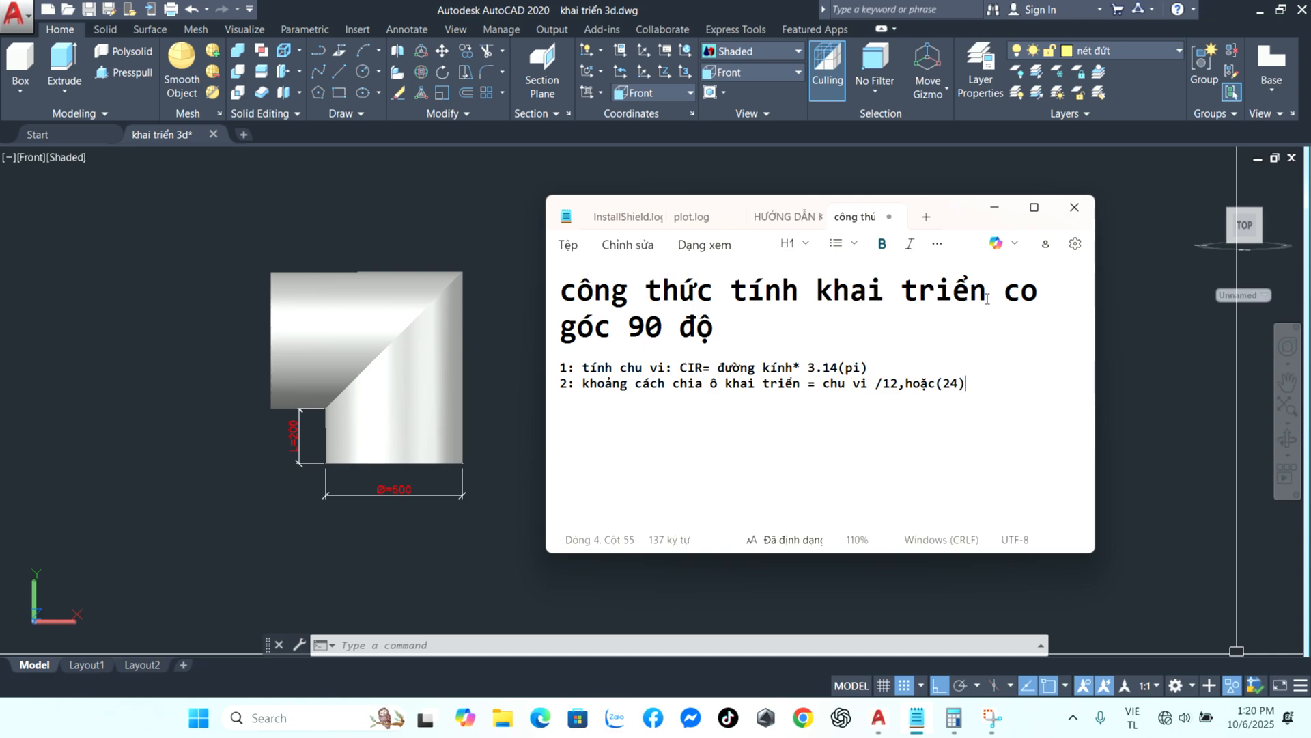
# - Put away the notes window and display the drawing in the 2D Wireframe visual style
pyautogui.click(997, 208)
pyautogui.click(800, 54)
pyautogui.click(759, 90)
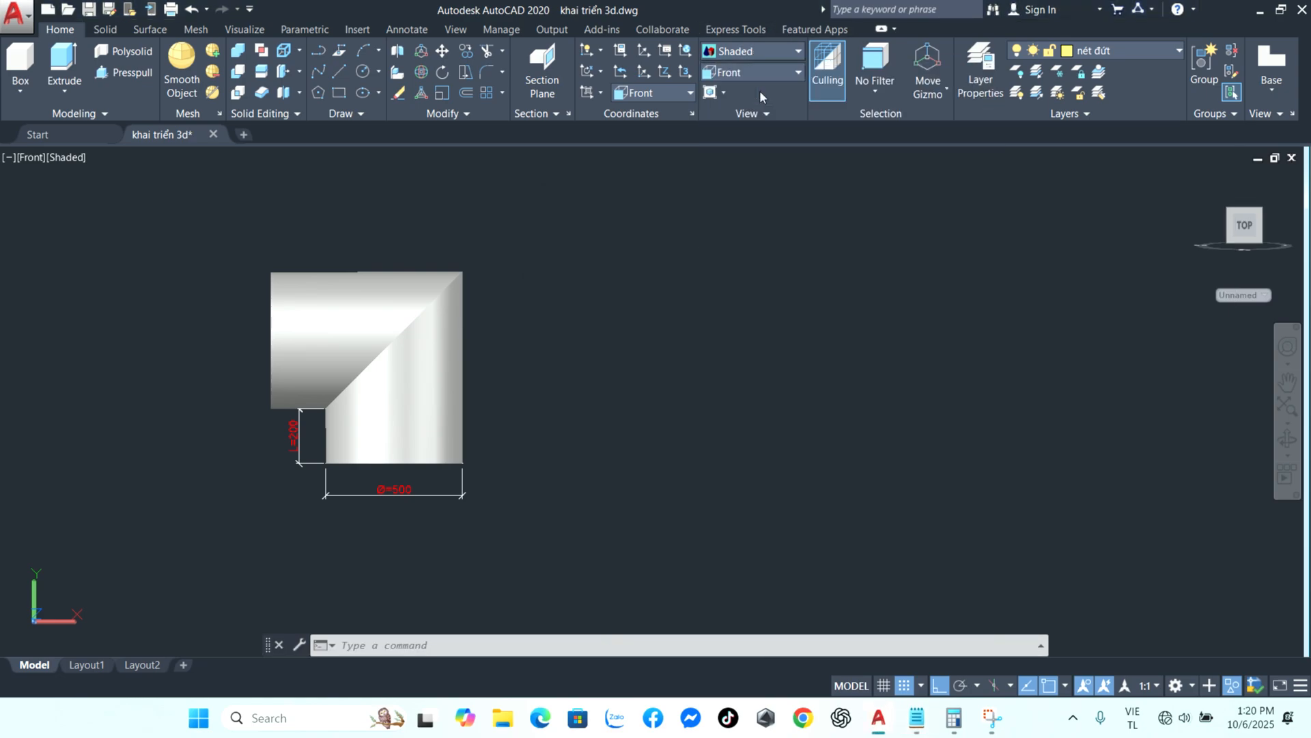
# - End object isolation to bring the hidden objects back into the drawing
pyautogui.rightClick(619, 305)
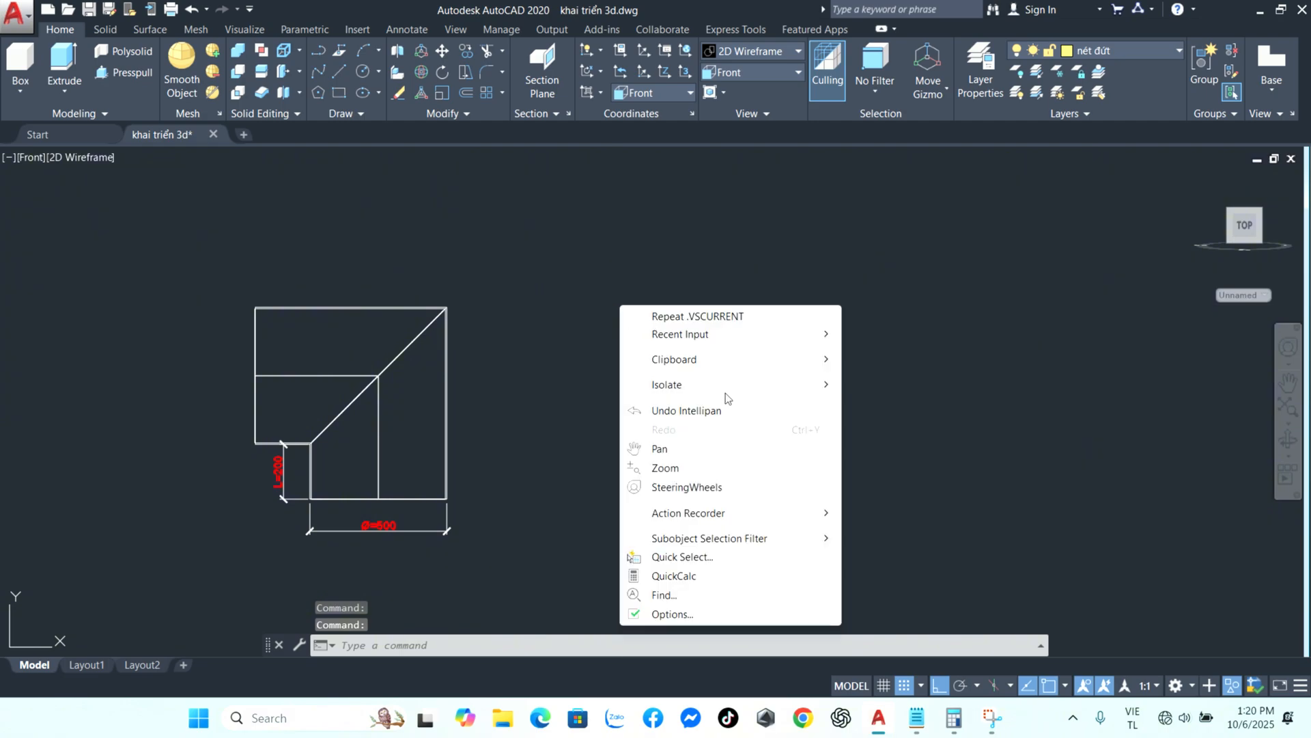
pyautogui.moveTo(724, 384)
pyautogui.click(908, 425)
pyautogui.moveTo(631, 313); pyautogui.dragTo(620, 357, button='middle')
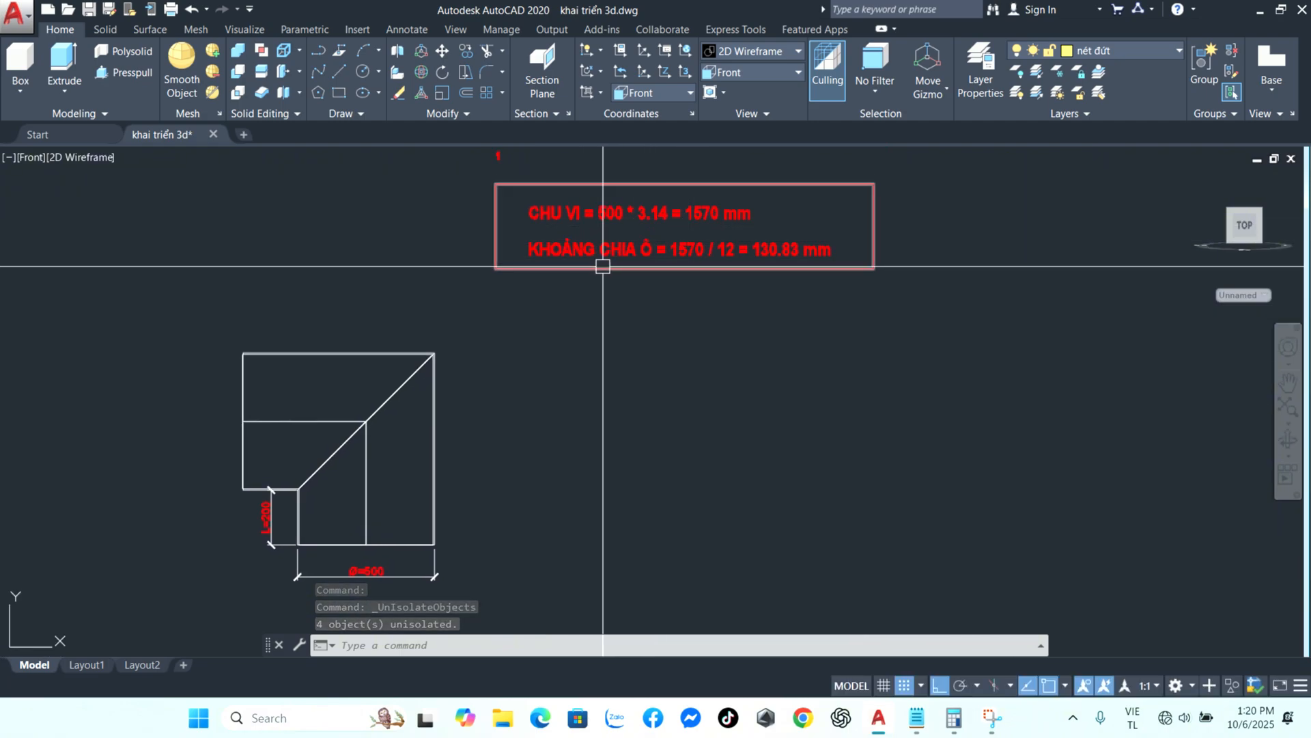
pyautogui.moveTo(616, 482); pyautogui.dragTo(617, 473, button='middle')
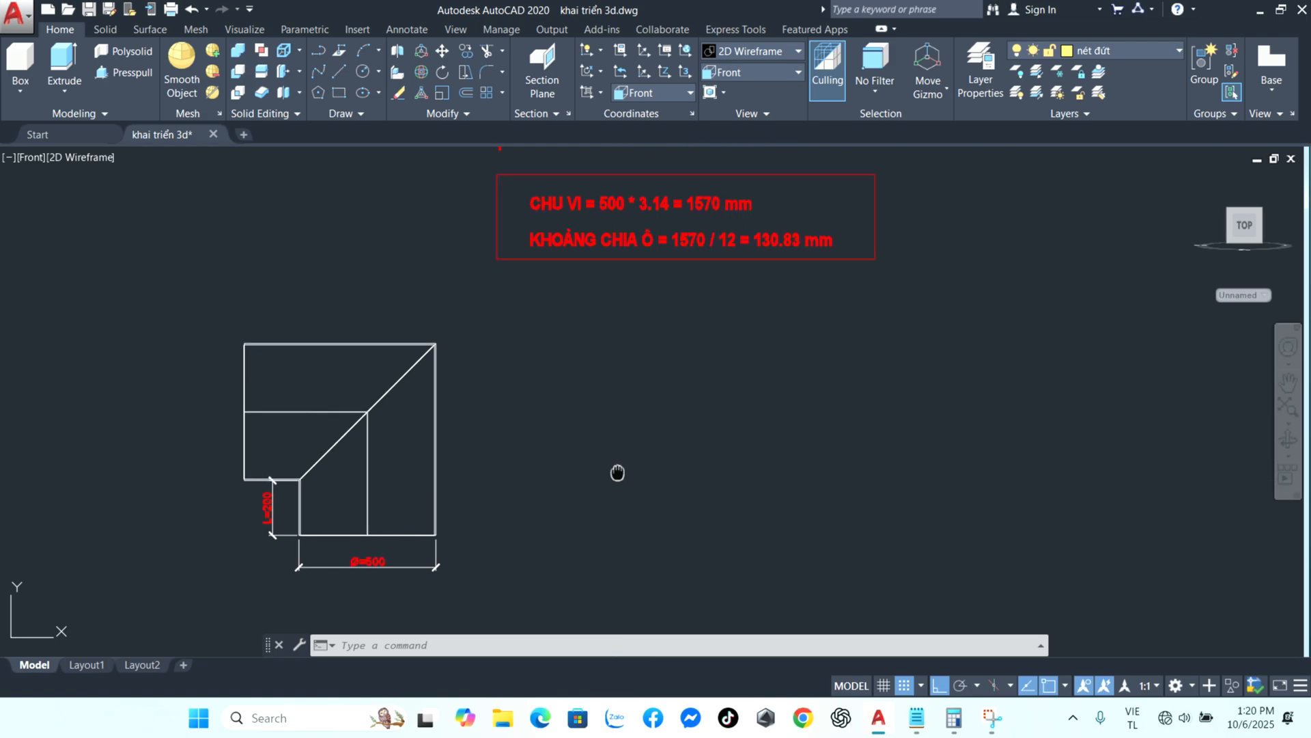
# - On layer nét liền xanh, draw a closed rectangle of lines 500 wide and 200 high beside the elbow, level with its base
pyautogui.click(1123, 48)
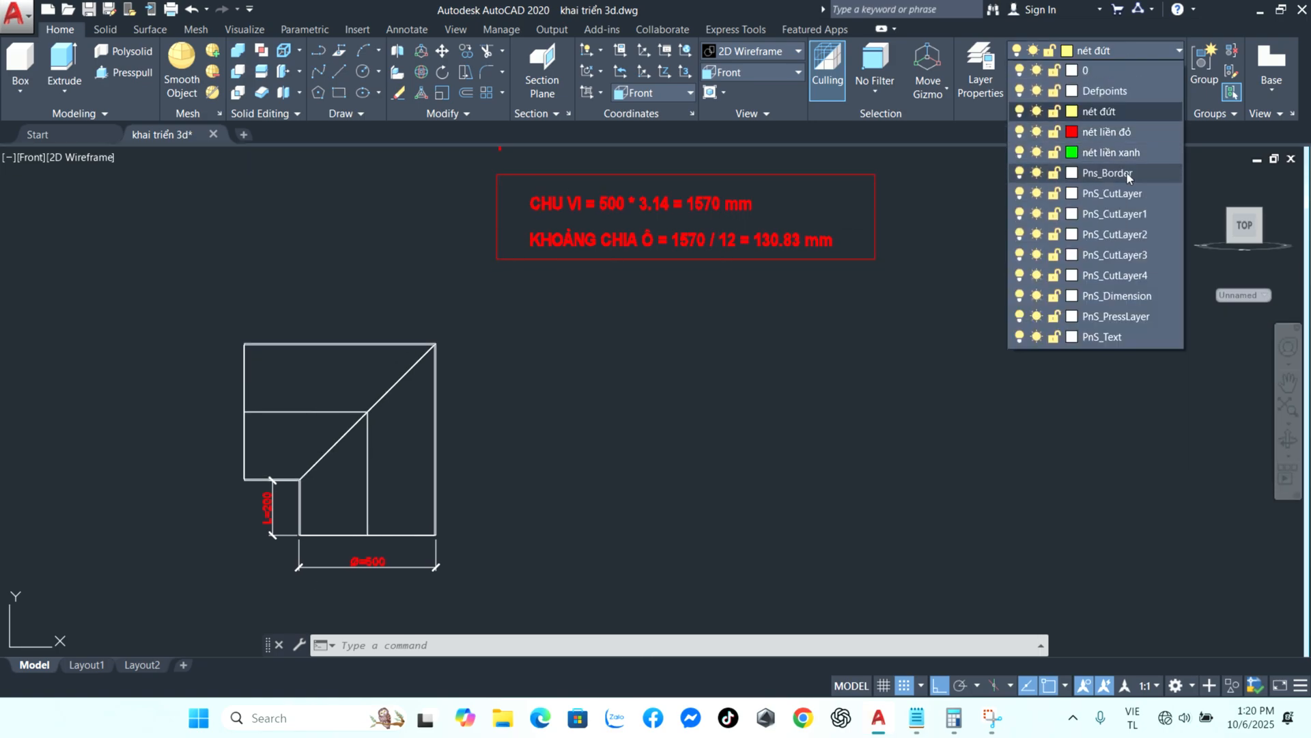
pyautogui.click(1125, 153)
pyautogui.write('l')
pyautogui.press('space')
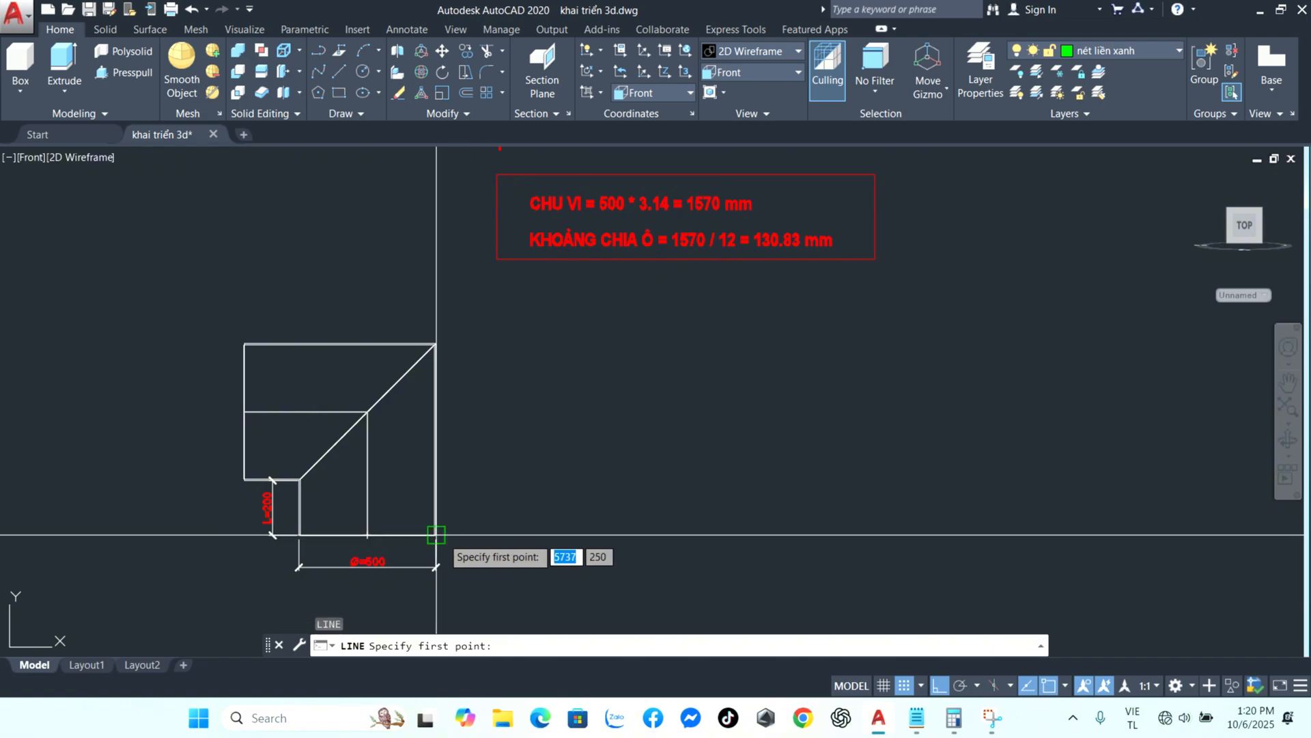
pyautogui.click(551, 535)
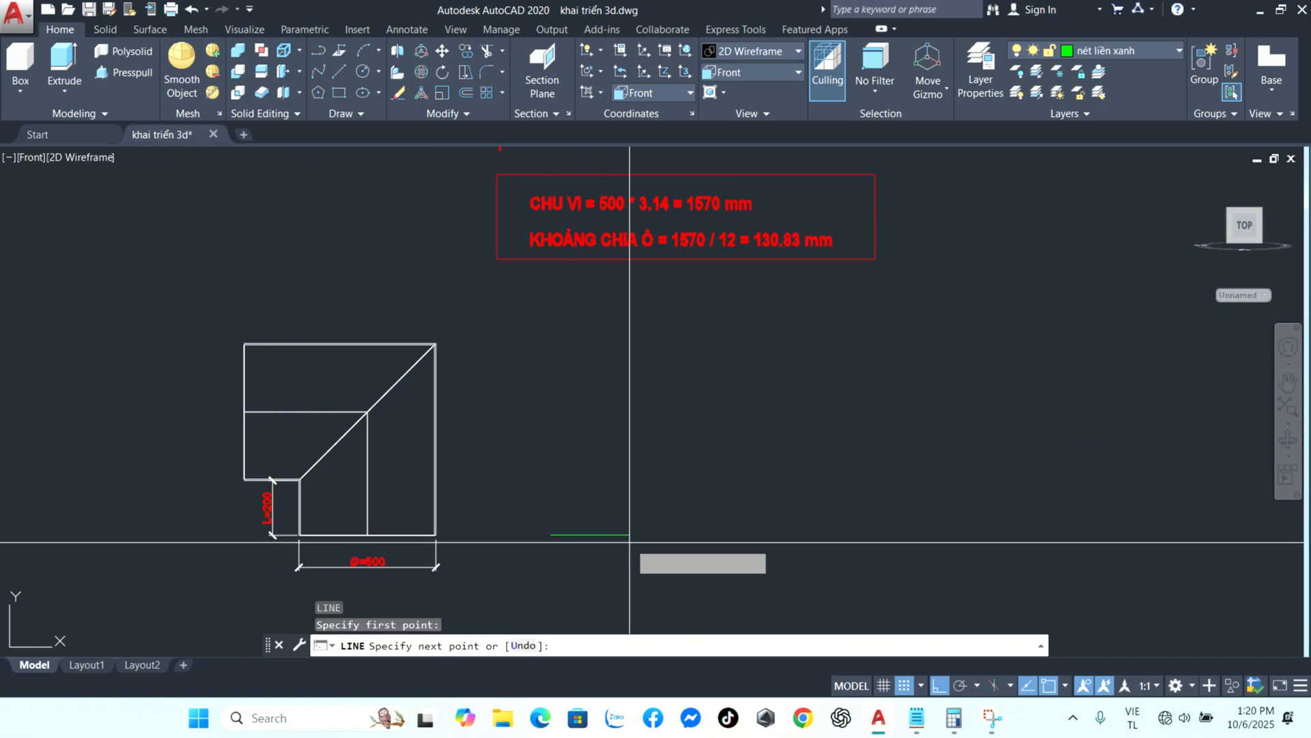
pyautogui.press('Return')
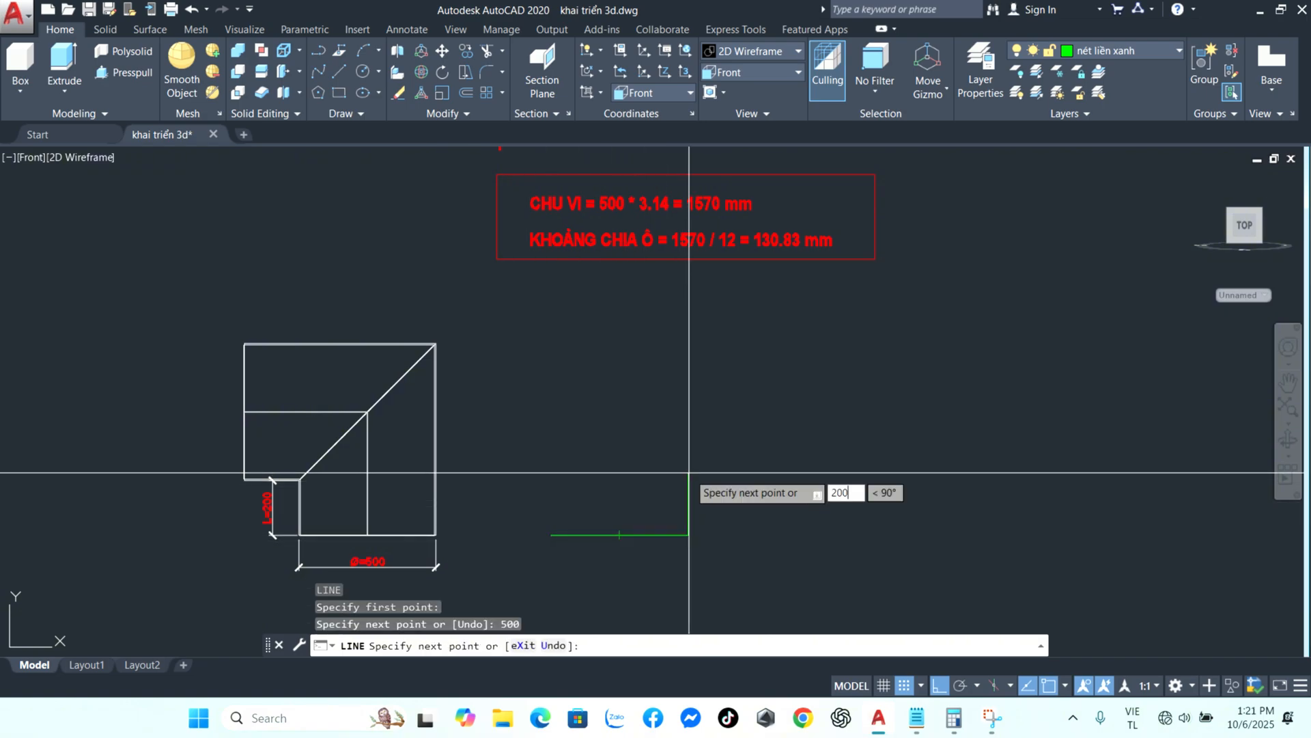
pyautogui.press('Return')
pyautogui.write('500')
pyautogui.press('Return')
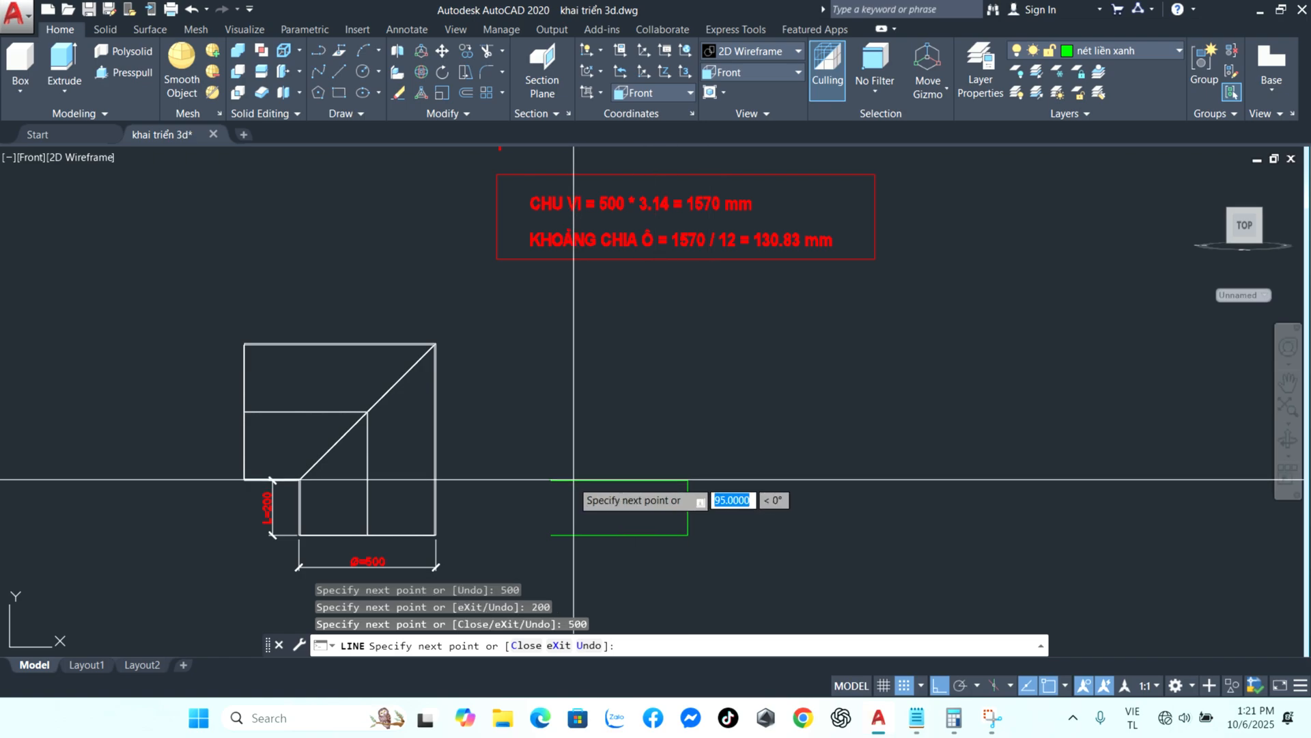
pyautogui.click(551, 535)
pyautogui.press('Return')
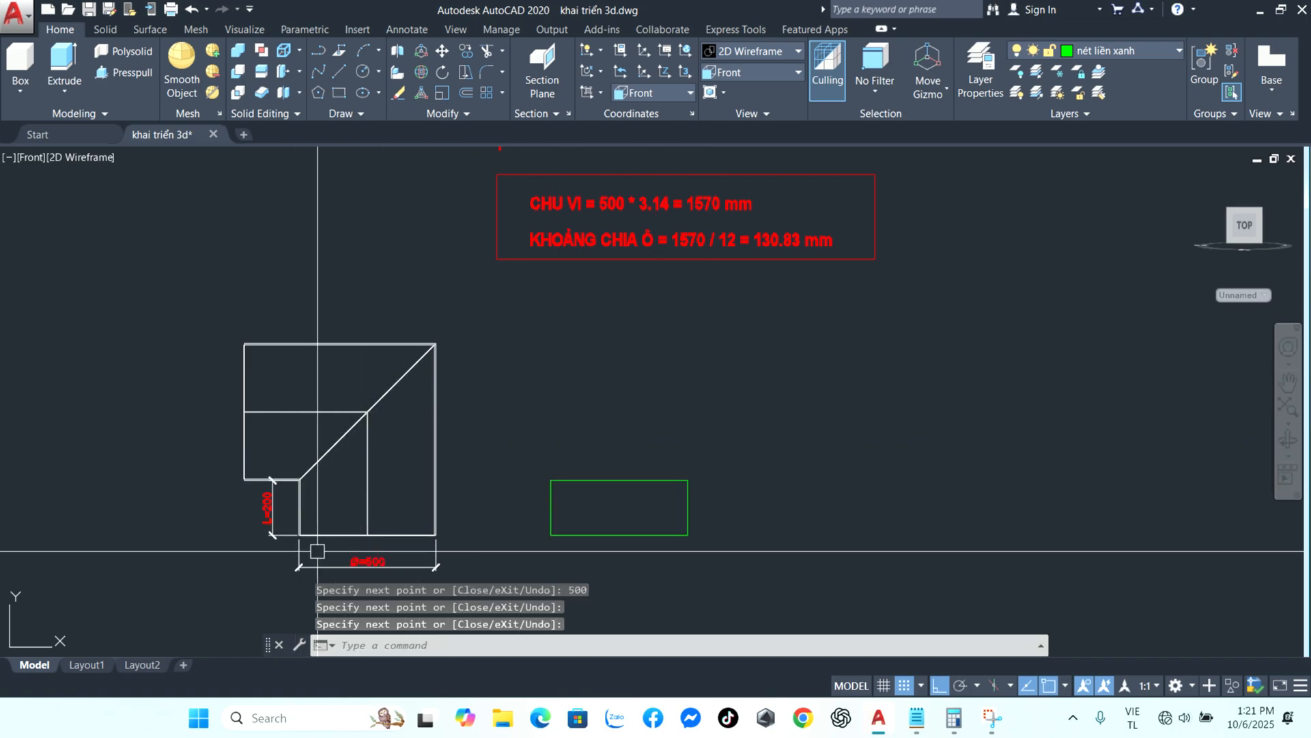
# - Draw a 500 line straight up from the rectangle's upper-right corner, then join its top to the upper-left corner
pyautogui.press('Return')
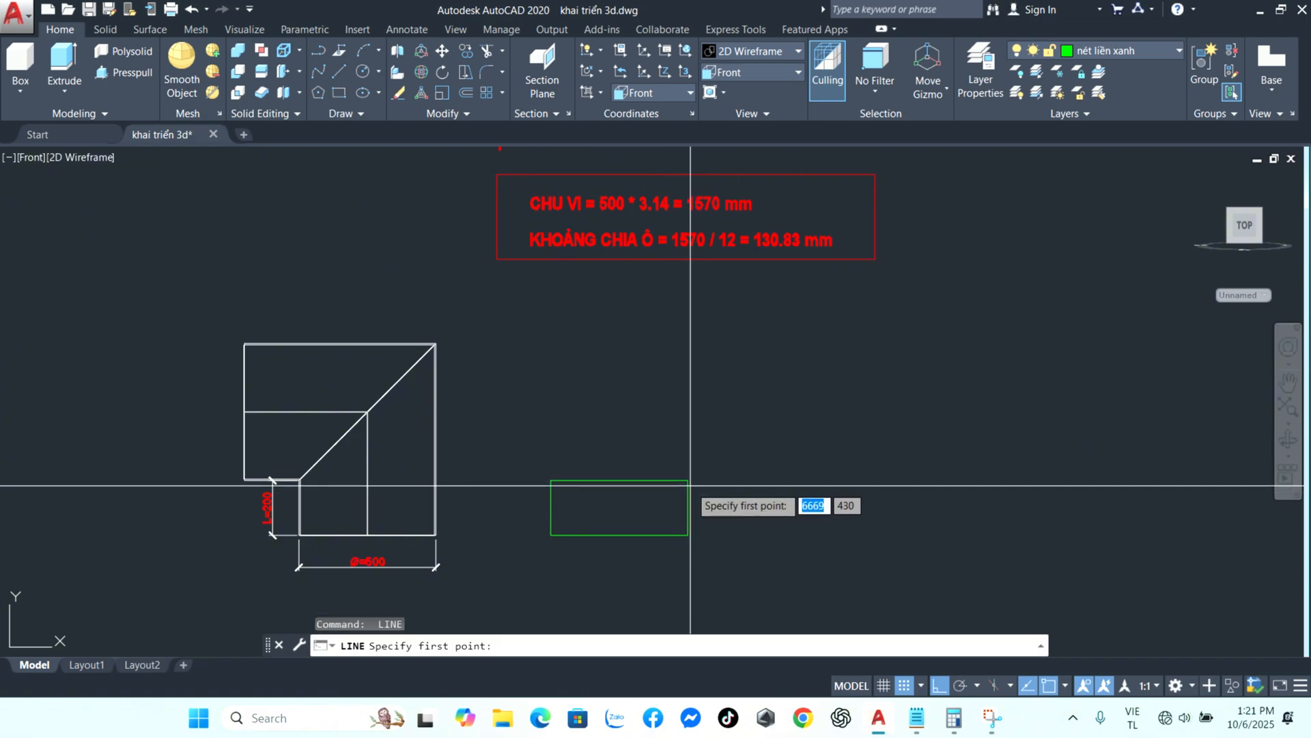
pyautogui.click(688, 480)
pyautogui.write('500')
pyautogui.press('Return')
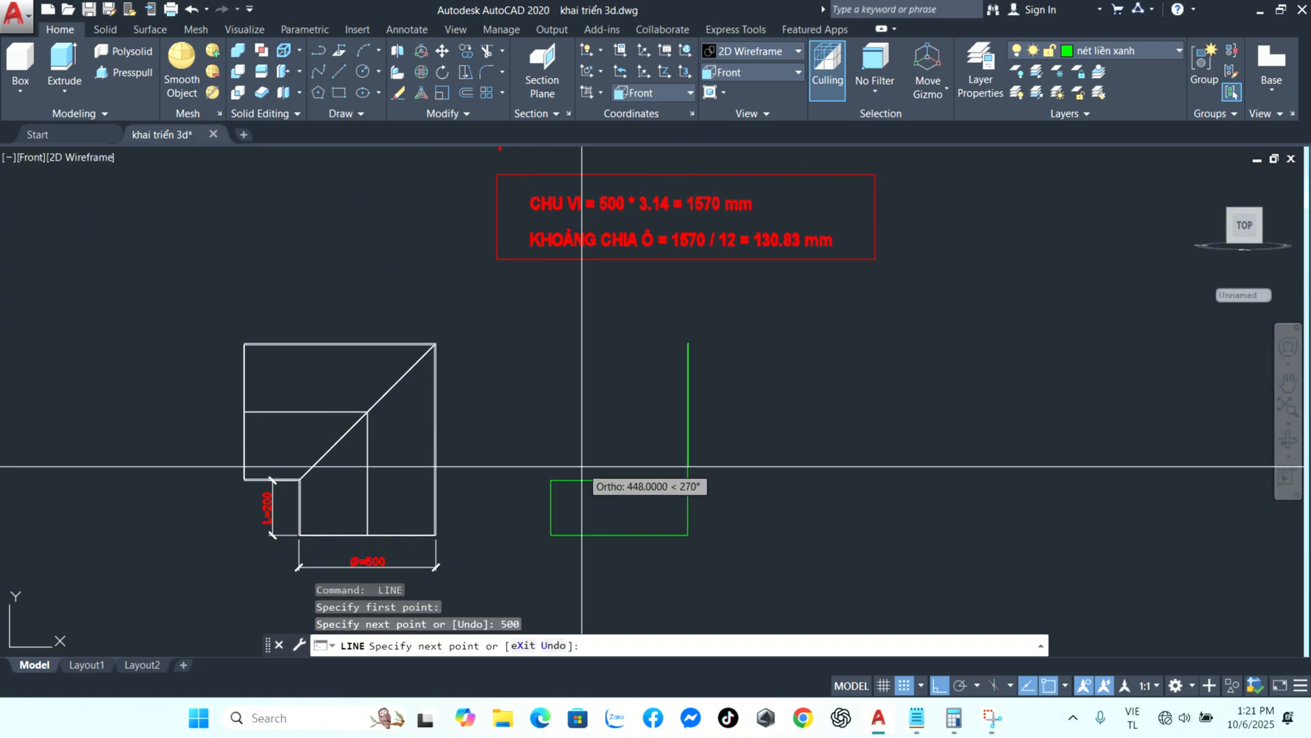
pyautogui.click(551, 480)
pyautogui.press('Return')
# - On layer nét đứt, draw a horizontal projection line from the elbow's outer top corner to the green profile's apex
pyautogui.moveTo(625, 448); pyautogui.dragTo(553, 425, button='middle')
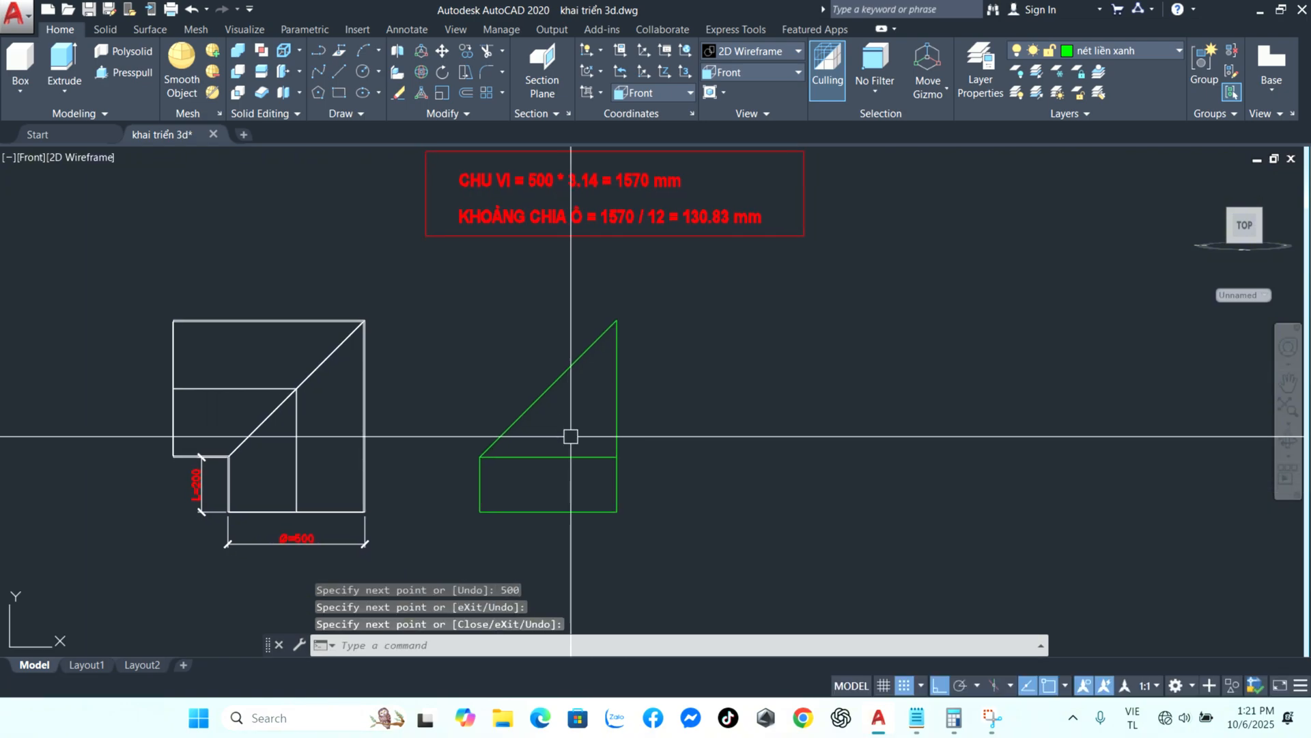
pyautogui.click(1131, 53)
pyautogui.click(1114, 103)
pyautogui.write('l')
pyautogui.press('Return')
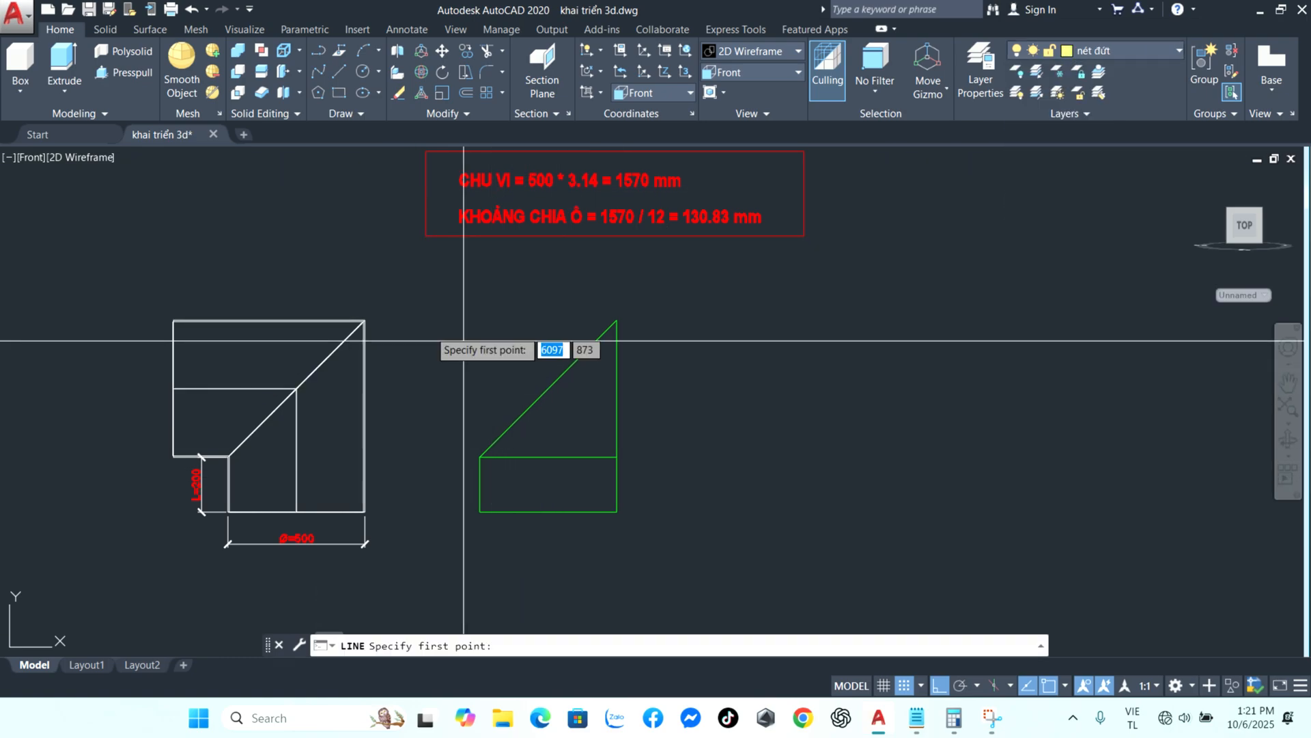
pyautogui.click(364, 320)
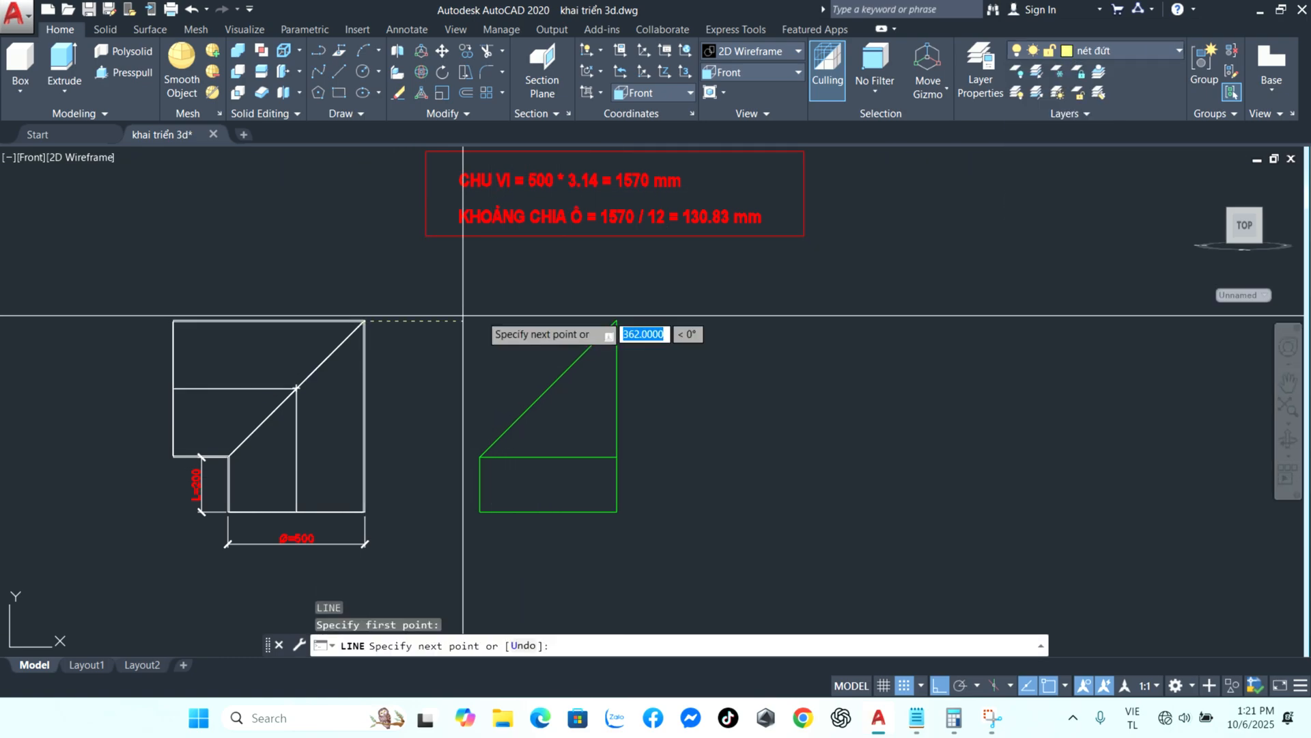
pyautogui.click(367, 468)
pyautogui.press('Return')
# - Draw two more projection lines to the green profile, from the elbow's inner corner and from its base corner
pyautogui.press('Return')
pyautogui.scroll(3, 215, 467)
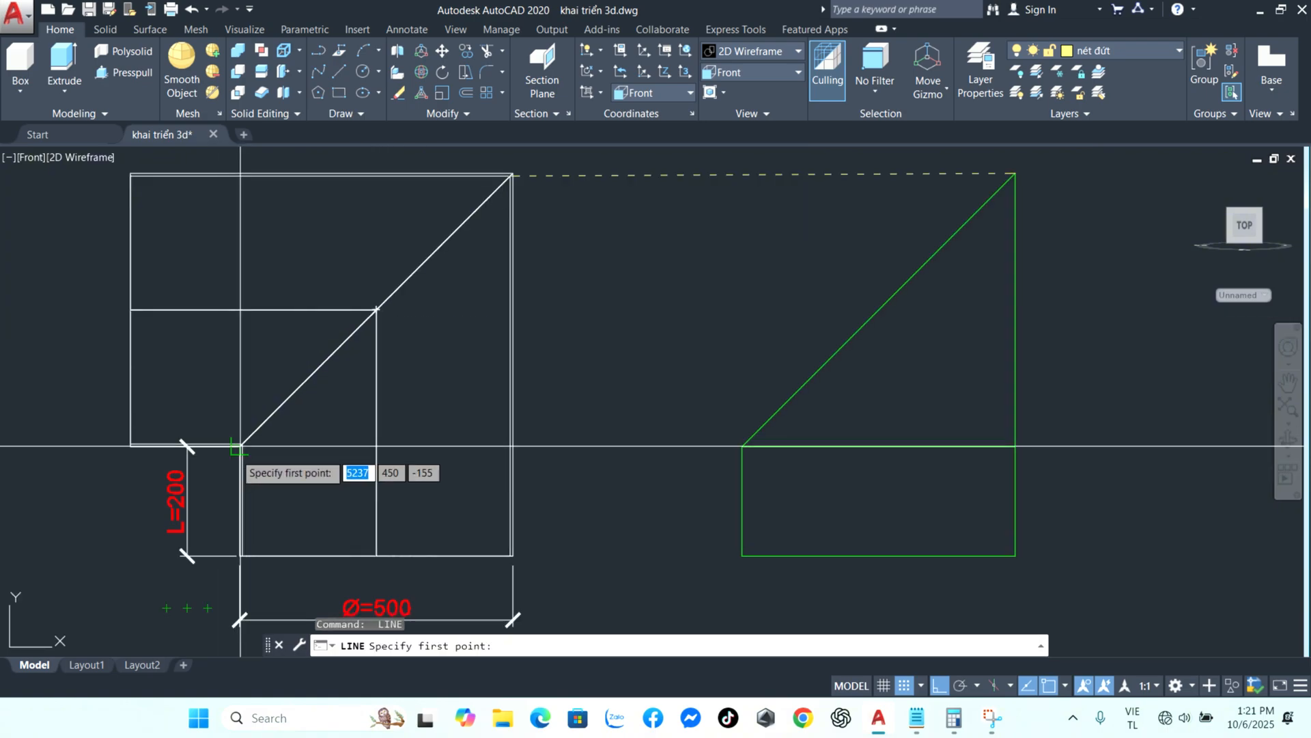
pyautogui.click(239, 446)
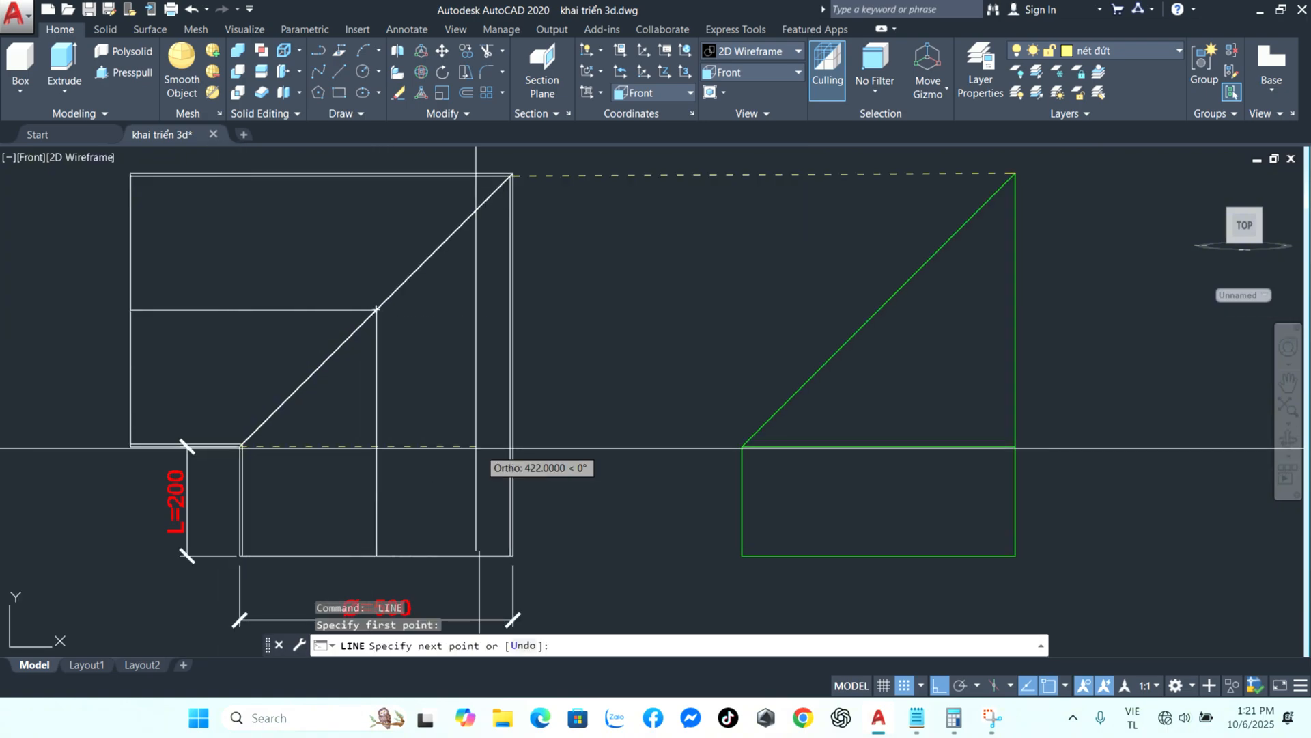
pyautogui.click(750, 446)
pyautogui.press('Return')
pyautogui.press('Return')
pyautogui.click(523, 553)
pyautogui.click(751, 554)
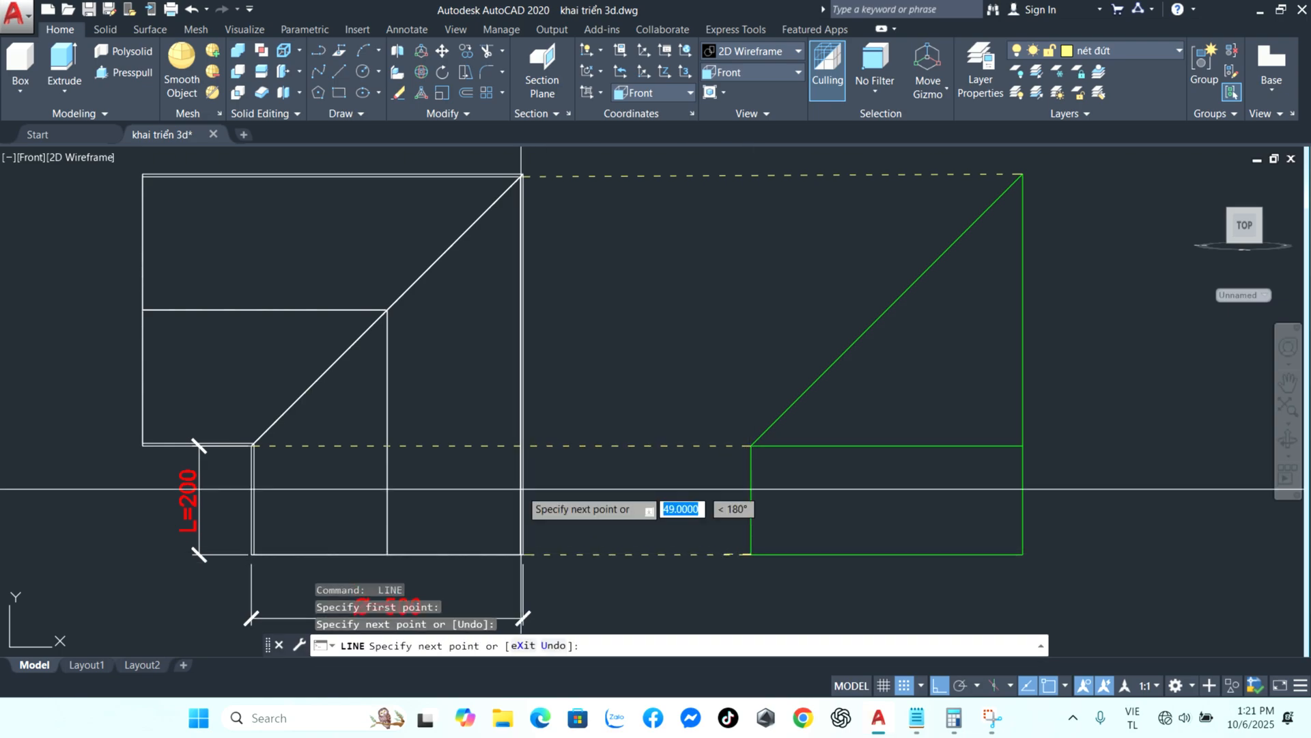
pyautogui.press('Return')
# - On layer nét liền đỏ, draw a circle of radius 250 centred on the midpoint of the green profile's bottom edge
pyautogui.scroll(-2, 476, 452)
pyautogui.click(1148, 52)
pyautogui.click(1097, 128)
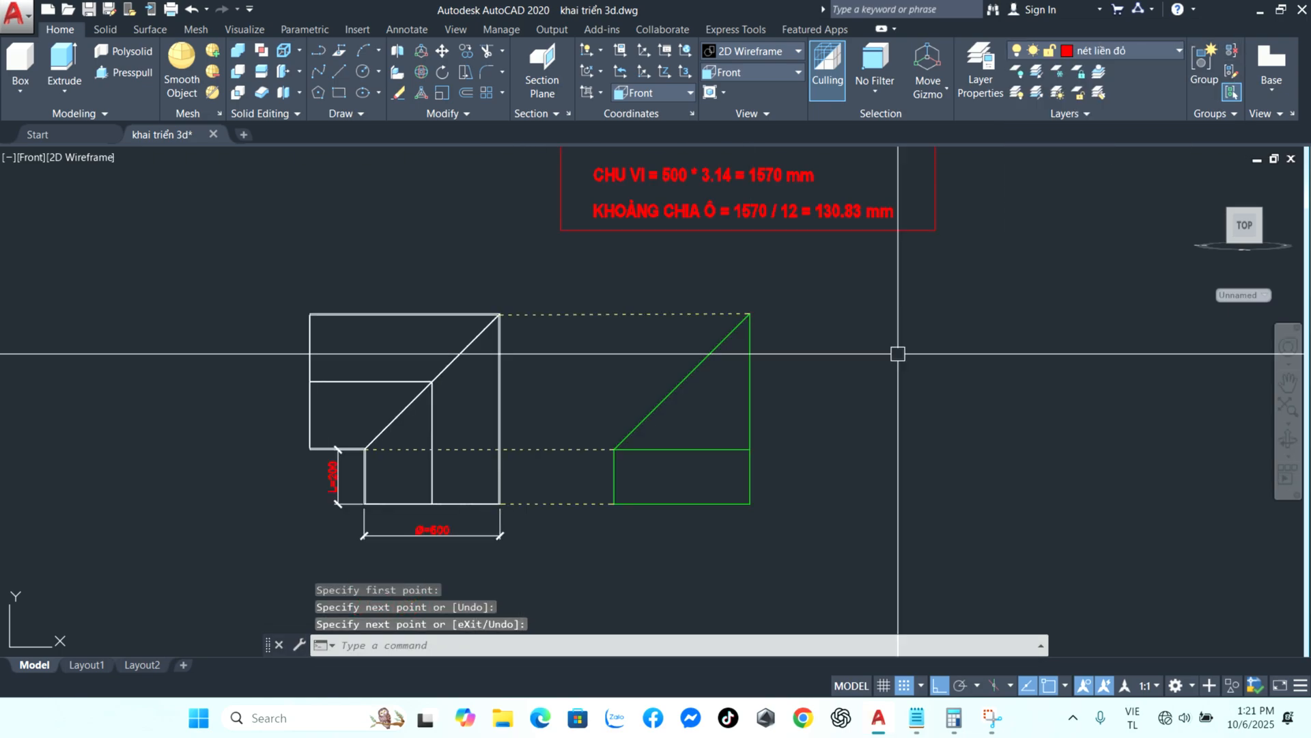
pyautogui.moveTo(674, 504); pyautogui.dragTo(666, 492, button='middle')
pyautogui.scroll(3, 719, 460)
pyautogui.moveTo(722, 458)
pyautogui.mouseDown(button='middle')
pyautogui.moveTo(781, 483)
pyautogui.moveTo(879, 483)
pyautogui.mouseUp(button='middle')
pyautogui.write('c')
pyautogui.press('Return')
pyautogui.click(782, 555)
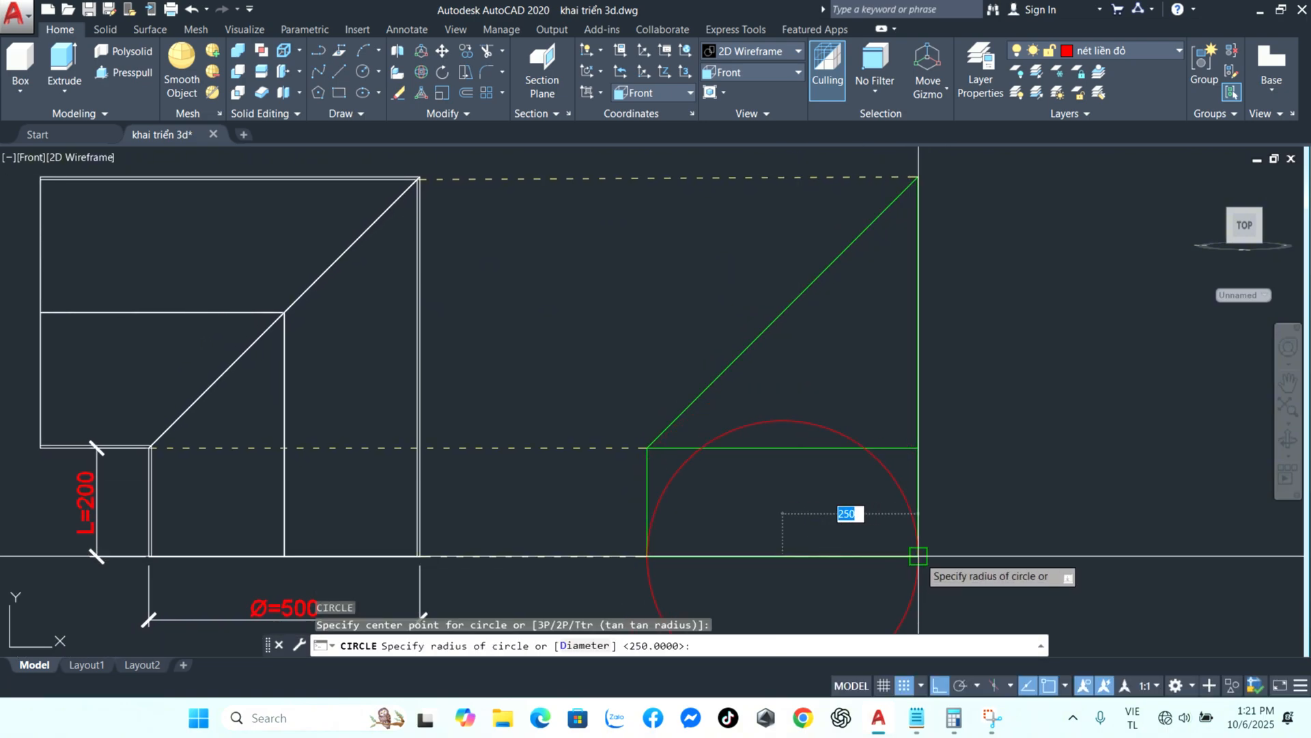
pyautogui.press('Return')
# - Divide the red circle into 12 equal segments
pyautogui.write('D')
pyautogui.moveTo(741, 457); pyautogui.dragTo(743, 369, button='middle')
pyautogui.write('IVIDE')
pyautogui.press('Return')
pyautogui.click(717, 415)
pyautogui.write('12')
pyautogui.press('Return')
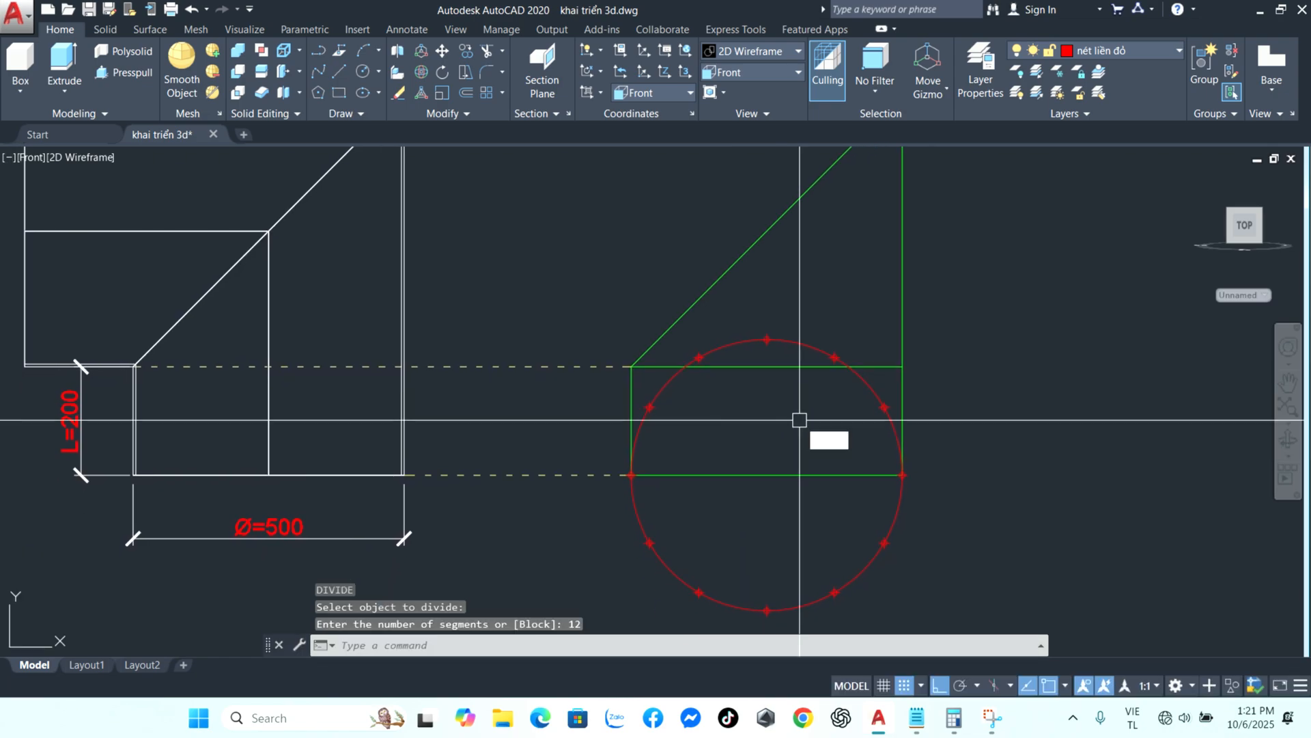
# - Draw vertical lines from the two upper-left division points of the circle down to the profile's bottom edge
pyautogui.write('l')
pyautogui.press('Return')
pyautogui.click(648, 407)
pyautogui.click(651, 474)
pyautogui.press('Return')
pyautogui.press('Return')
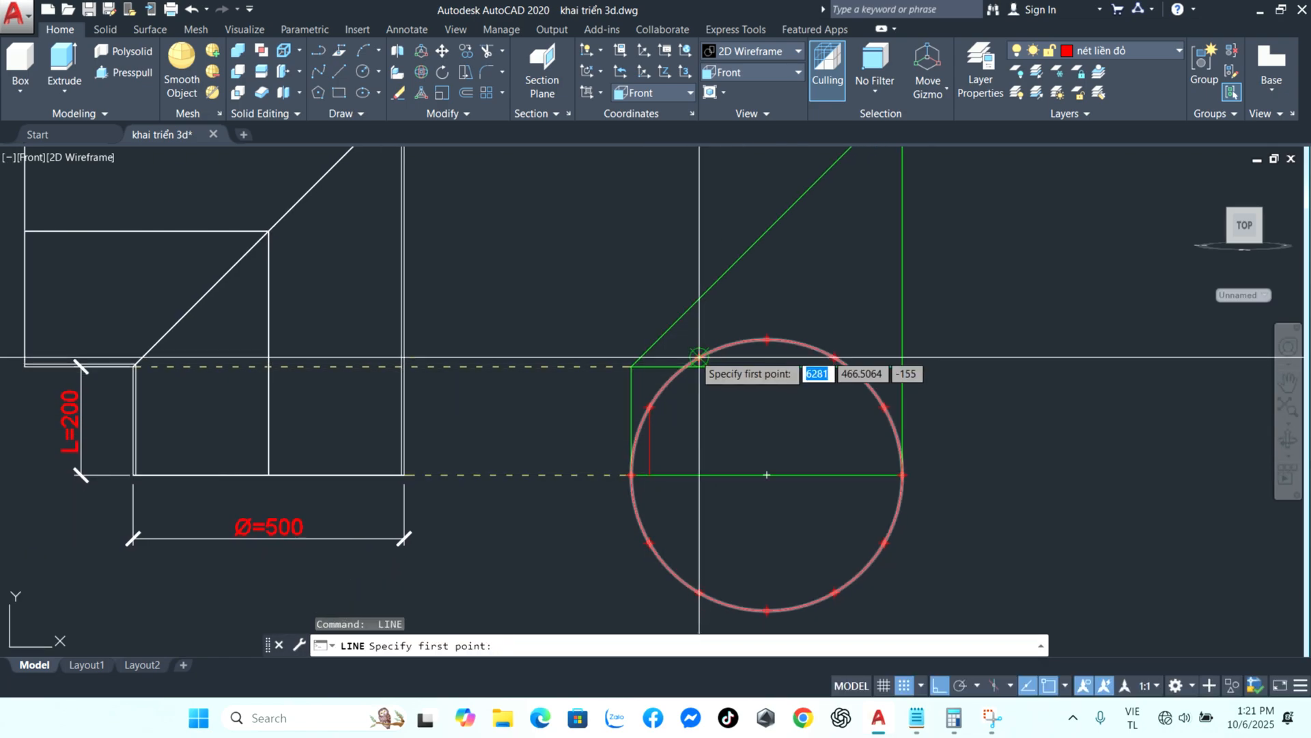
pyautogui.click(699, 357)
pyautogui.click(699, 474)
pyautogui.press('Return')
# - Draw vertical lines from the circle's top division point and the two upper-right ones down to the profile's bottom edge
pyautogui.press('Return')
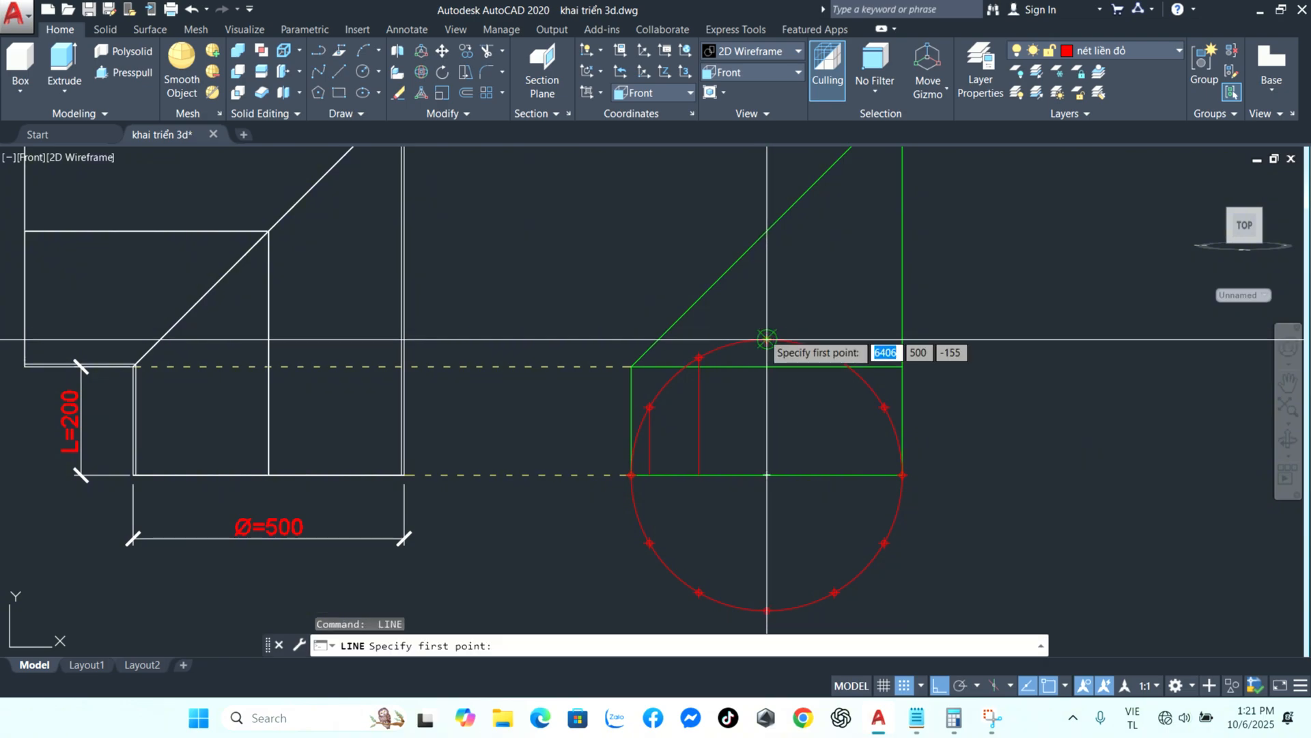
pyautogui.click(767, 339)
pyautogui.click(767, 474)
pyautogui.press('Return')
pyautogui.press('Return')
pyautogui.click(835, 358)
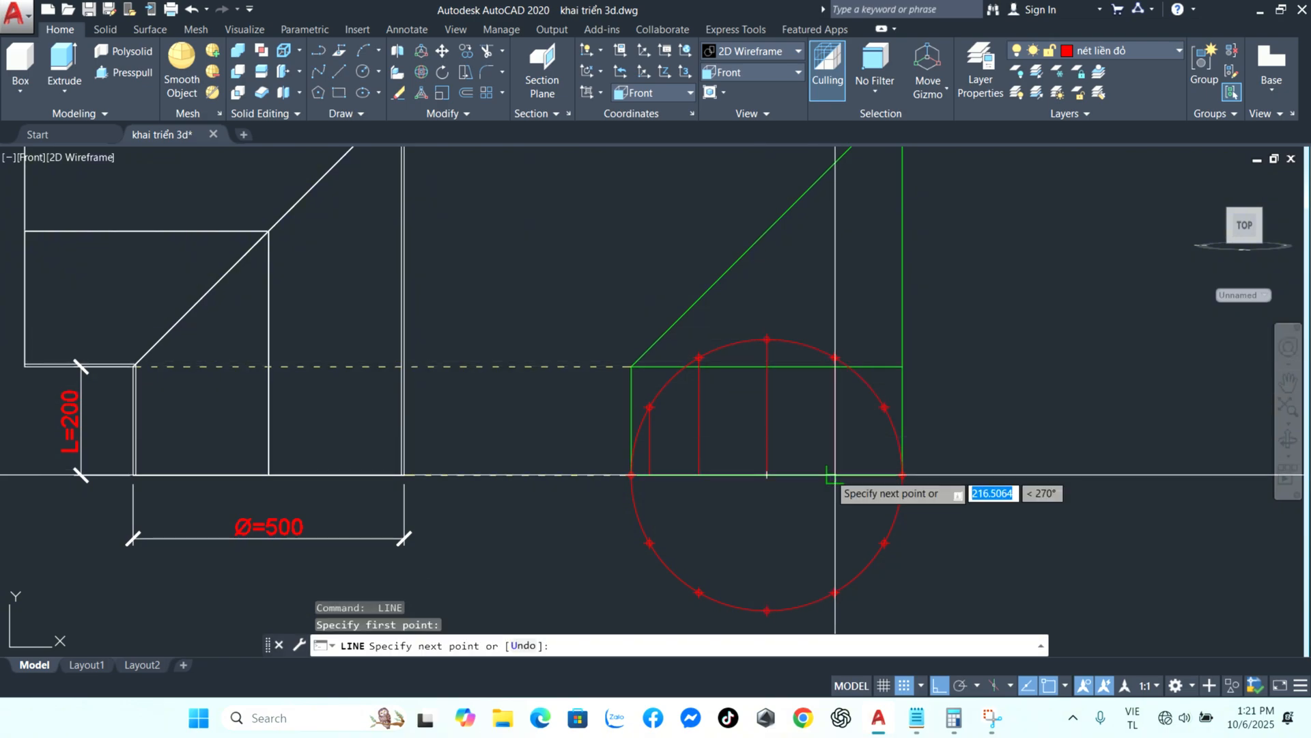
pyautogui.click(835, 474)
pyautogui.press('Return')
pyautogui.press('Return')
pyautogui.click(885, 408)
pyautogui.click(884, 474)
pyautogui.press('Return')
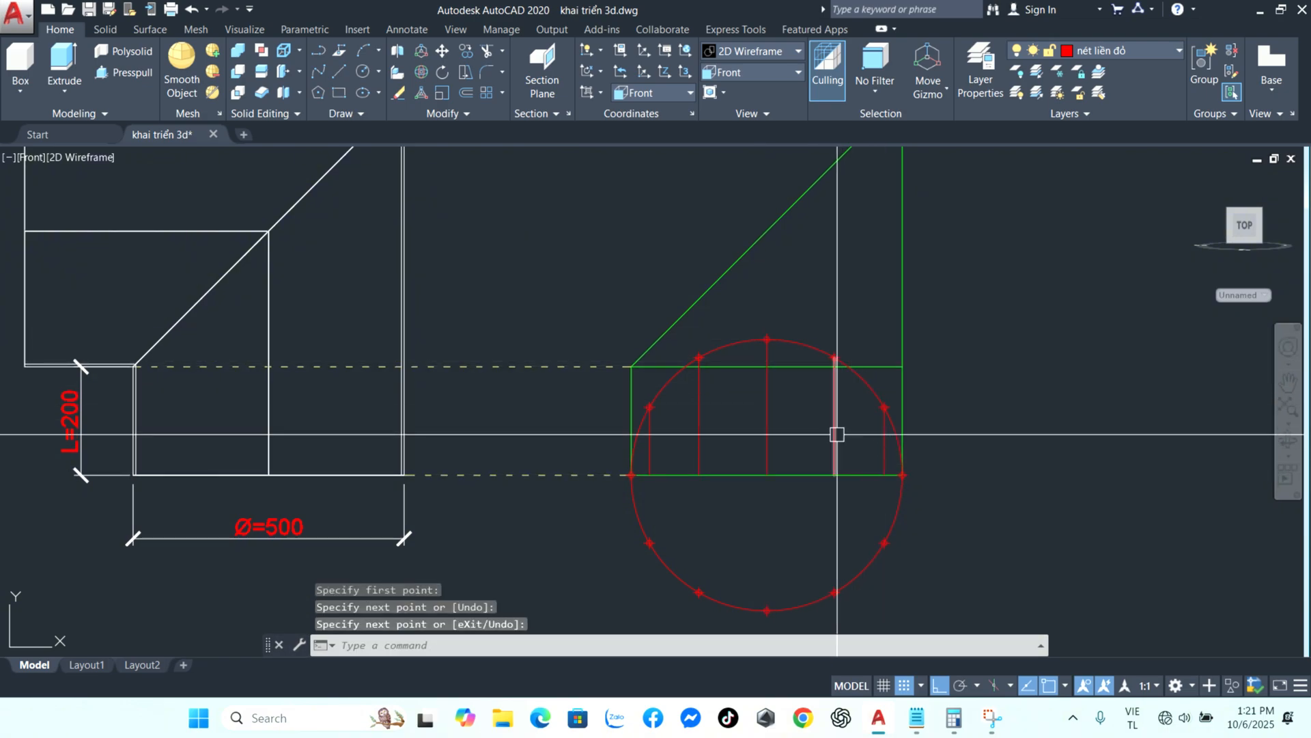
pyautogui.click(952, 508)
pyautogui.click(629, 617)
pyautogui.write('E')
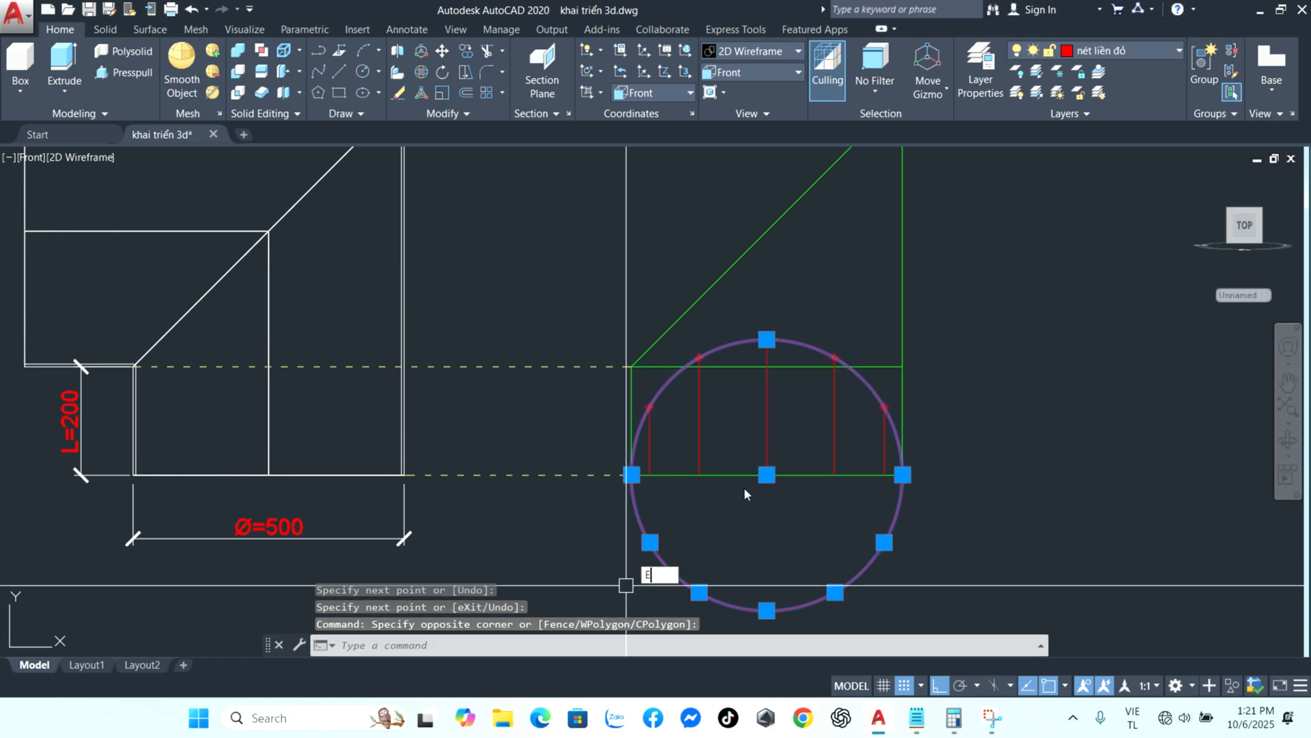
pyautogui.moveTo(744, 488); pyautogui.dragTo(731, 430, button='middle')
pyautogui.press('Return')
pyautogui.press('Escape')
# - Erase the red circle together with the five division points below the profile's bottom edge
pyautogui.click(916, 446)
pyautogui.click(588, 551)
pyautogui.write('E')
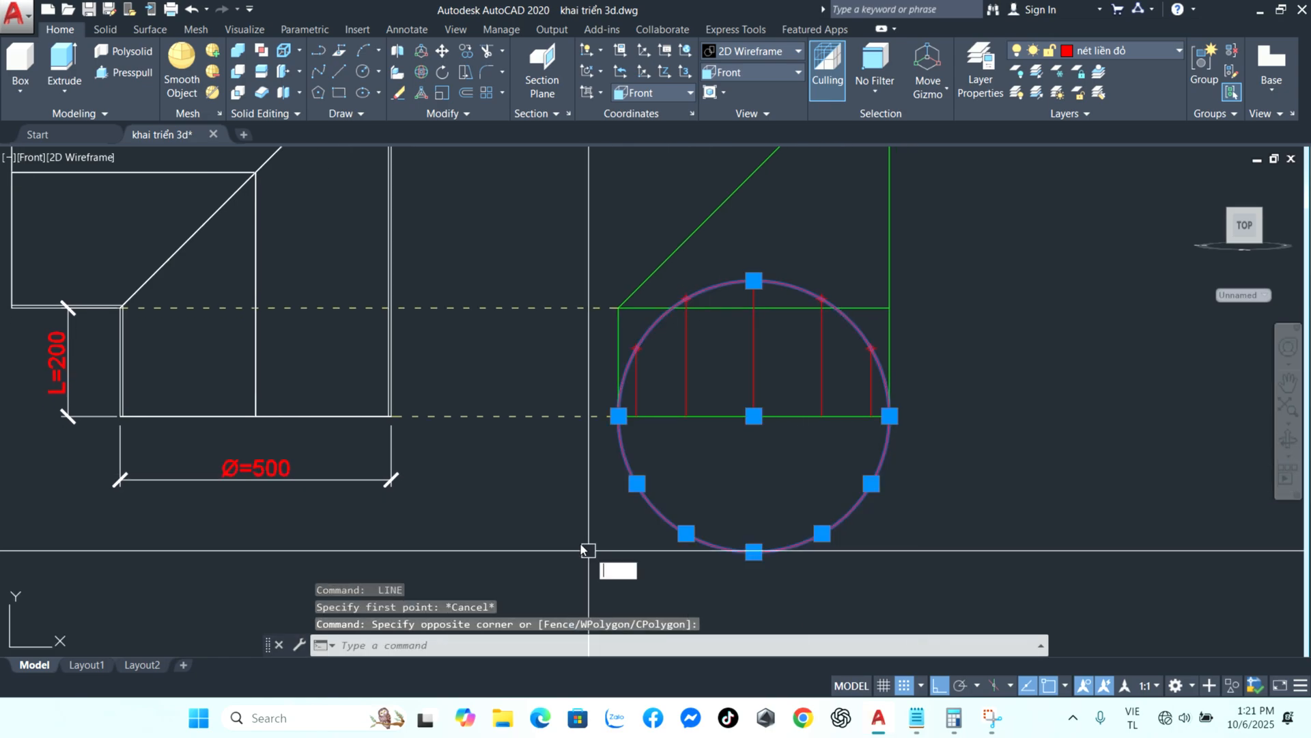
pyautogui.write('E')
pyautogui.press('Return')
# - Erase the division points on top of the three middle vertical lines and the two points at the profile's right end
pyautogui.click(674, 273)
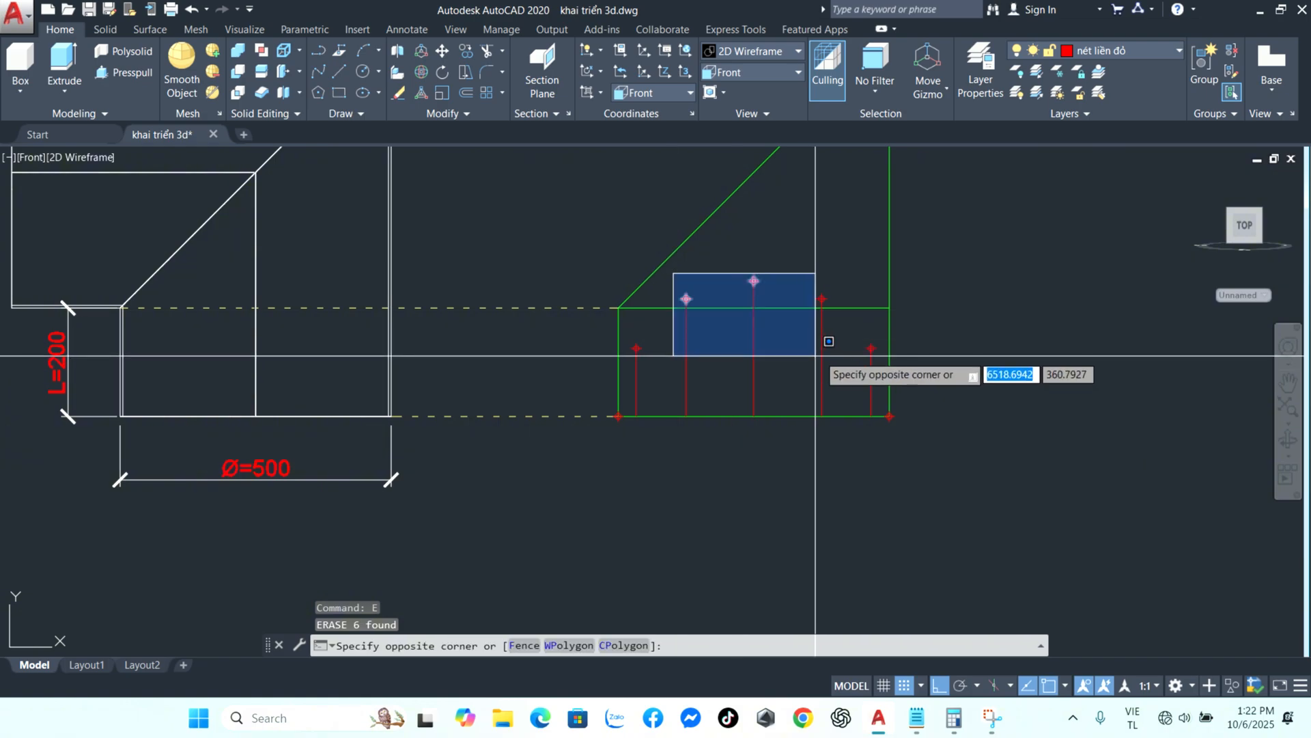
pyautogui.click(828, 341)
pyautogui.press('Return')
pyautogui.click(869, 321)
pyautogui.click(912, 384)
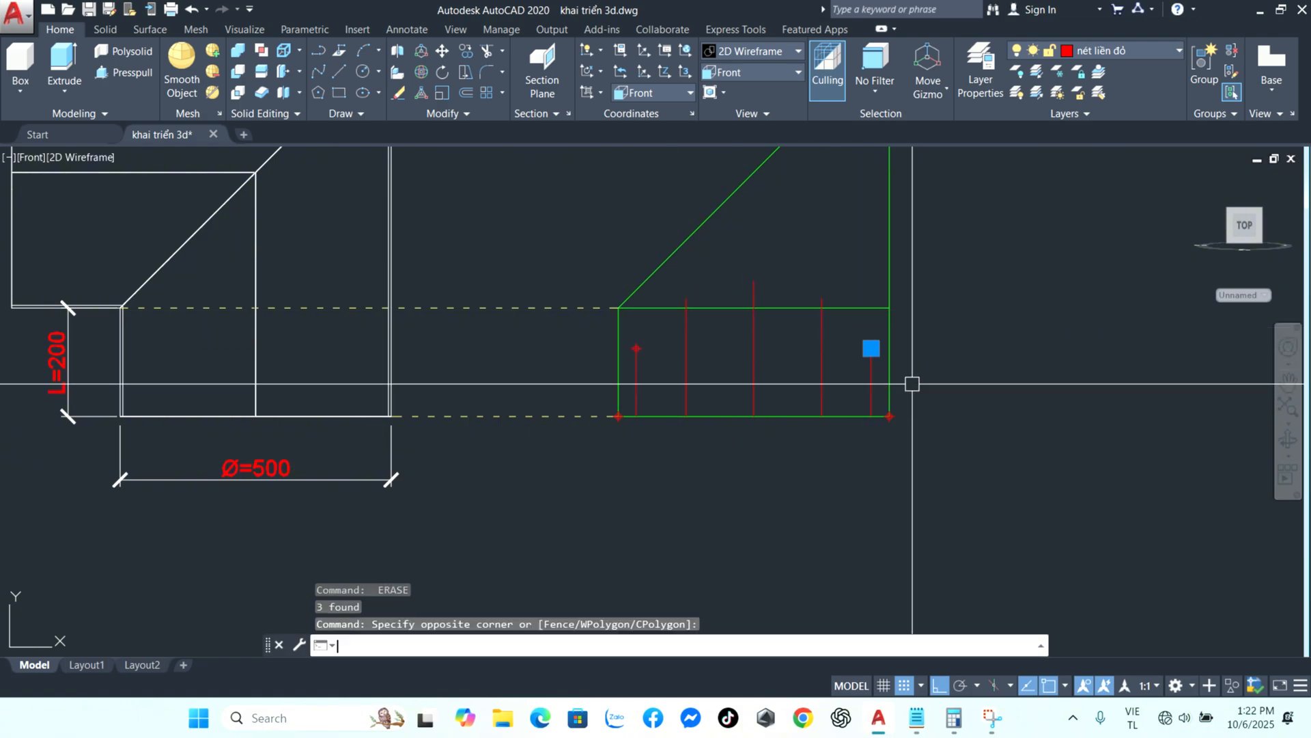
pyautogui.press('Return')
pyautogui.click(847, 390)
pyautogui.click(913, 431)
pyautogui.press('Return')
# - Try to erase the two division points at the profile's left end in one selection, and undo that erasure
pyautogui.click(585, 339)
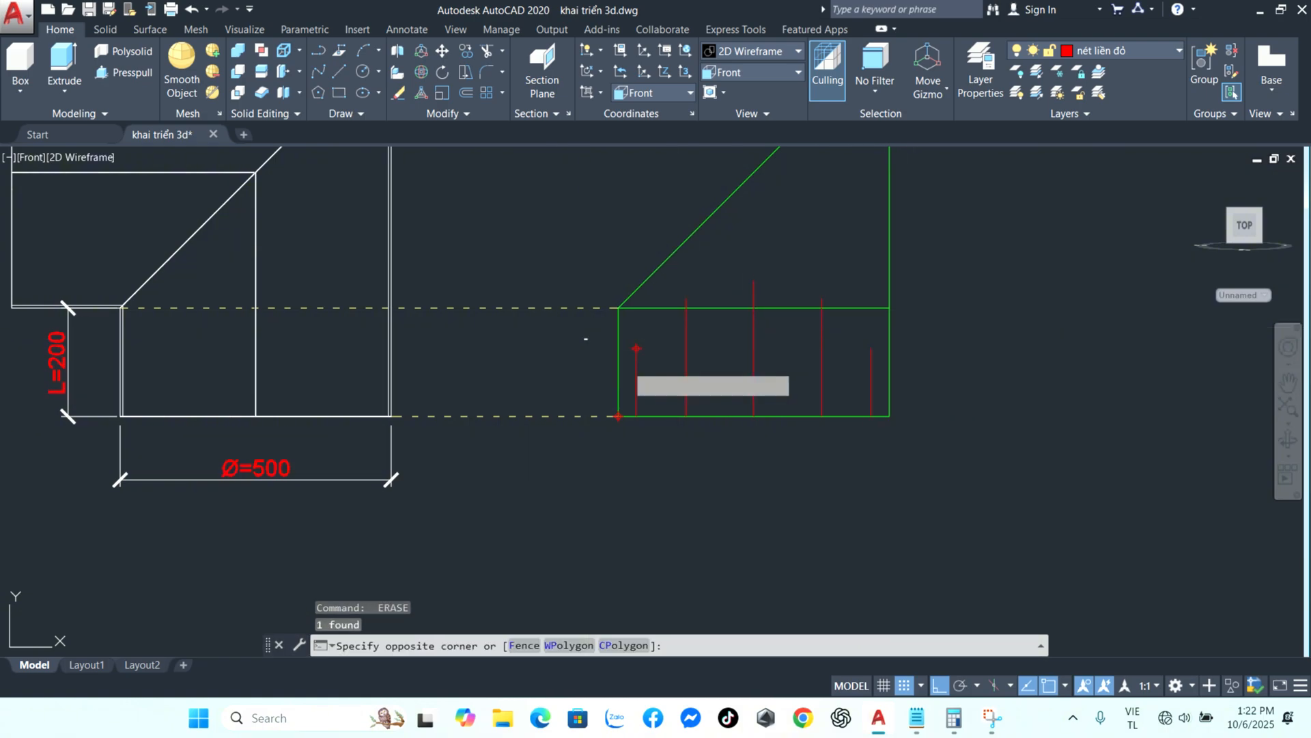
pyautogui.click(662, 454)
pyautogui.press('Return')
pyautogui.moveTo(728, 342); pyautogui.dragTo(725, 345, button='middle')
pyautogui.hotkey('ctrl', 'z')
pyautogui.hotkey('ctrl', 'z')
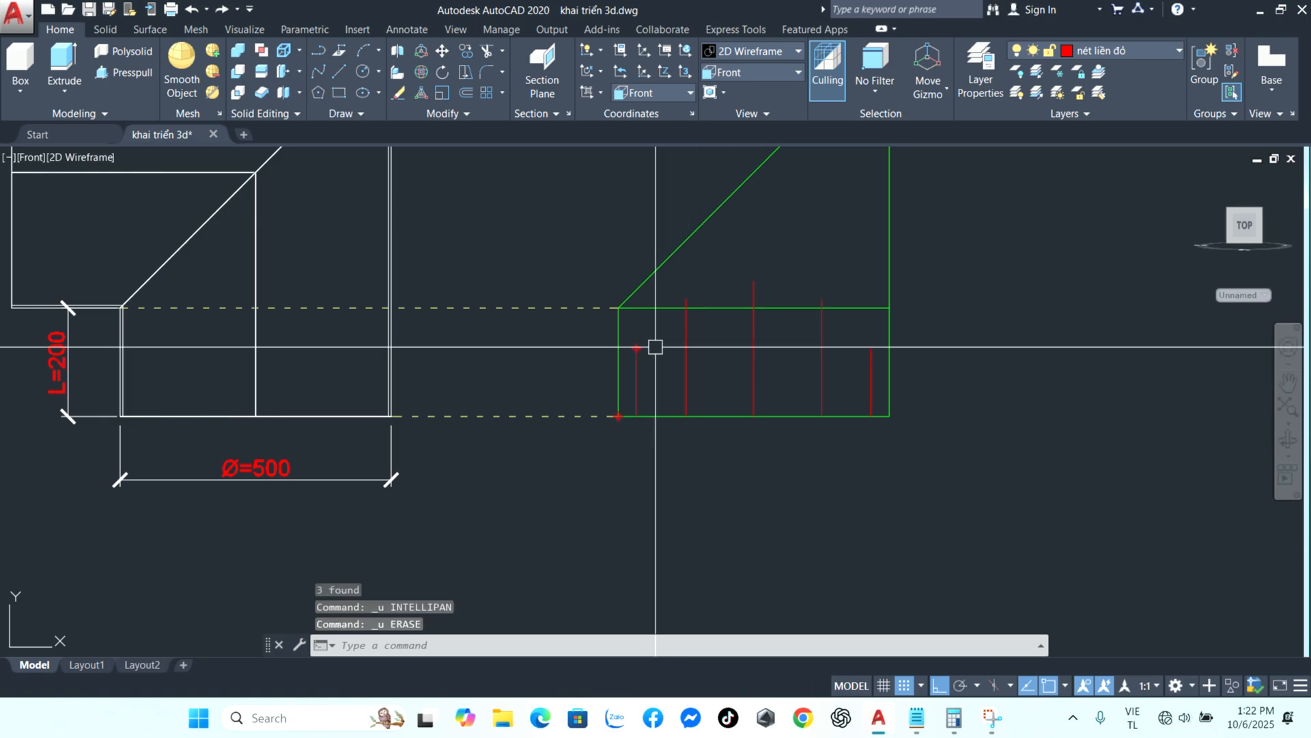
# - Erase the division point atop the leftmost red line and the one at the profile's lower-left corner, keeping the line
pyautogui.click(623, 337)
pyautogui.click(654, 363)
pyautogui.write('e')
pyautogui.press('Return')
pyautogui.click(590, 395)
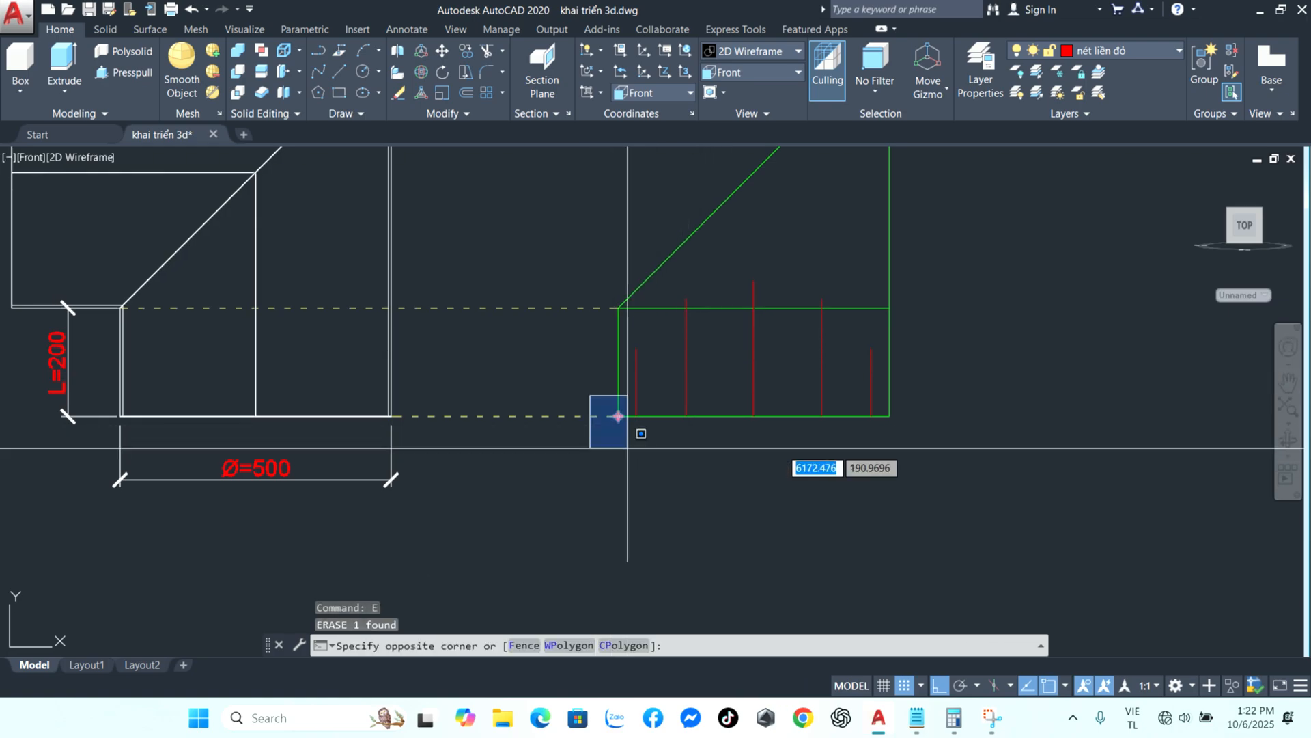
pyautogui.click(627, 448)
pyautogui.press('Return')
# - Extend the five red vertical lines up to the profile's sloping edge
pyautogui.moveTo(712, 358); pyautogui.dragTo(606, 475, button='middle')
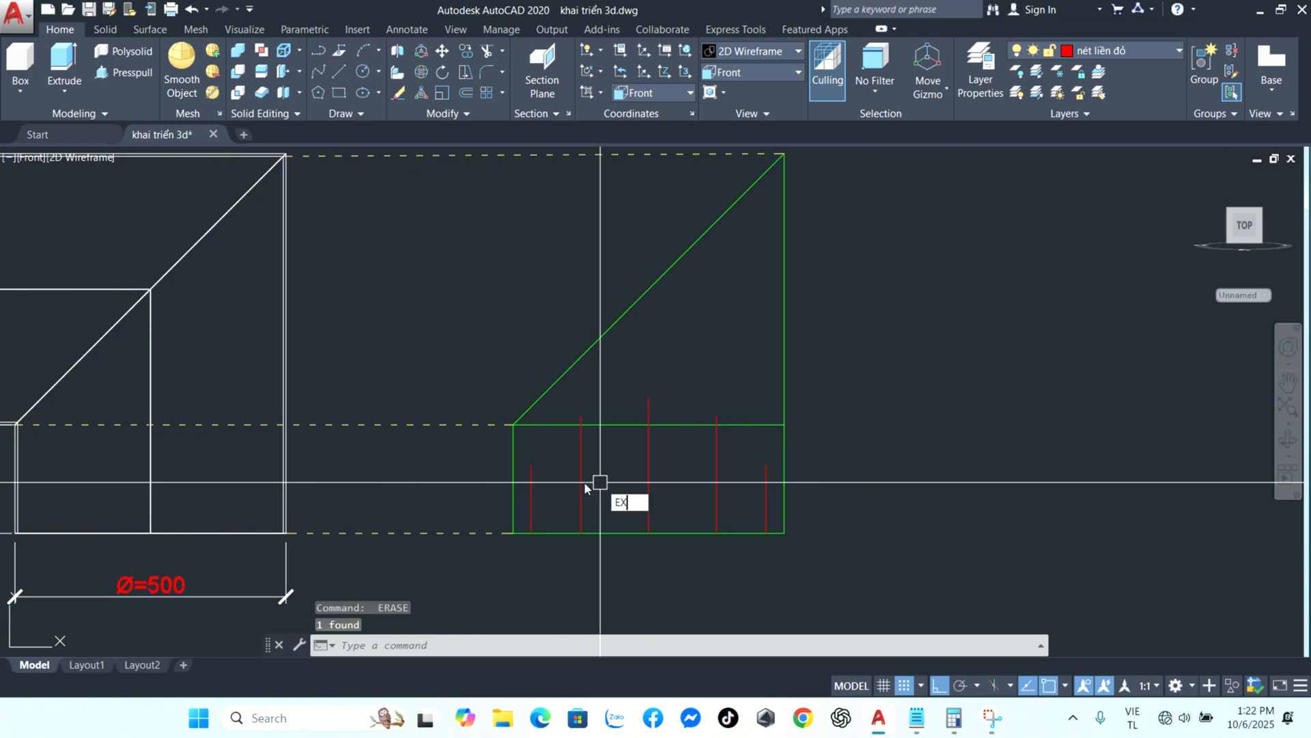
pyautogui.press('Return')
pyautogui.click(532, 471)
pyautogui.click(534, 406)
pyautogui.press('Return')
pyautogui.click(532, 478)
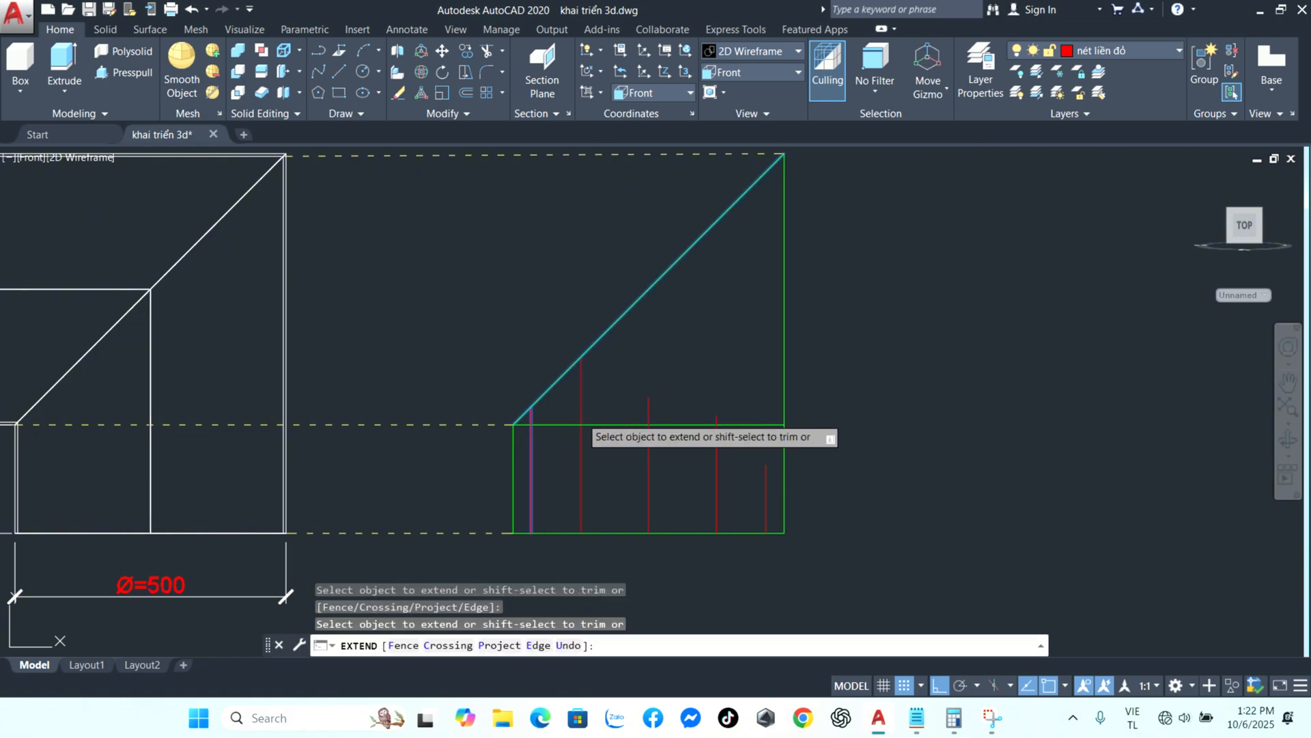
pyautogui.click(647, 412)
pyautogui.click(715, 428)
pyautogui.click(765, 471)
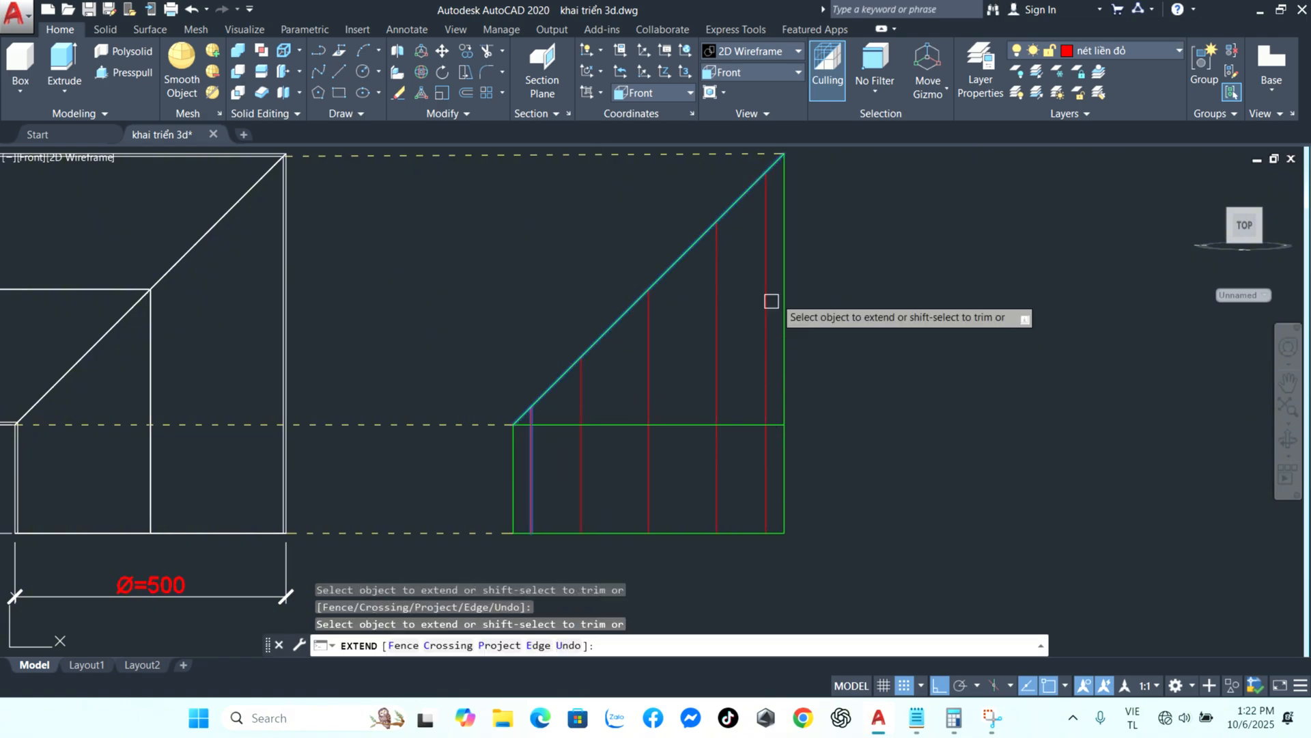
# - Move the profile's left vertical edge and both segments of its right vertical edge to the layer "nét liền đỏ"
pyautogui.press('Escape')
pyautogui.scroll(-3, 878, 296)
pyautogui.moveTo(842, 346); pyautogui.dragTo(678, 358, button='middle')
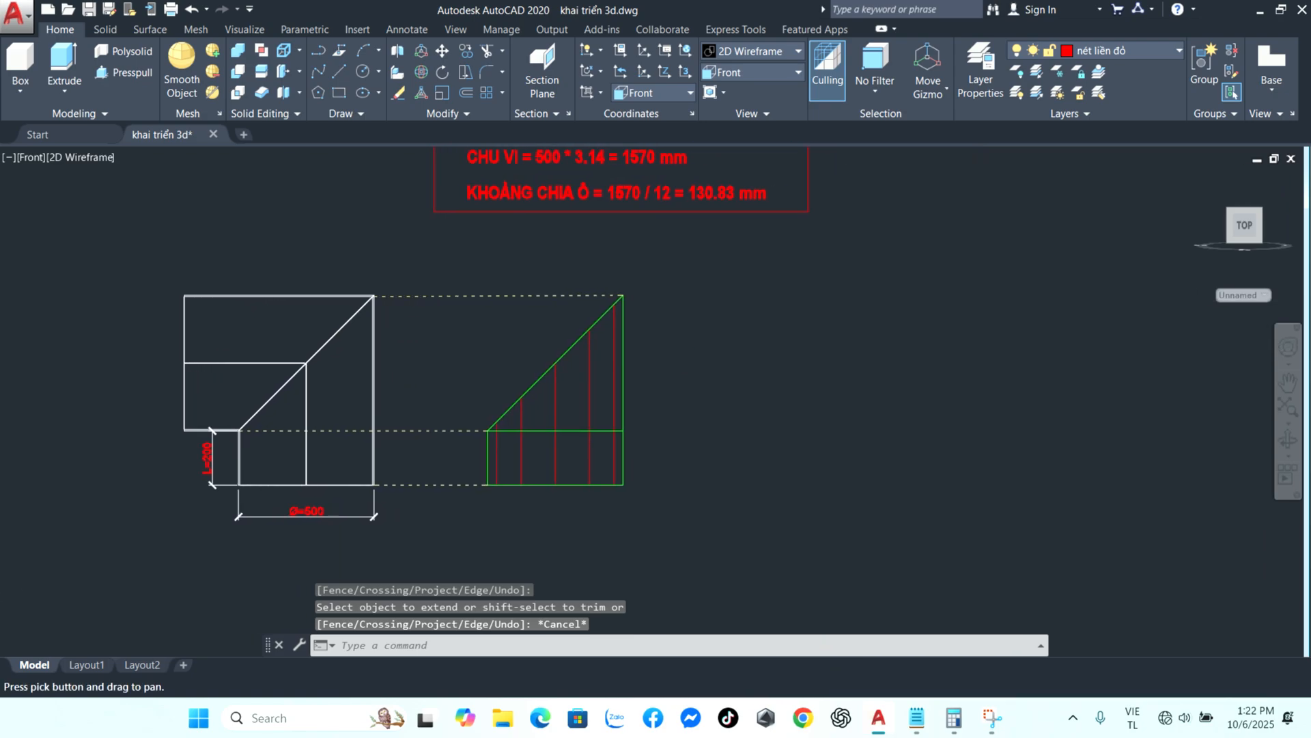
pyautogui.click(623, 401)
pyautogui.click(622, 459)
pyautogui.click(487, 462)
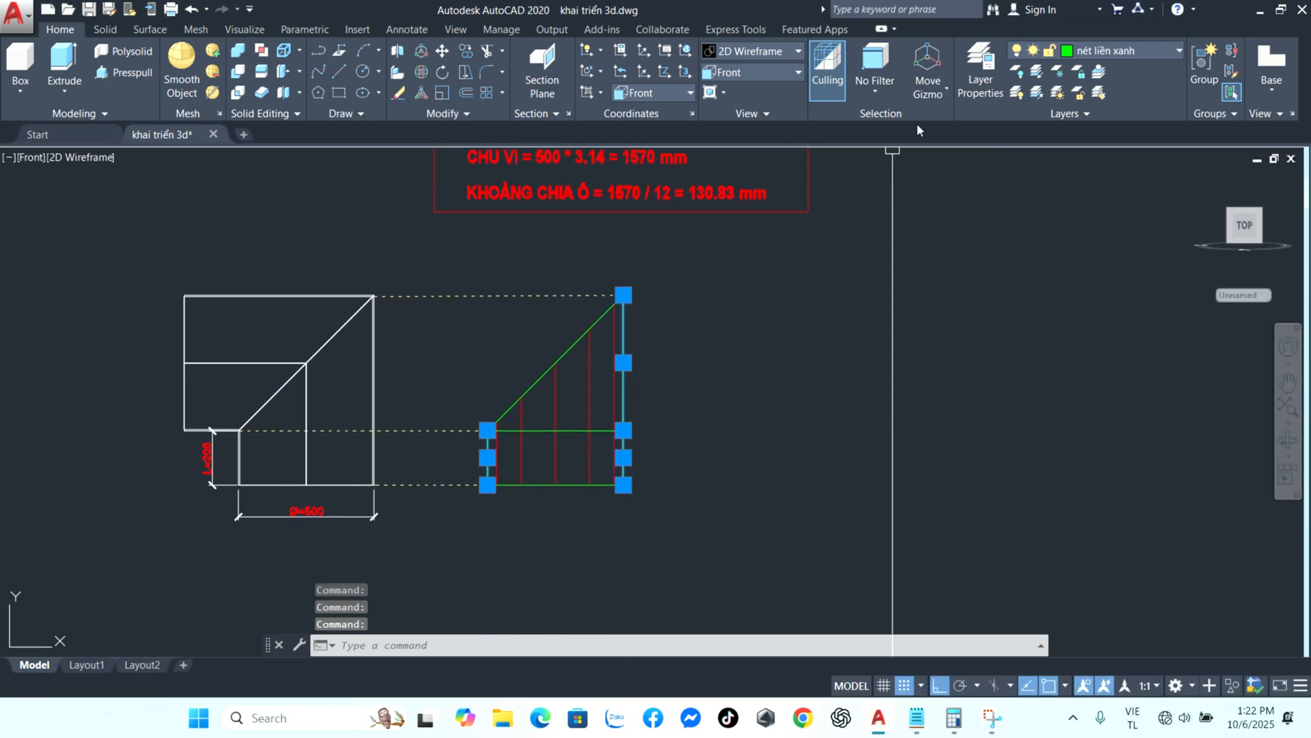
pyautogui.click(1129, 54)
pyautogui.click(1126, 113)
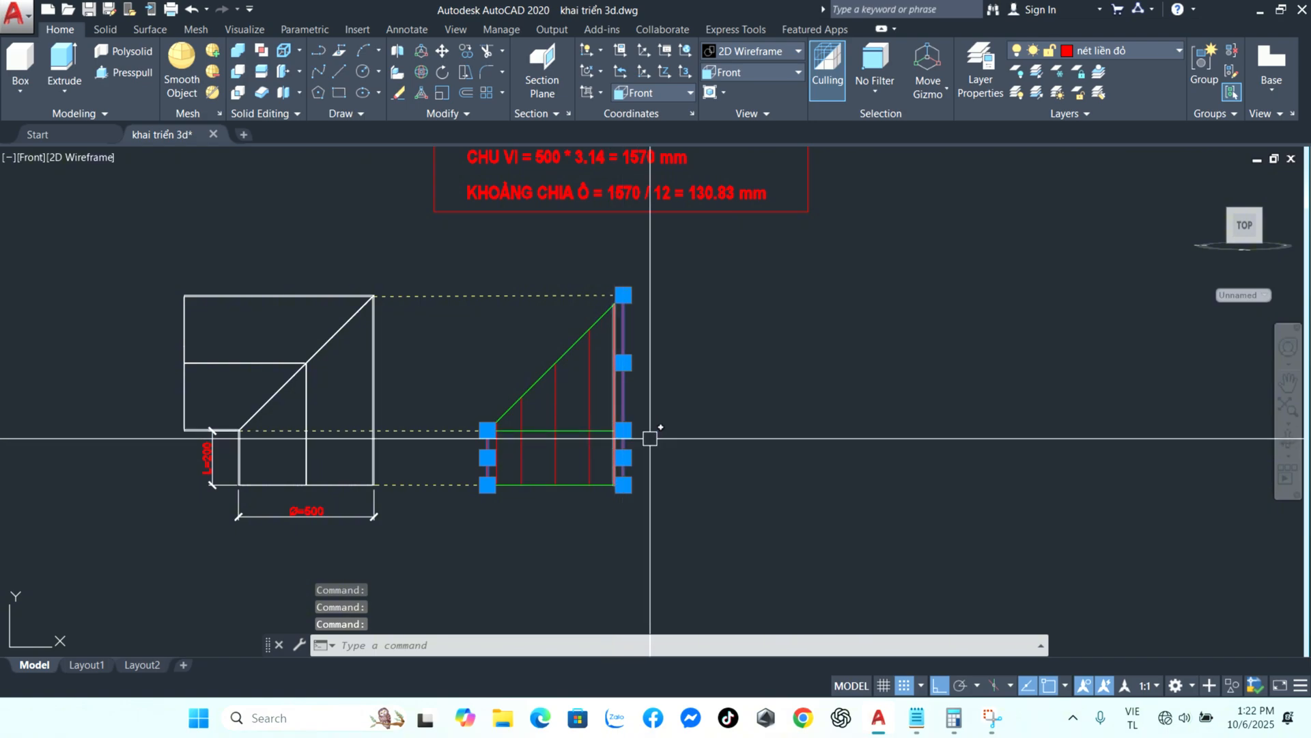
pyautogui.press('Escape')
# - Make "nét liền xanh" the current layer and draw a 1570 mm horizontal line to the right of the profile, level with its base
pyautogui.moveTo(687, 450); pyautogui.dragTo(647, 464, button='middle')
pyautogui.moveTo(682, 421); pyautogui.dragTo(670, 443, button='middle')
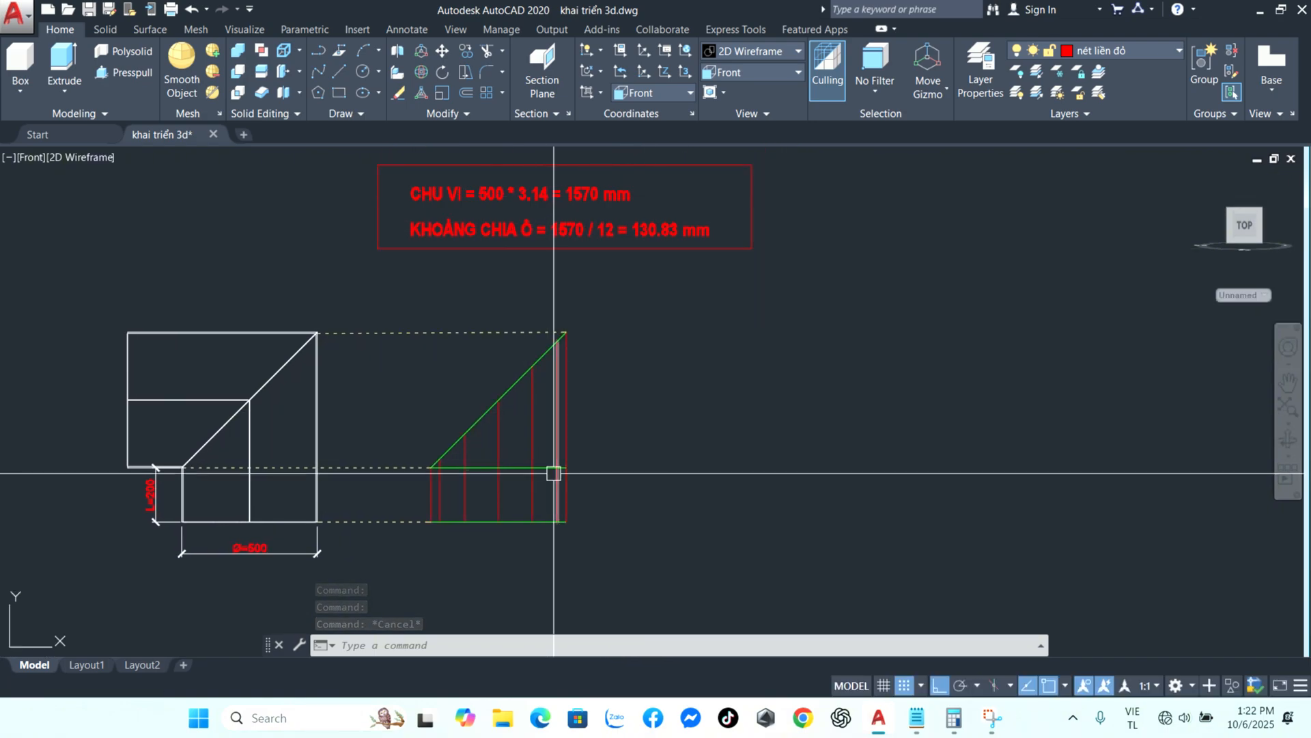
pyautogui.click(1156, 47)
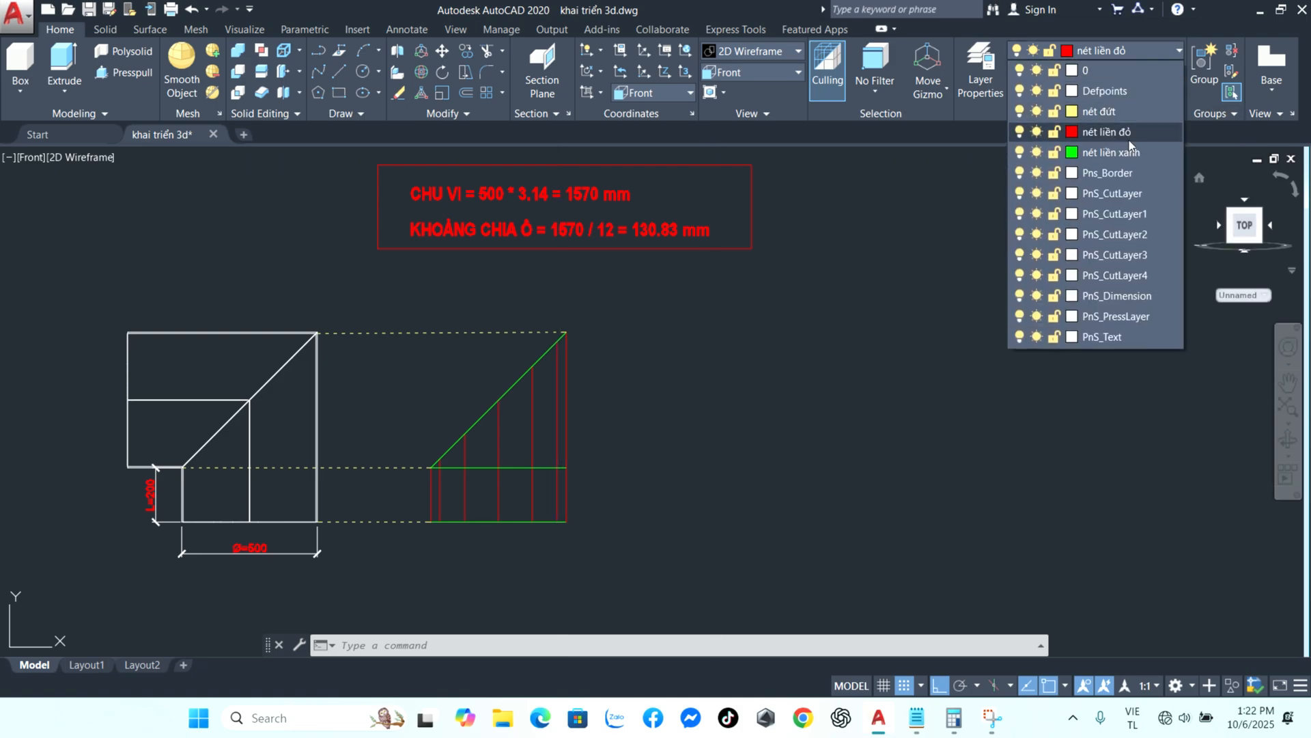
pyautogui.click(1093, 151)
pyautogui.write('l')
pyautogui.press('Return')
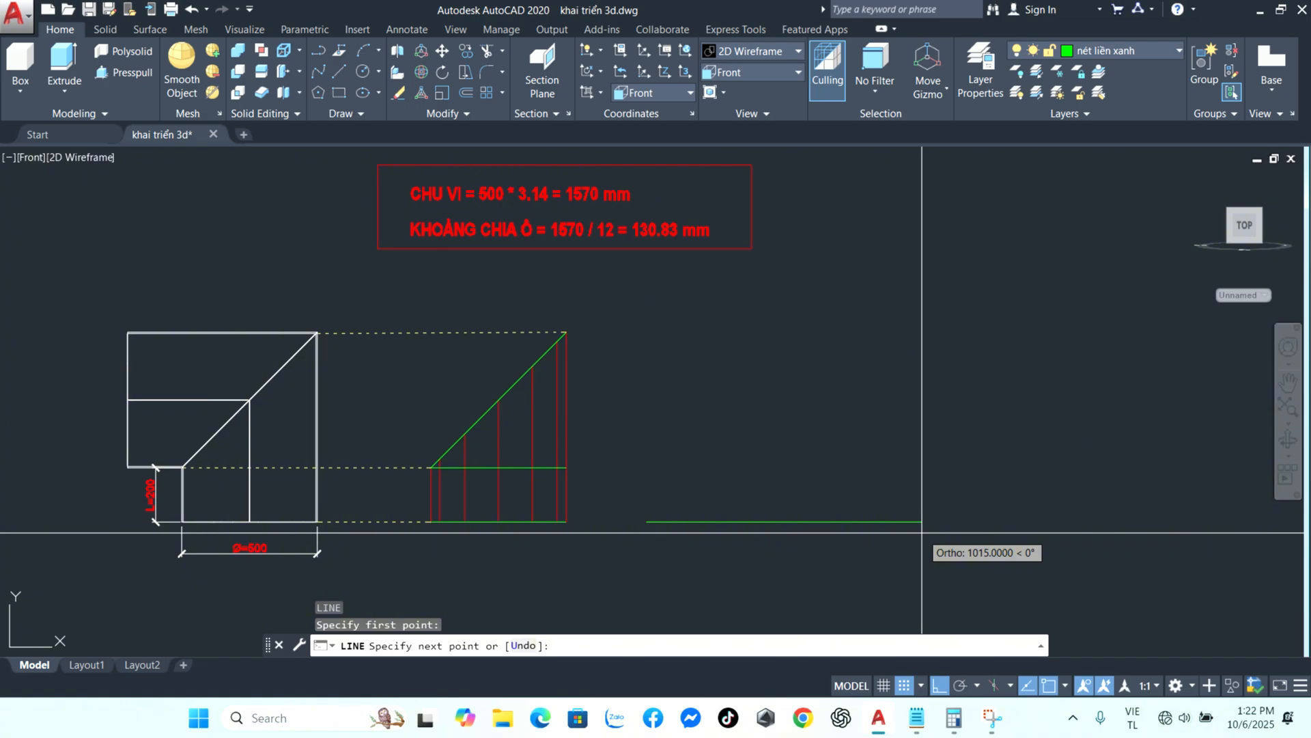
pyautogui.write('1570')
pyautogui.press('Return')
pyautogui.press('Return')
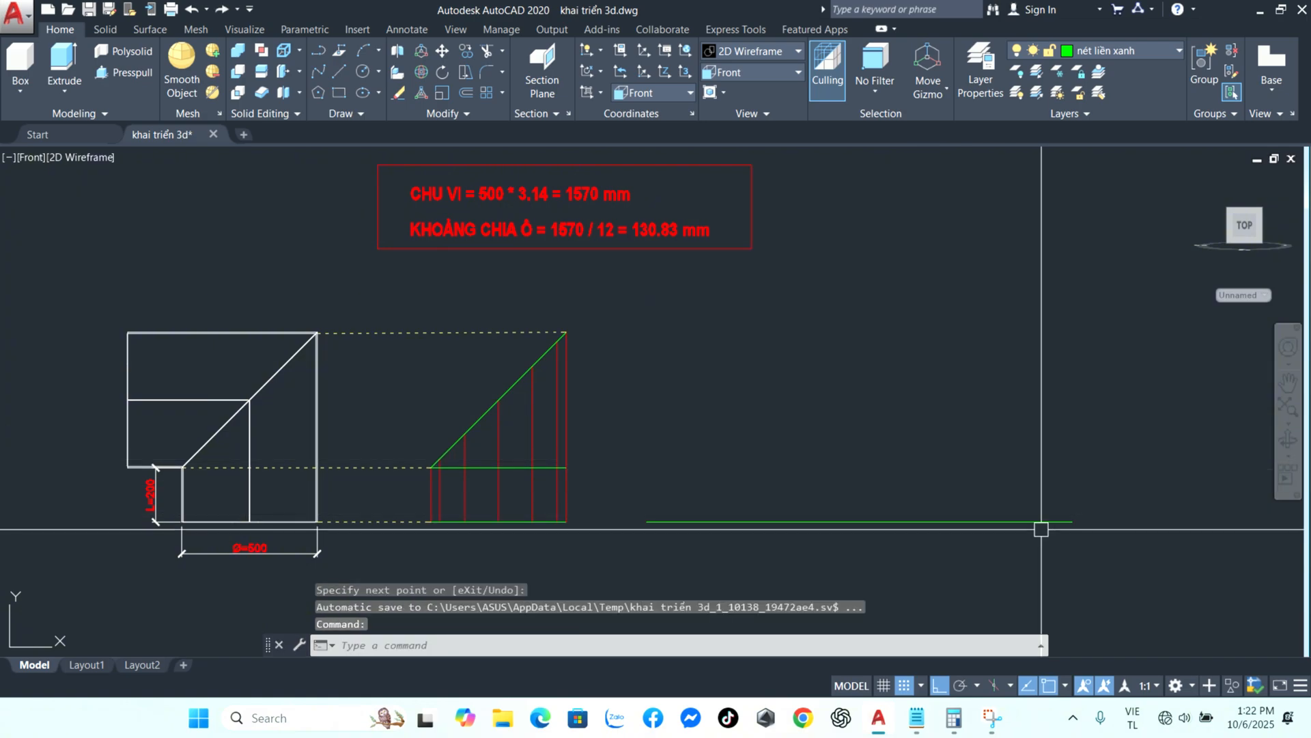
# - Divide the 1570 mm line into 12 equal parts with points
pyautogui.write('DI')
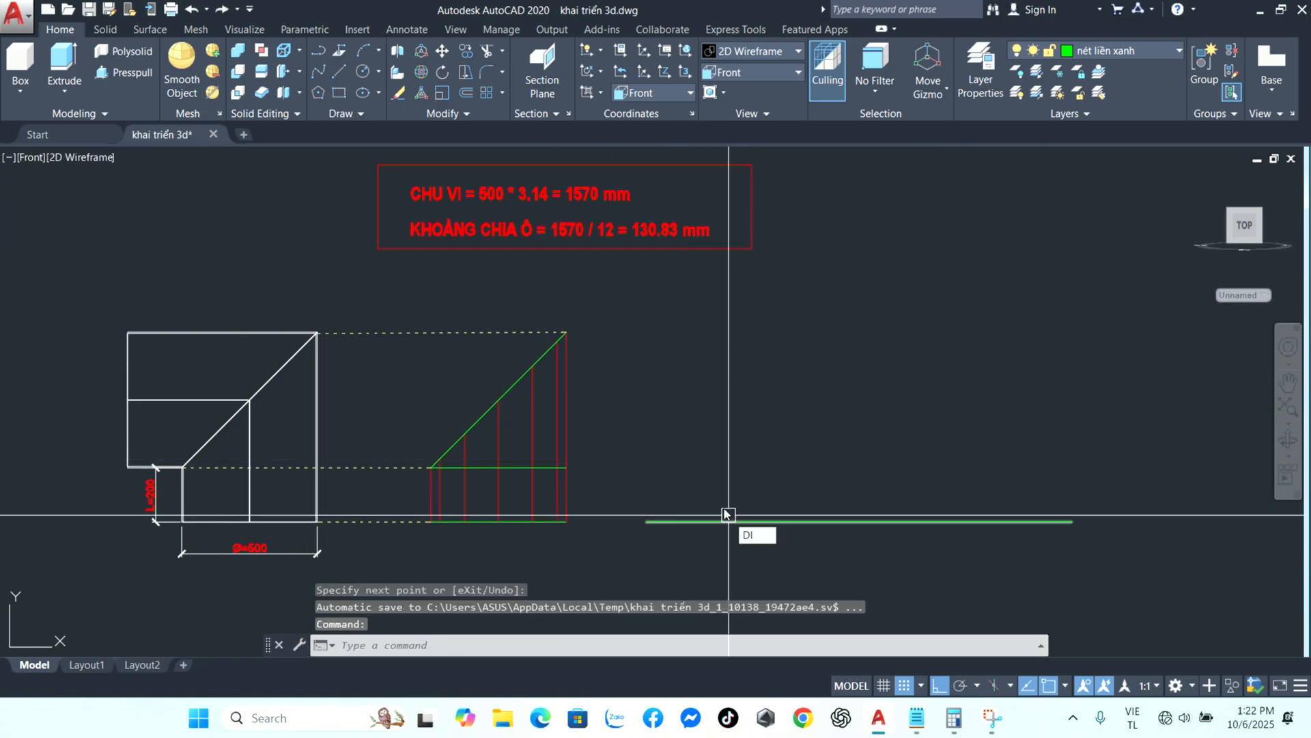
pyautogui.write('V')
pyautogui.press('Return')
pyautogui.click(725, 521)
pyautogui.press('Return')
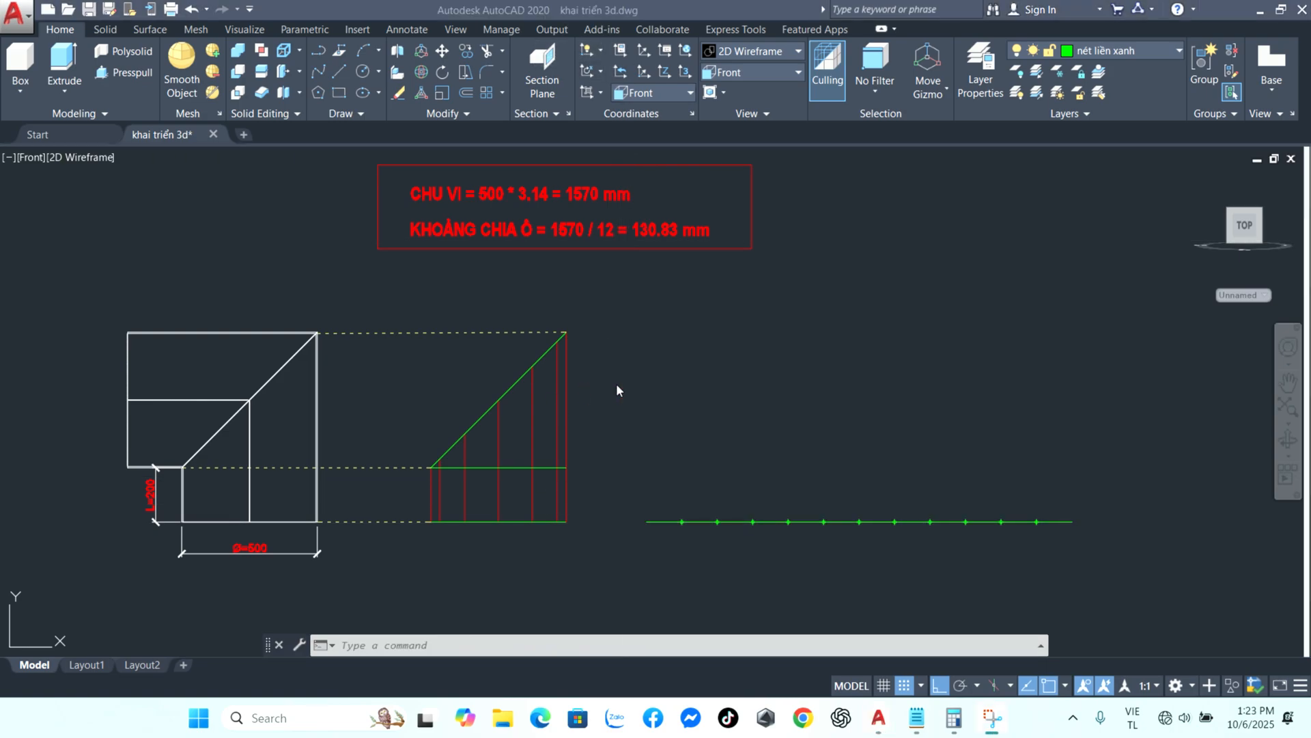
# - Copy the text "1" from above the calculation box to just below the profile's lower-left corner, with Ortho toggled for placement
pyautogui.scroll(-3, 683, 358)
pyautogui.scroll(3, 670, 366)
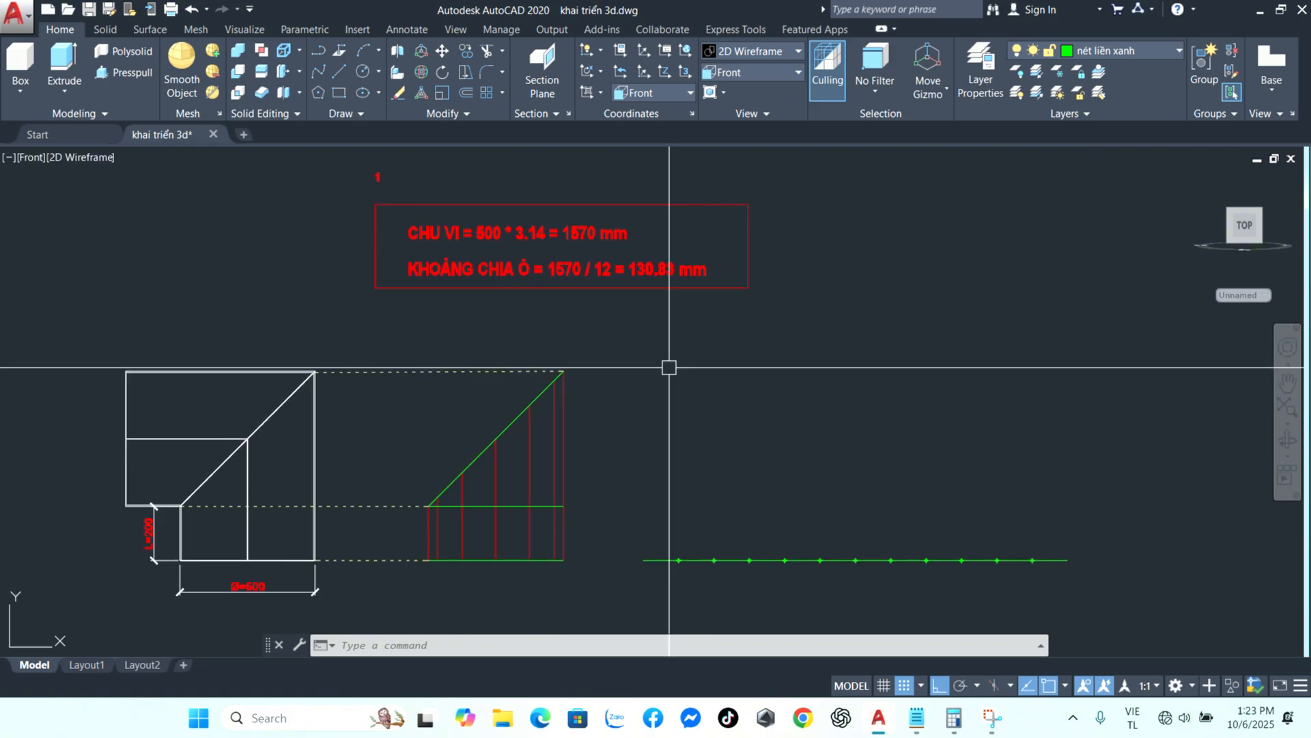
pyautogui.click(374, 198)
pyautogui.write('co')
pyautogui.press('Return')
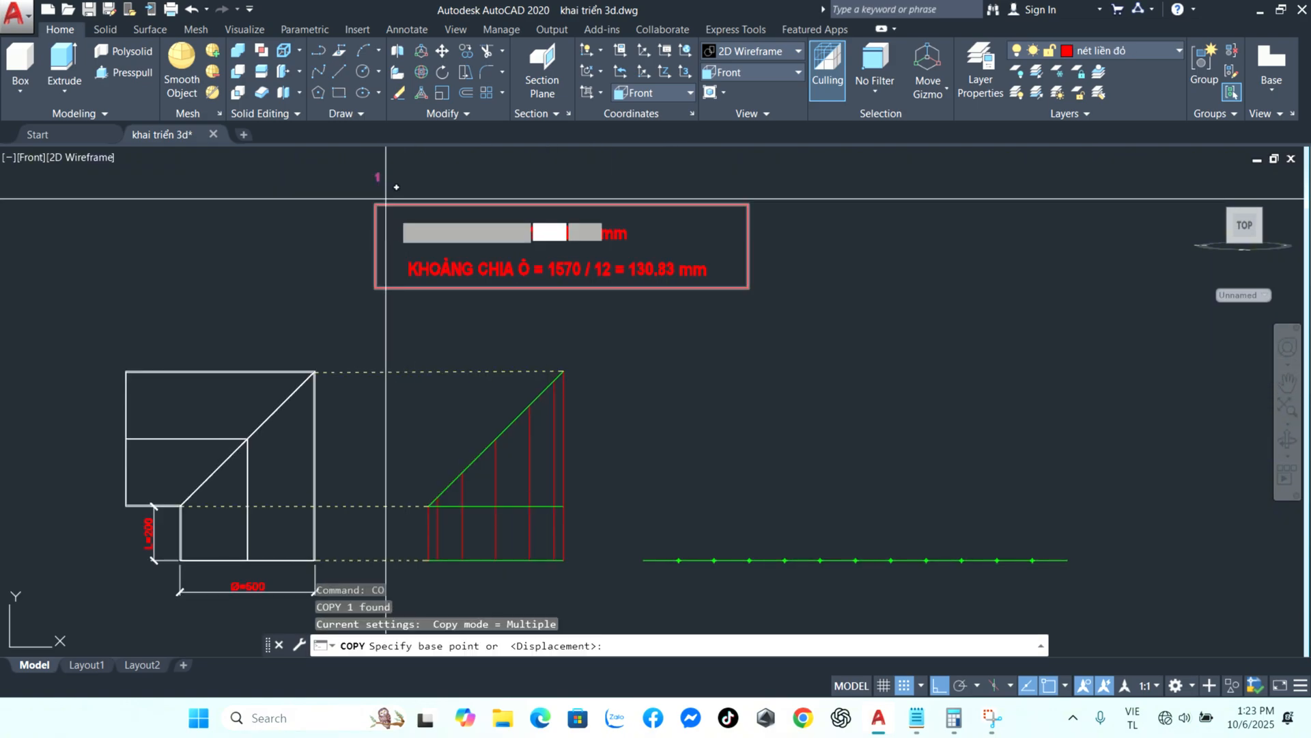
pyautogui.click(377, 174)
pyautogui.scroll(9, 478, 420)
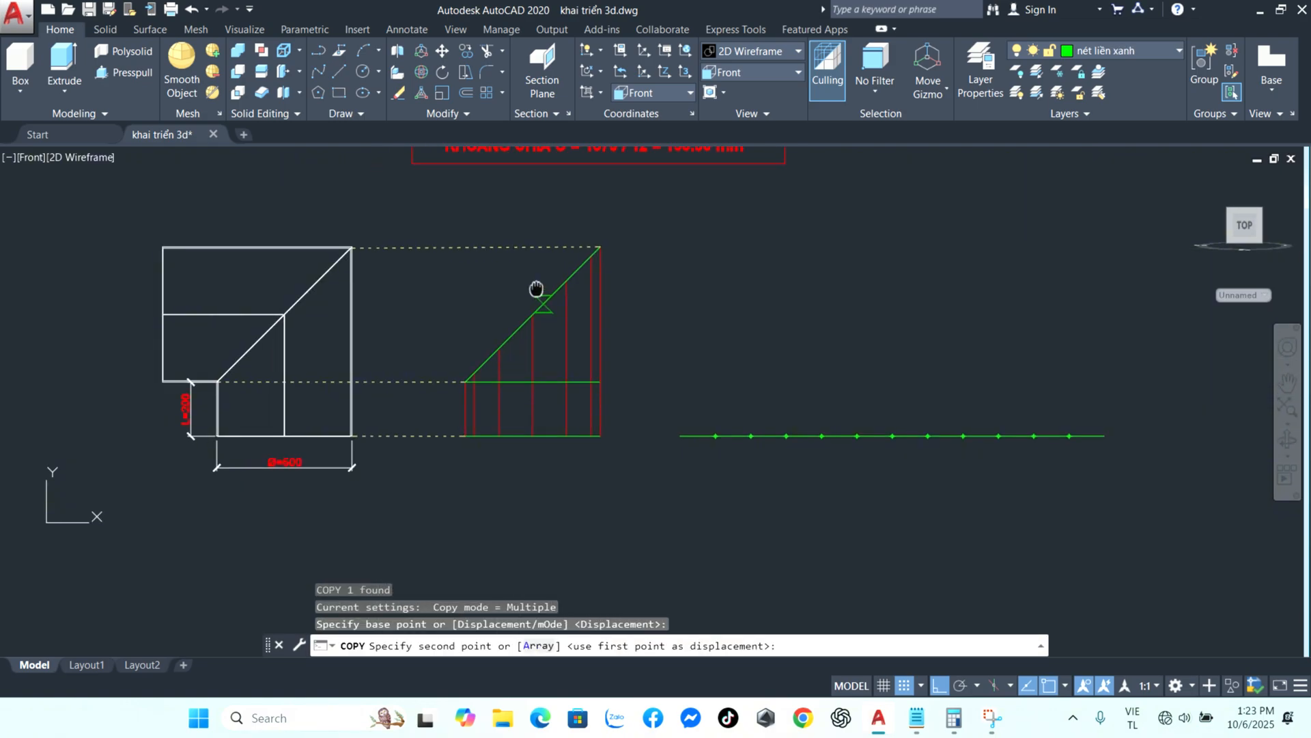
pyautogui.press('F8')
pyautogui.click(478, 437)
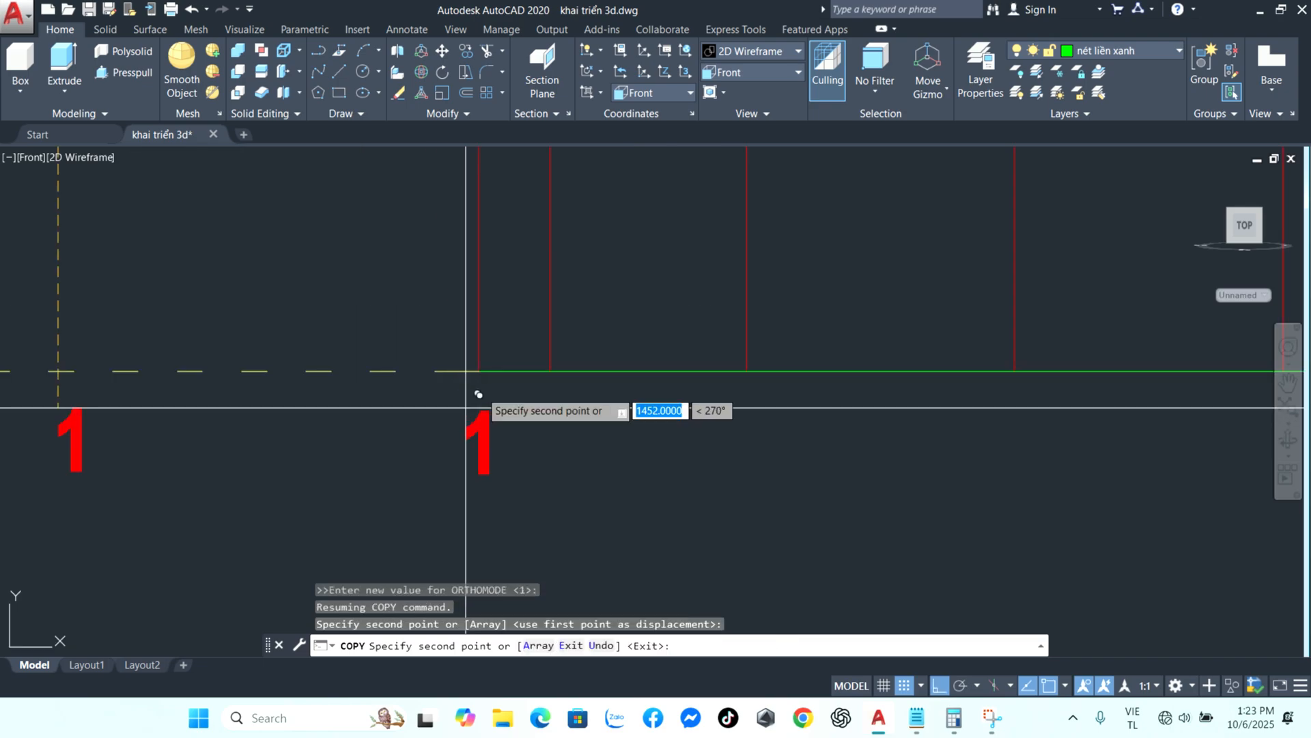
pyautogui.press('Escape')
# - Copy the label "1" from the profile's lower-left corner to beneath each of the other six red vertical lines
pyautogui.write('co')
pyautogui.press('Return')
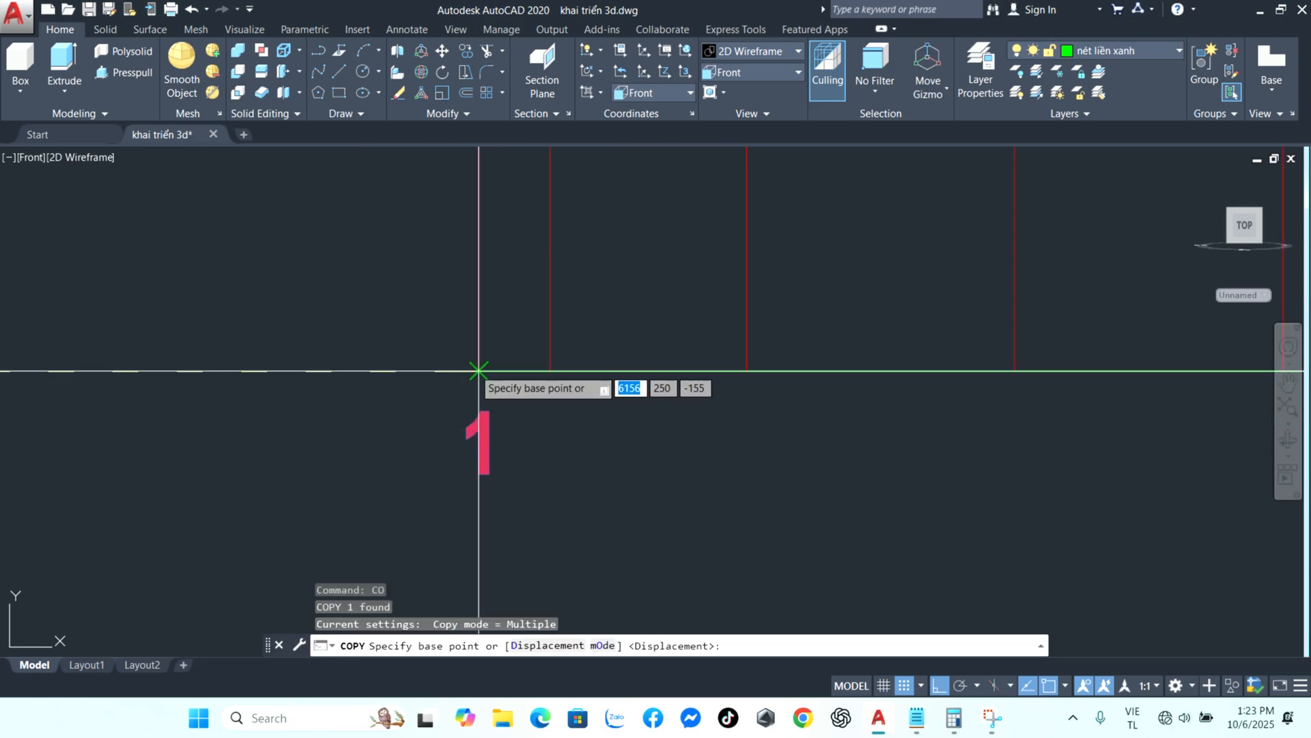
pyautogui.click(480, 371)
pyautogui.click(550, 371)
pyautogui.click(746, 371)
pyautogui.moveTo(786, 376); pyautogui.dragTo(474, 383, button='middle')
pyautogui.click(706, 378)
pyautogui.click(974, 378)
pyautogui.moveTo(1021, 386); pyautogui.dragTo(732, 407, button='middle')
pyautogui.click(881, 398)
pyautogui.click(954, 398)
pyautogui.press('Return')
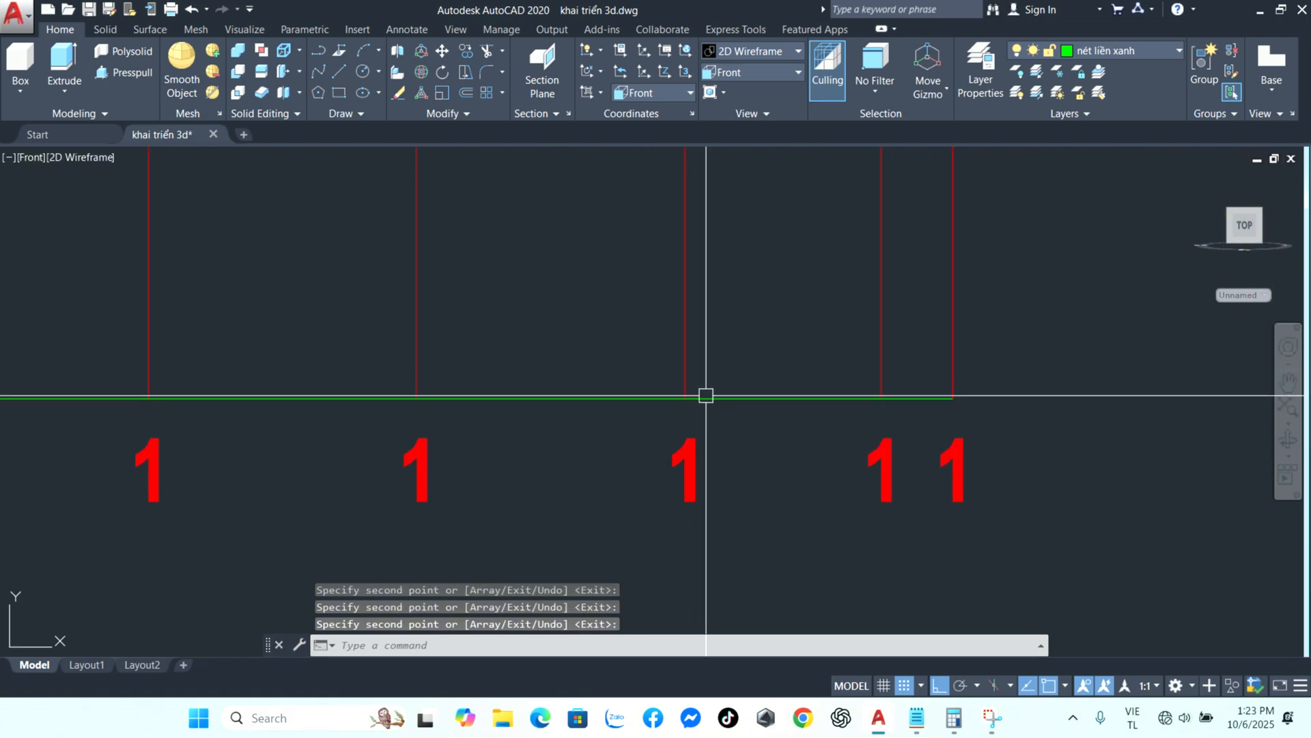
# - Change the labels beneath the second and third vertical lines to 2 and 3
pyautogui.scroll(-5, 741, 403)
pyautogui.scroll(5, 554, 421)
pyautogui.moveTo(605, 401); pyautogui.dragTo(511, 440, button='middle')
pyautogui.click(472, 451)
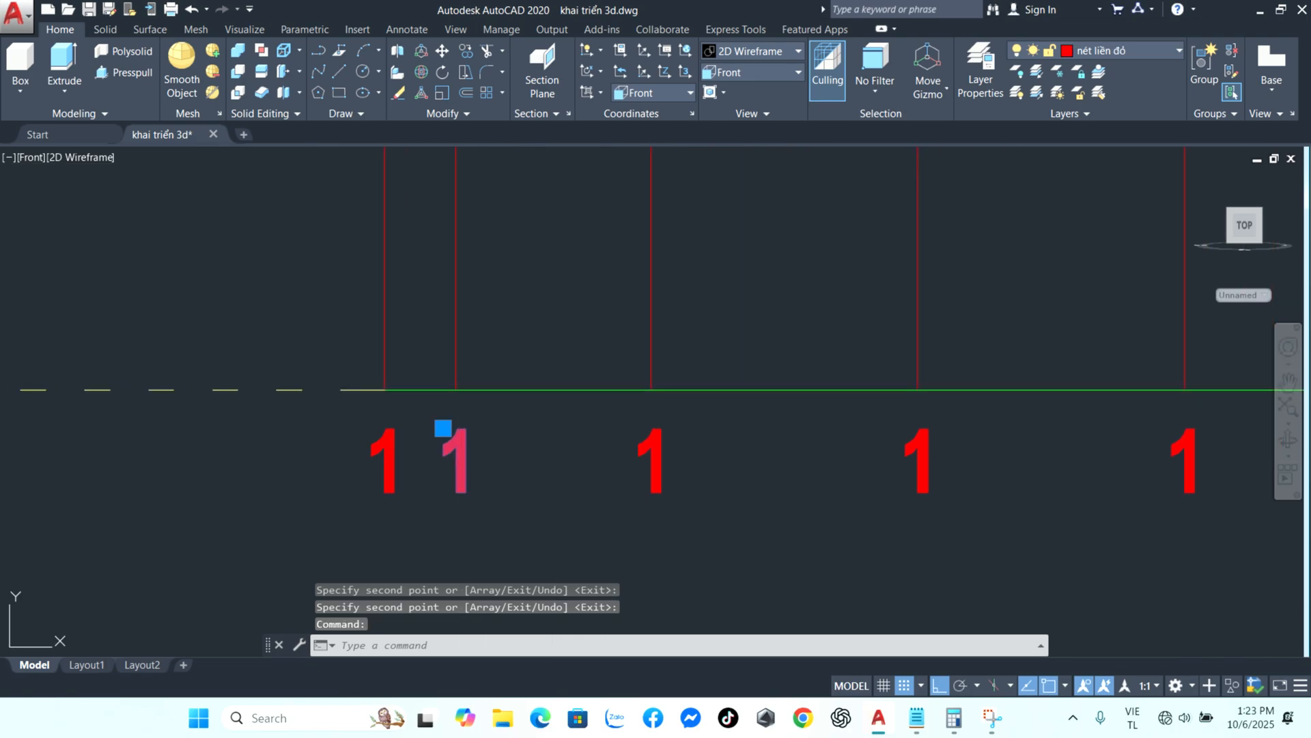
pyautogui.doubleClick(456, 461)
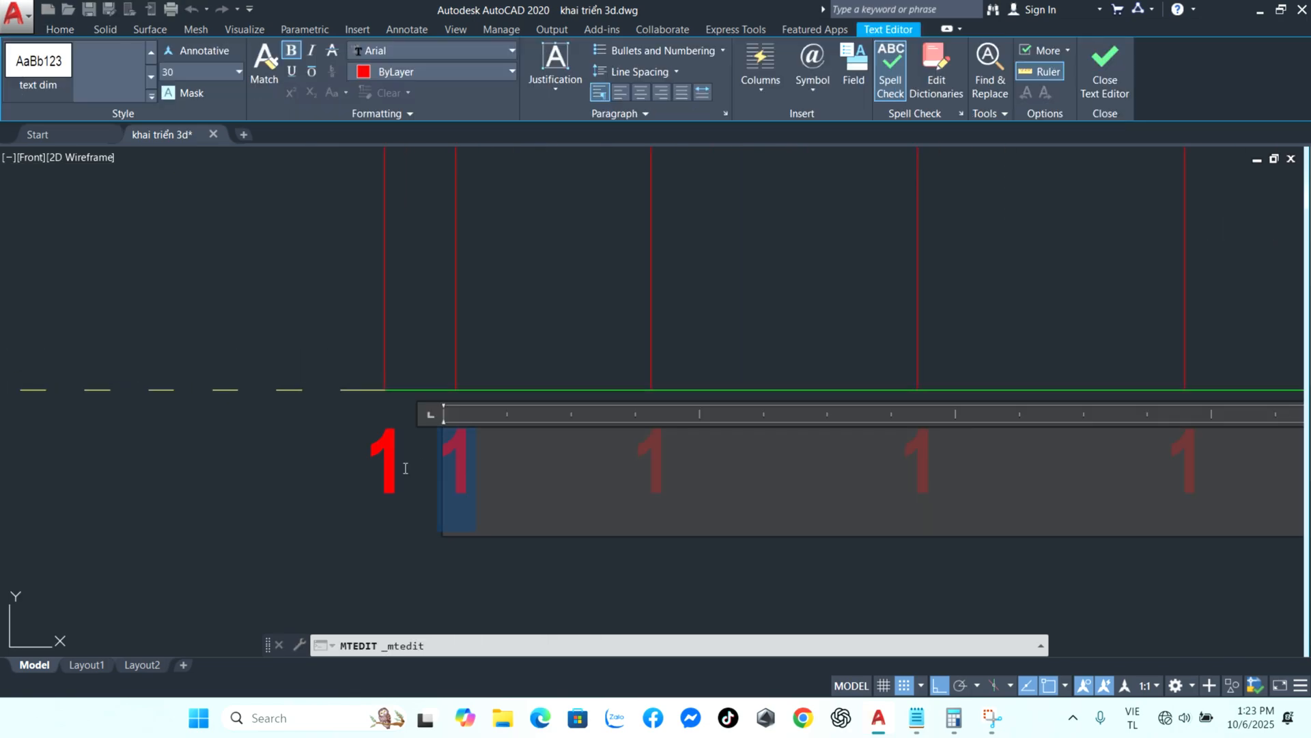
pyautogui.click(1086, 88)
pyautogui.click(659, 460)
pyautogui.doubleClick(649, 459)
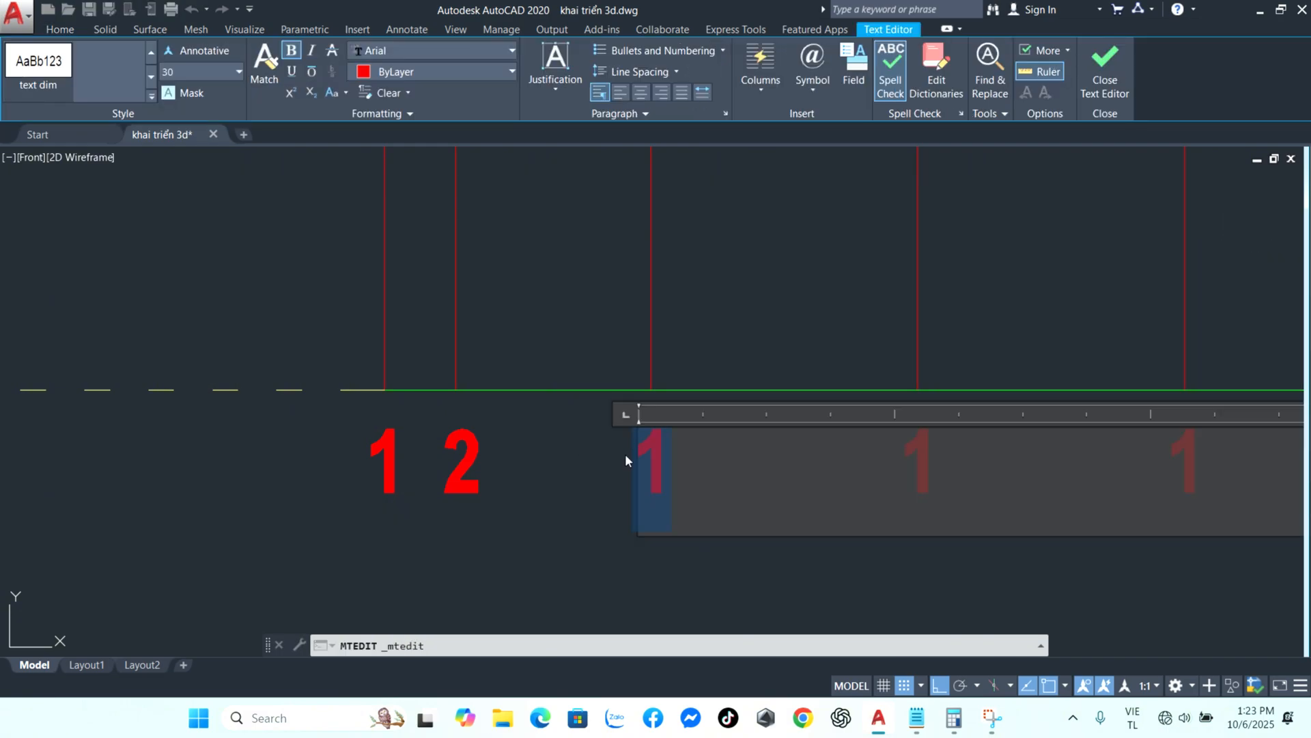
pyautogui.write('4')
pyautogui.press('BackSpace')
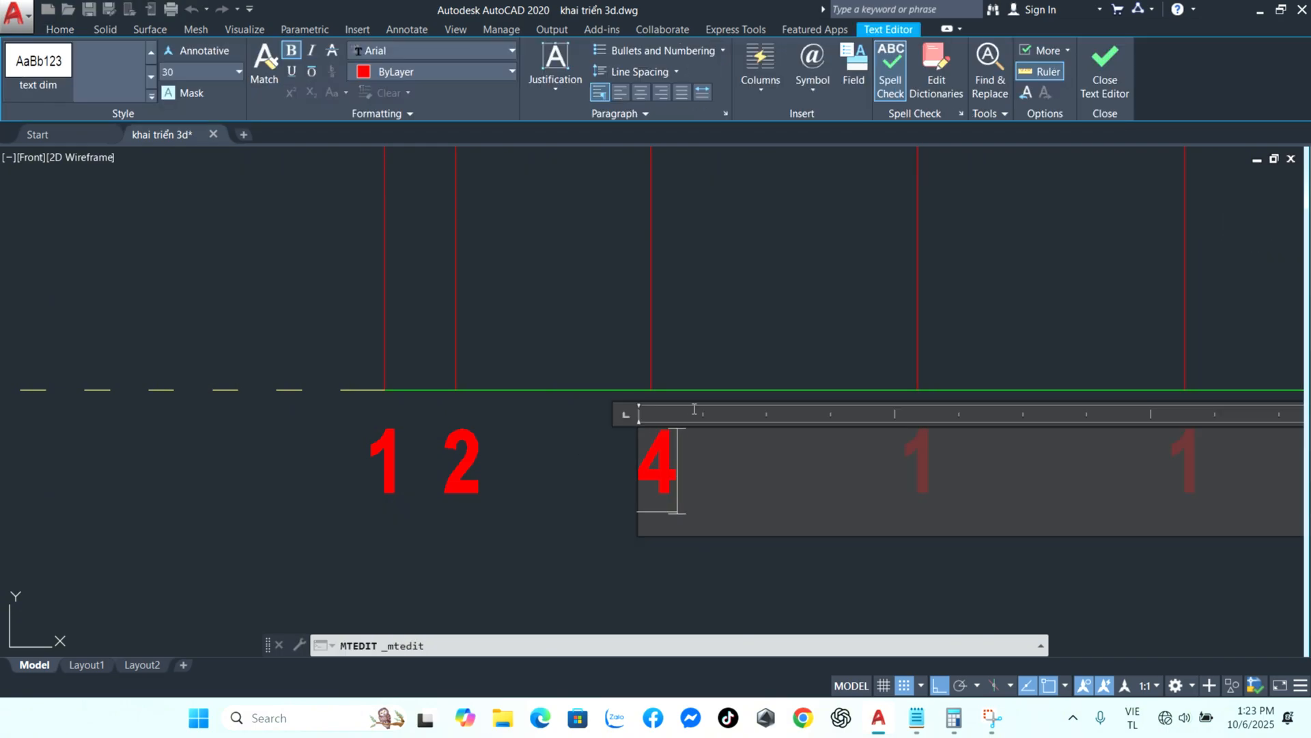
pyautogui.click(1105, 61)
pyautogui.moveTo(944, 482); pyautogui.dragTo(676, 482, button='middle')
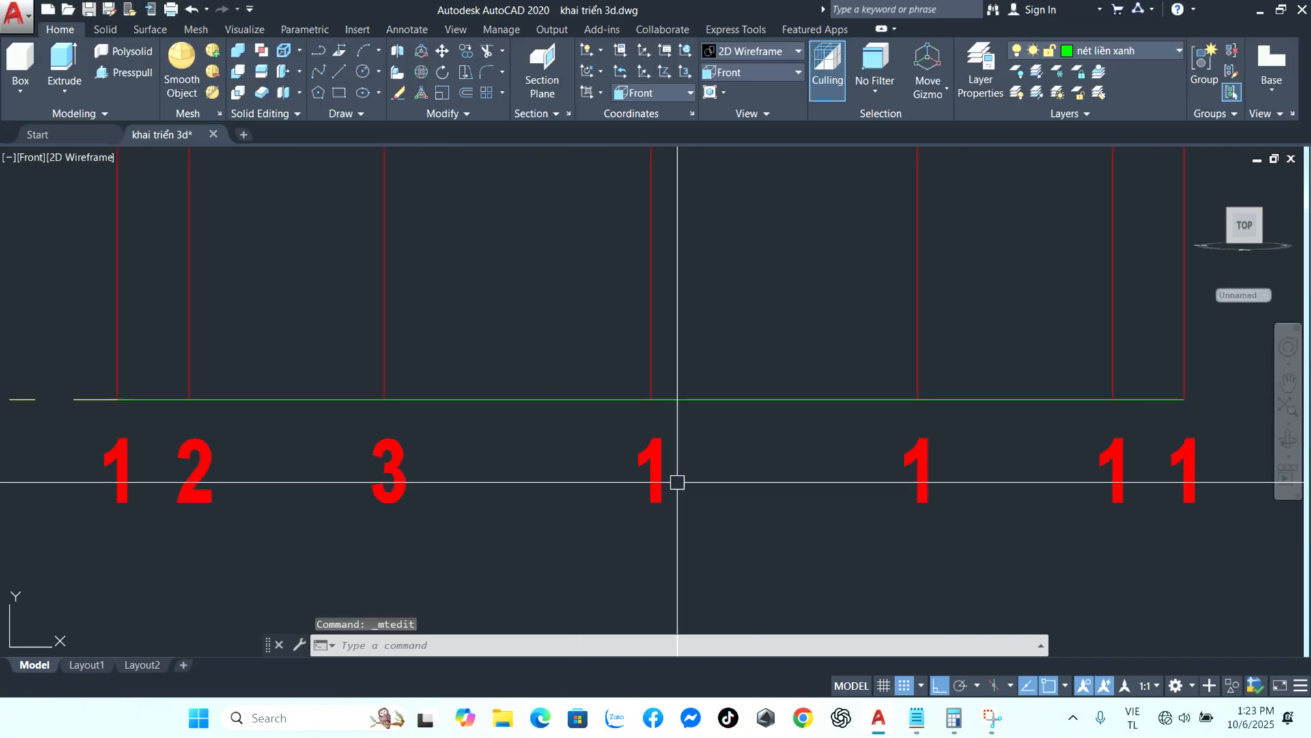
# - Change the labels beneath the fourth and fifth vertical lines to 4 and 5
pyautogui.doubleClick(648, 469)
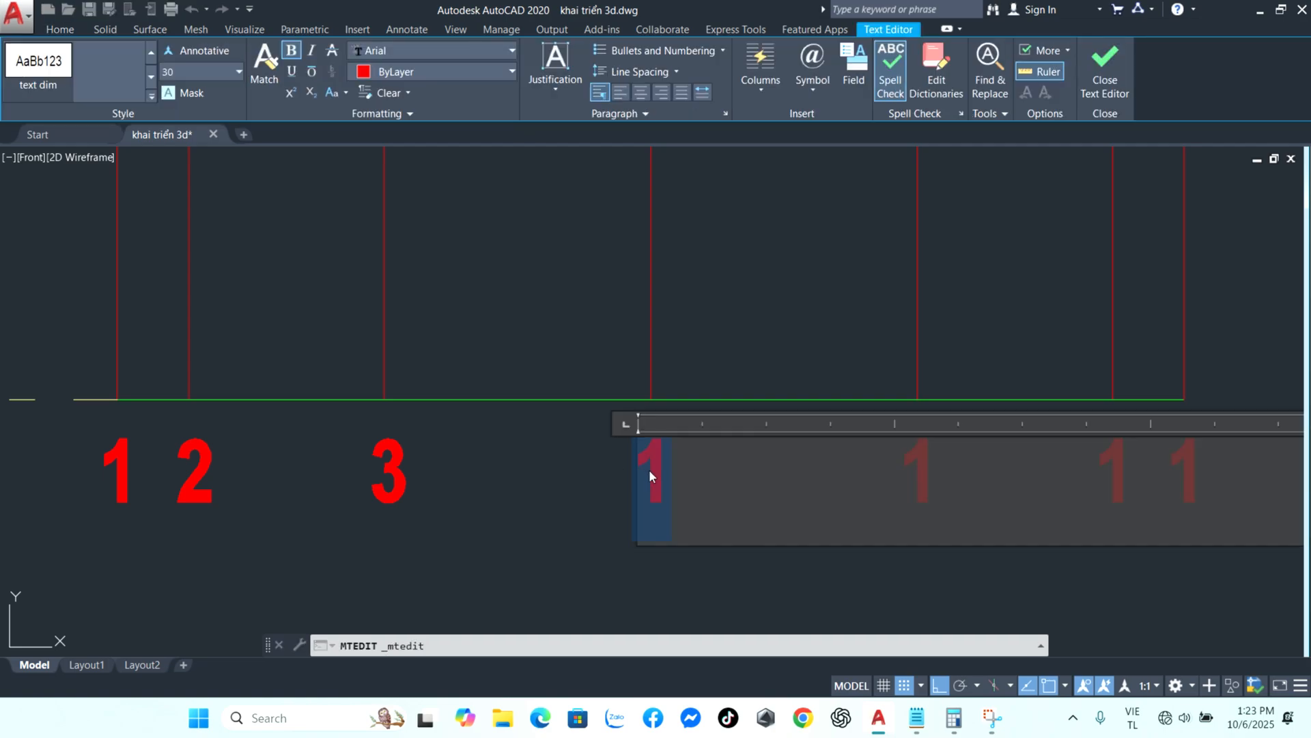
pyautogui.click(1105, 61)
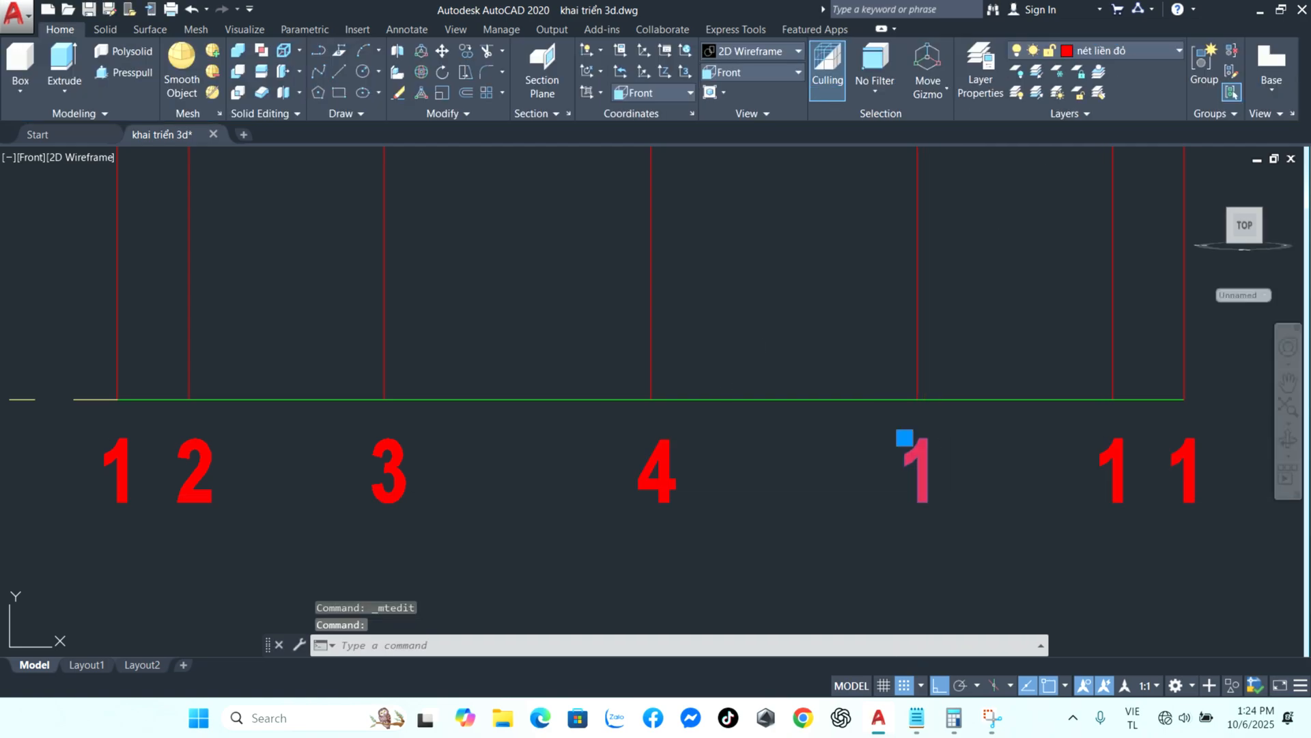
pyautogui.doubleClick(917, 478)
pyautogui.write('5')
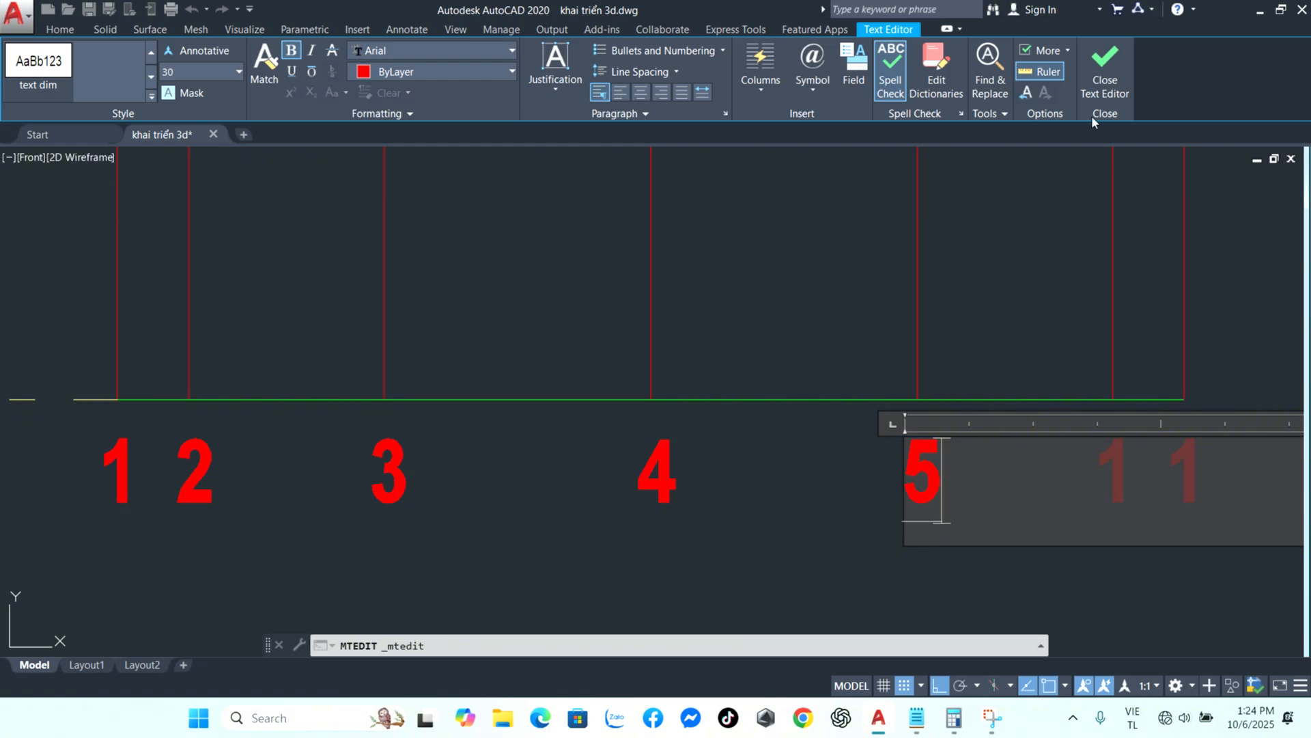
pyautogui.click(1105, 60)
# - Change the labels beneath the sixth and seventh vertical lines to 6 and 7
pyautogui.click(1115, 484)
pyautogui.doubleClick(1113, 478)
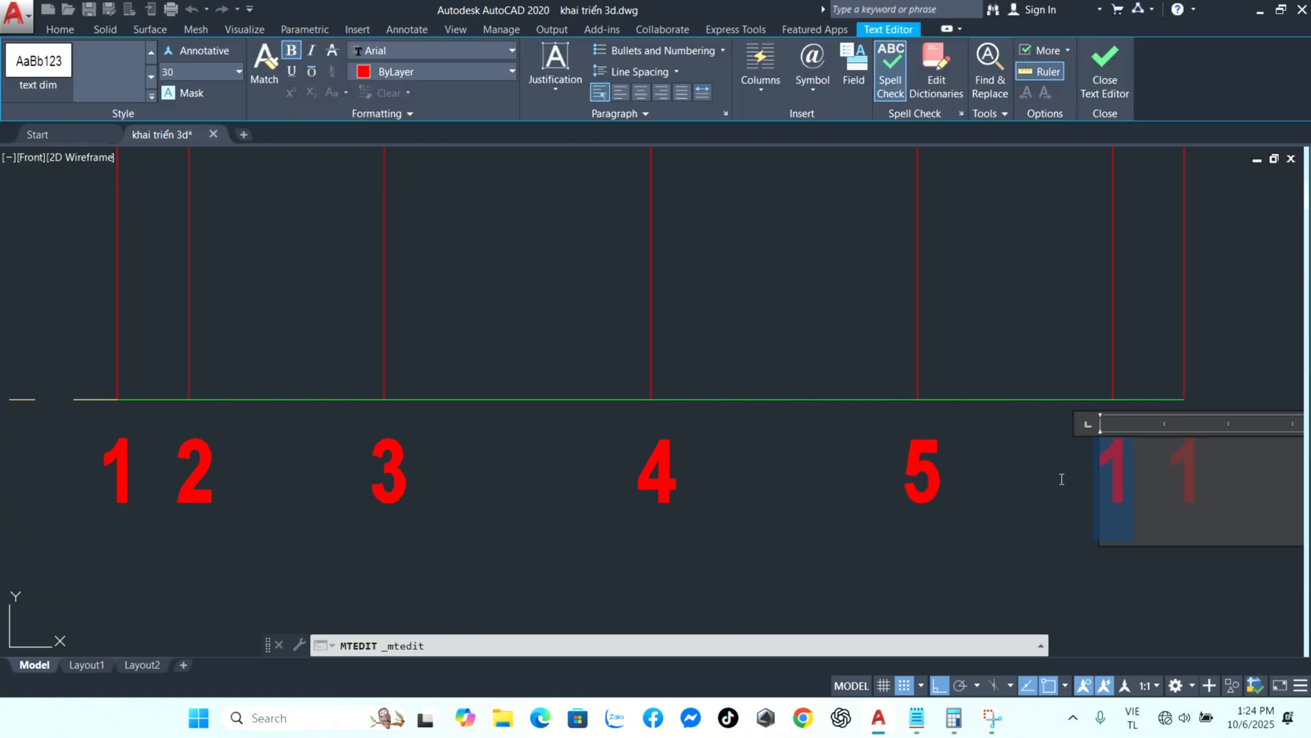
pyautogui.write('6')
pyautogui.click(1105, 61)
pyautogui.click(1189, 481)
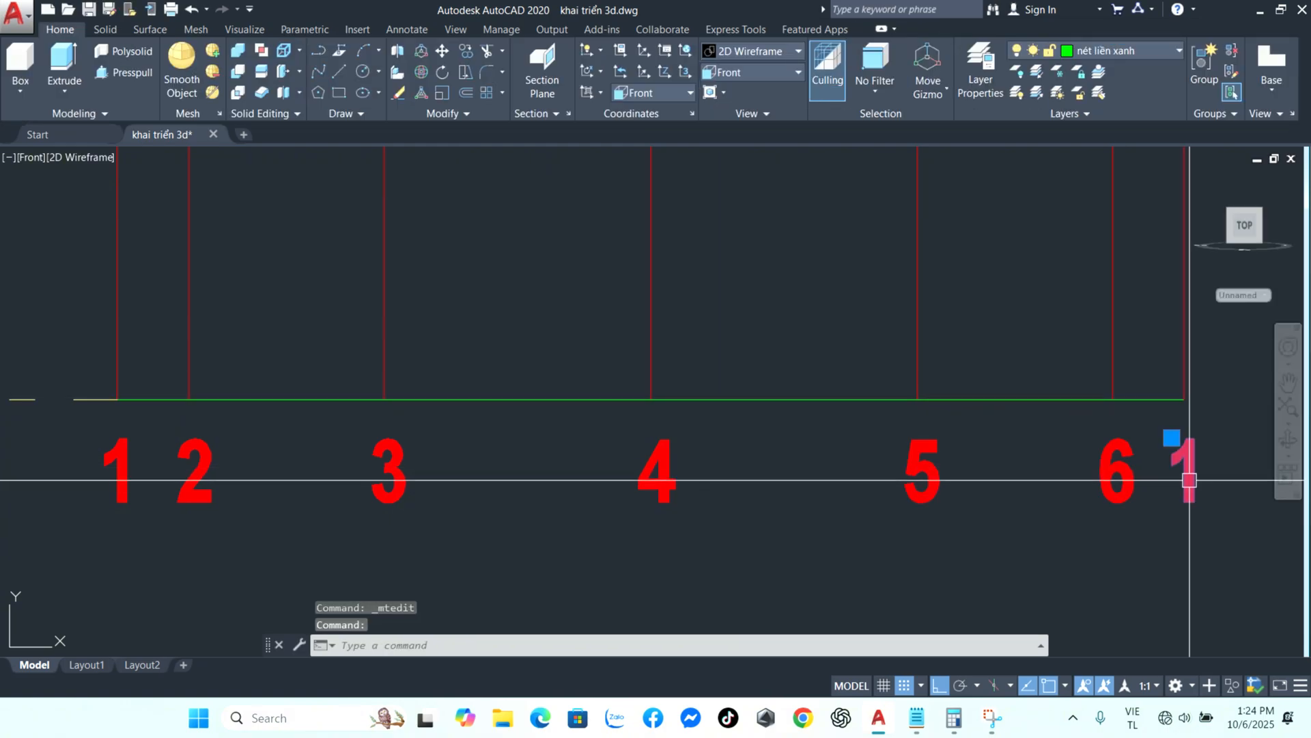
pyautogui.doubleClick(1187, 478)
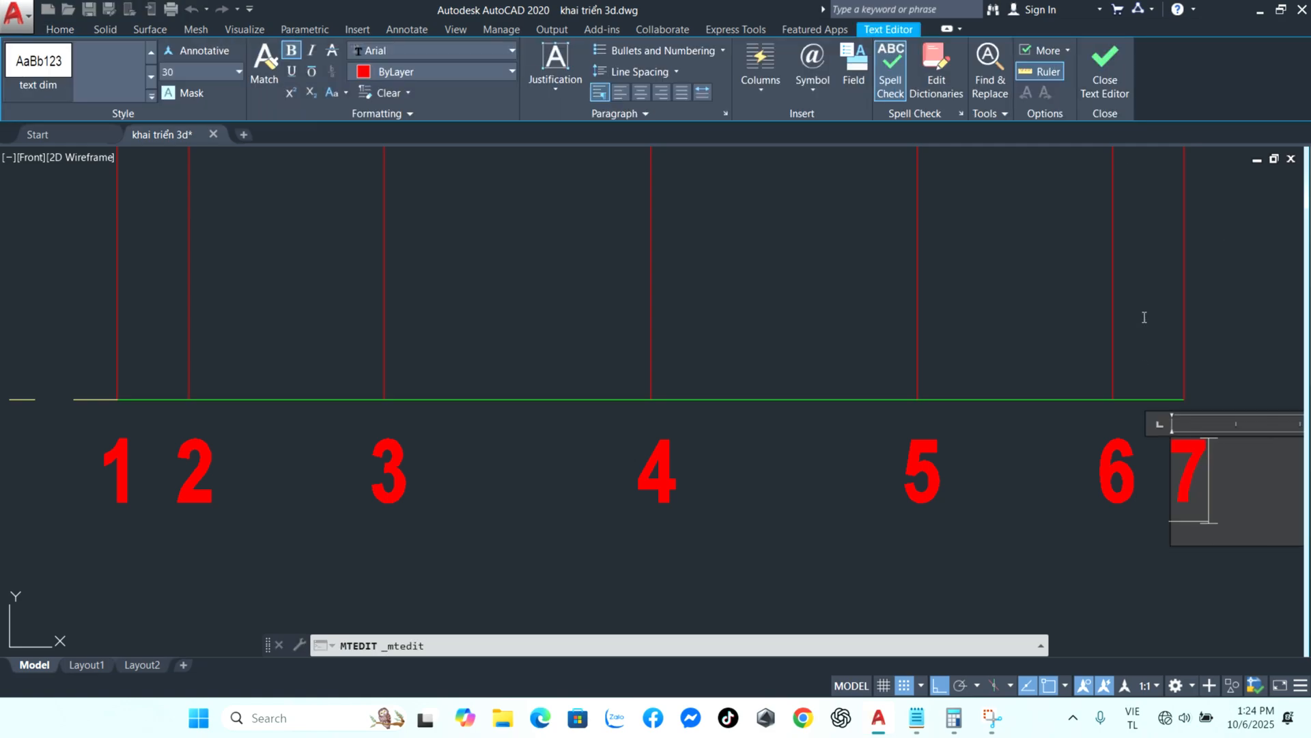
pyautogui.click(1118, 82)
pyautogui.scroll(-5, 527, 383)
pyautogui.moveTo(691, 416); pyautogui.dragTo(467, 521, button='middle')
pyautogui.scroll(-3, 480, 471)
pyautogui.scroll(3, 317, 503)
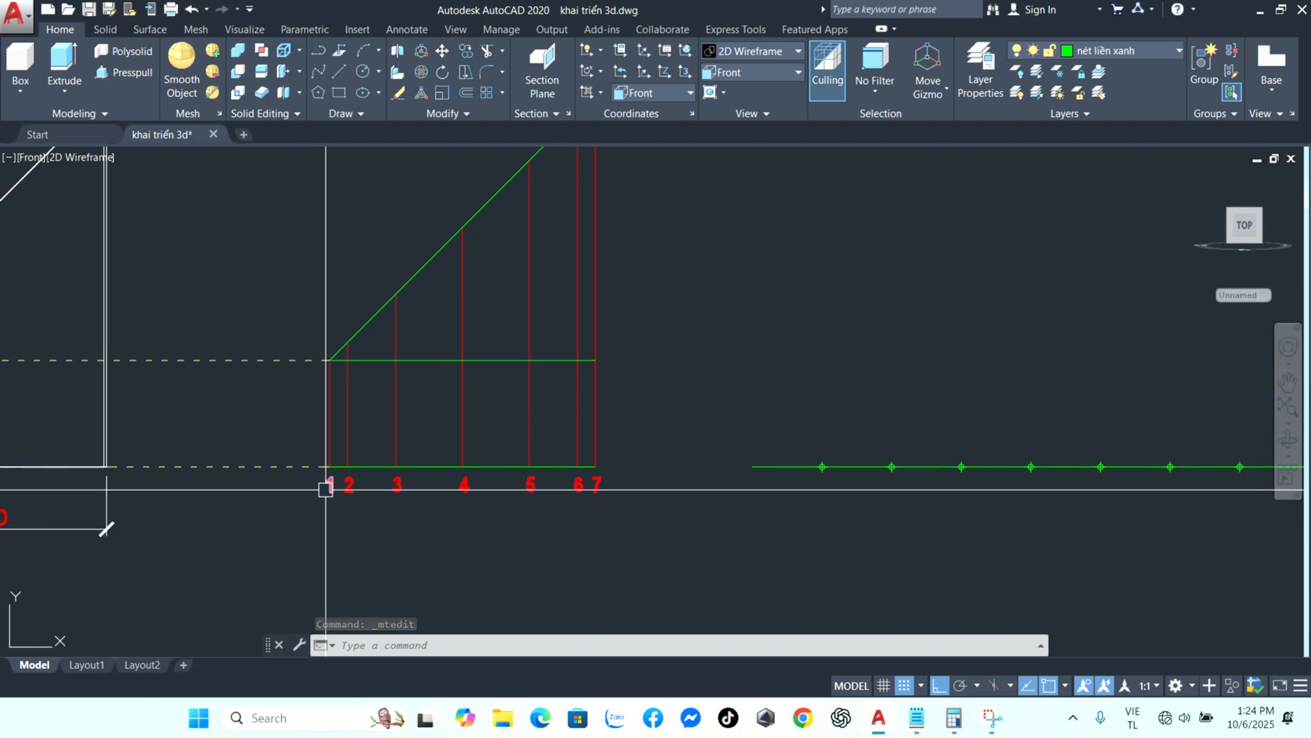
pyautogui.write('o')
pyautogui.press('space')
pyautogui.click(329, 467)
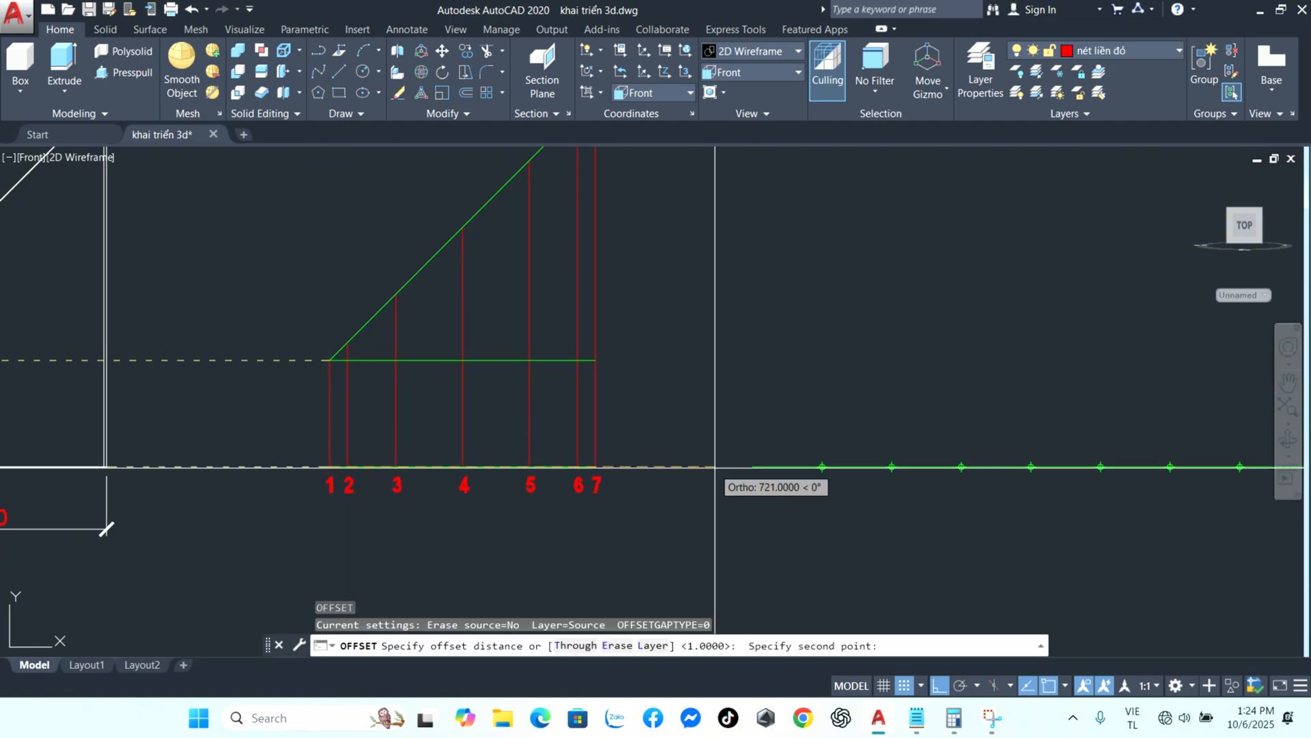
pyautogui.click(752, 467)
pyautogui.press('Escape')
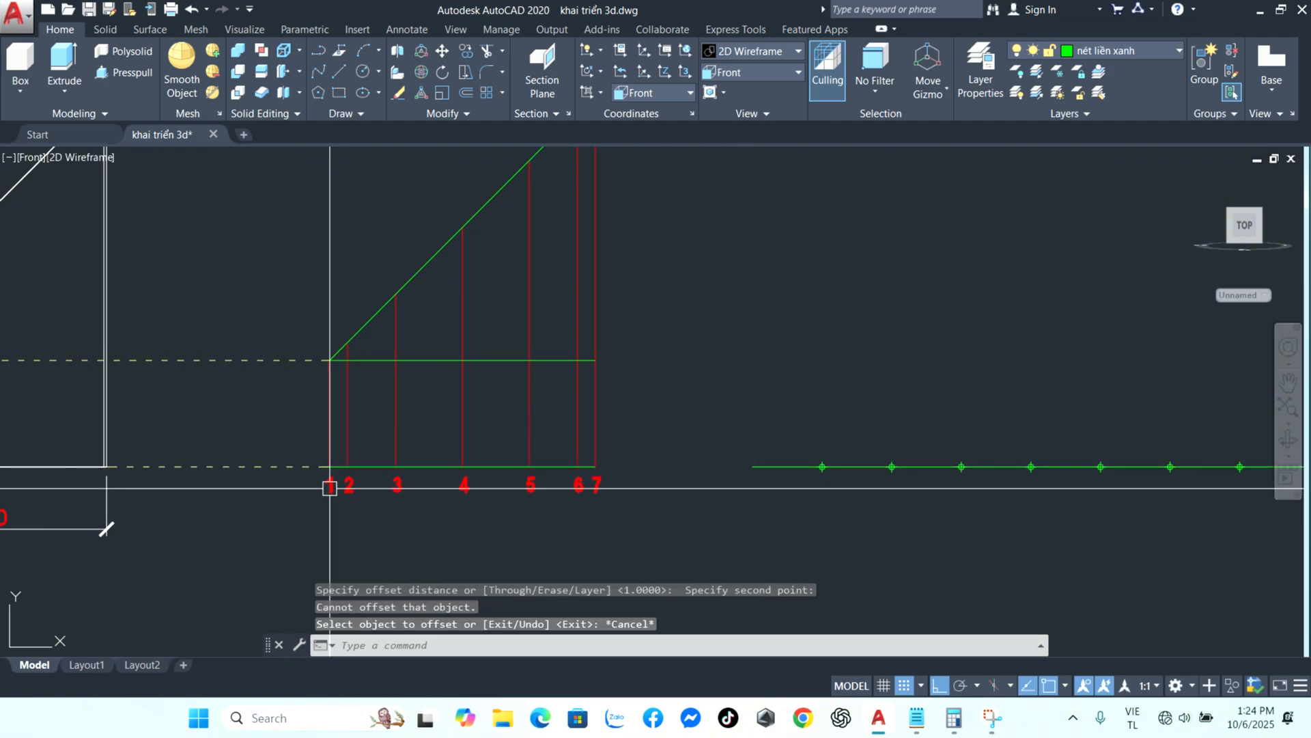
# - Copy label 1 to the left end of the 1570 mm line and label 2 to its first division point, using the profile's base points as reference
pyautogui.write('ct o')
pyautogui.press('space')
pyautogui.click(330, 467)
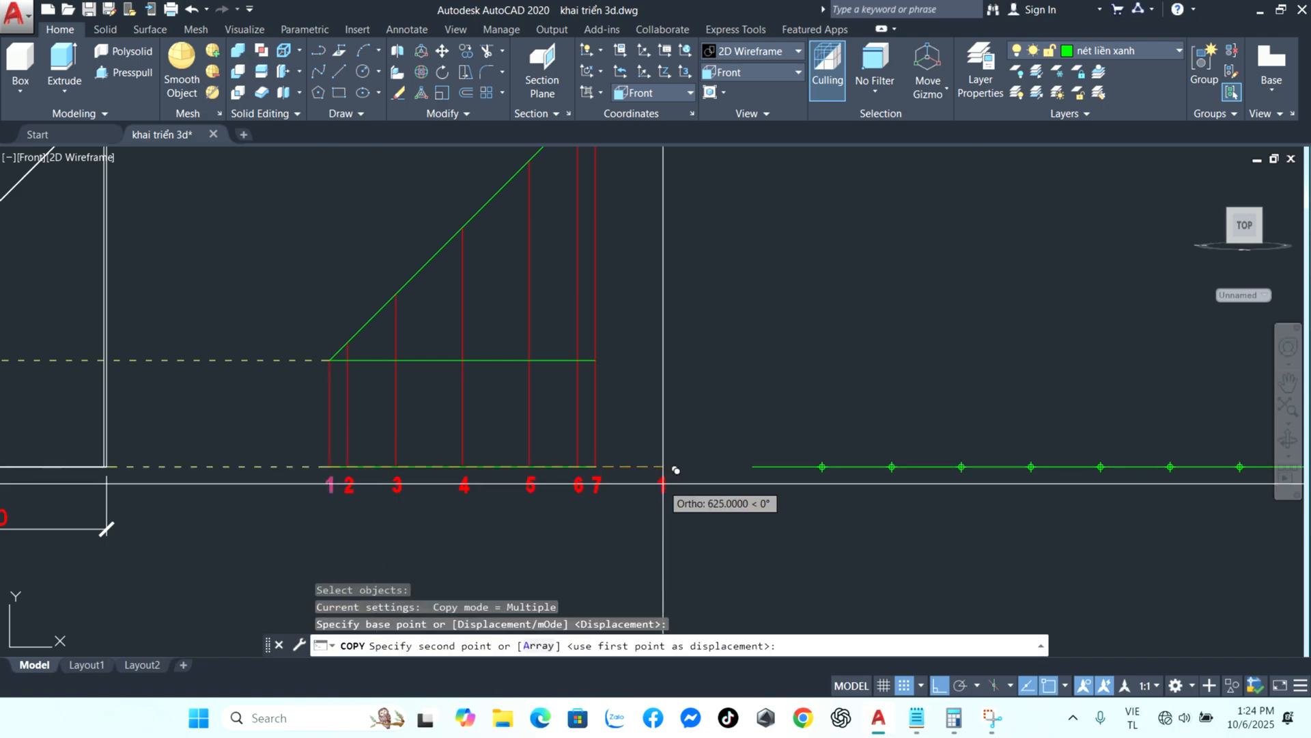
pyautogui.click(753, 467)
pyautogui.press('Return')
pyautogui.press('space')
pyautogui.click(349, 486)
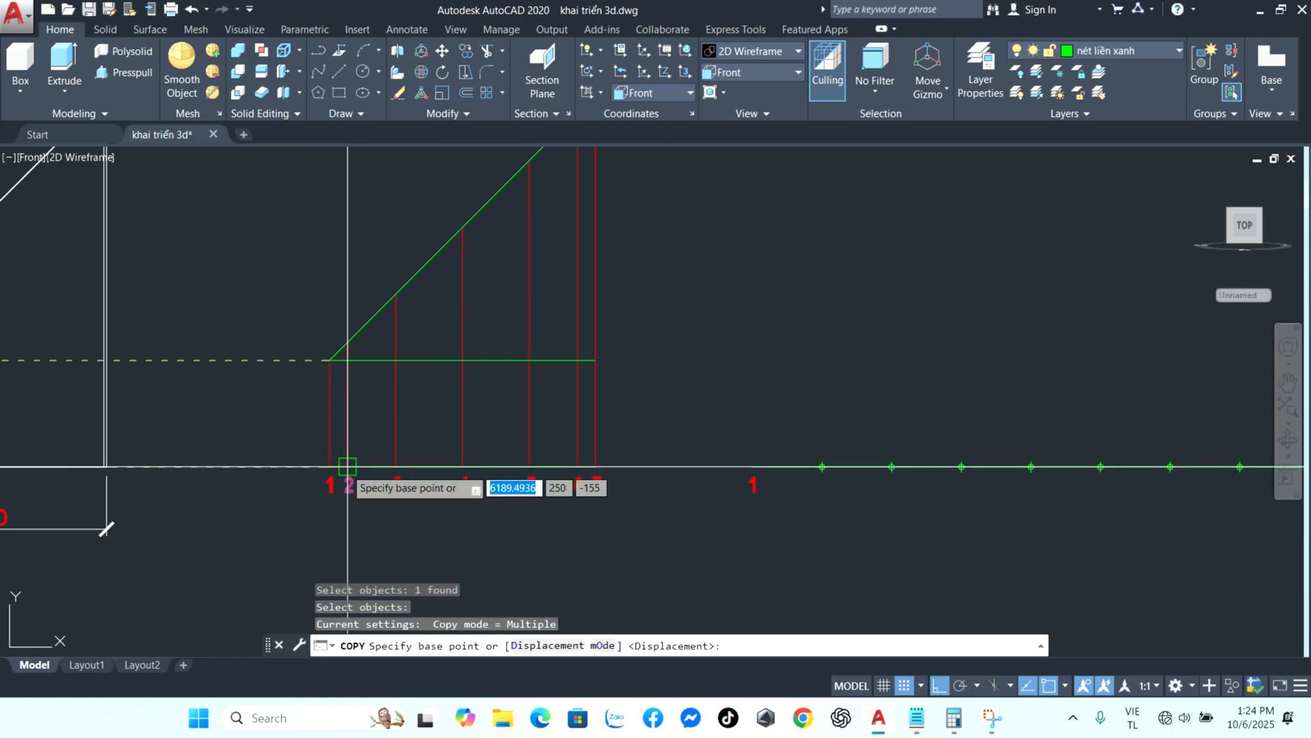
pyautogui.click(823, 467)
pyautogui.press('Return')
# - Copy labels 3 and 4 from their vertical lines' base points to the second and third division points of the 1570 mm line
pyautogui.press('space')
pyautogui.click(395, 485)
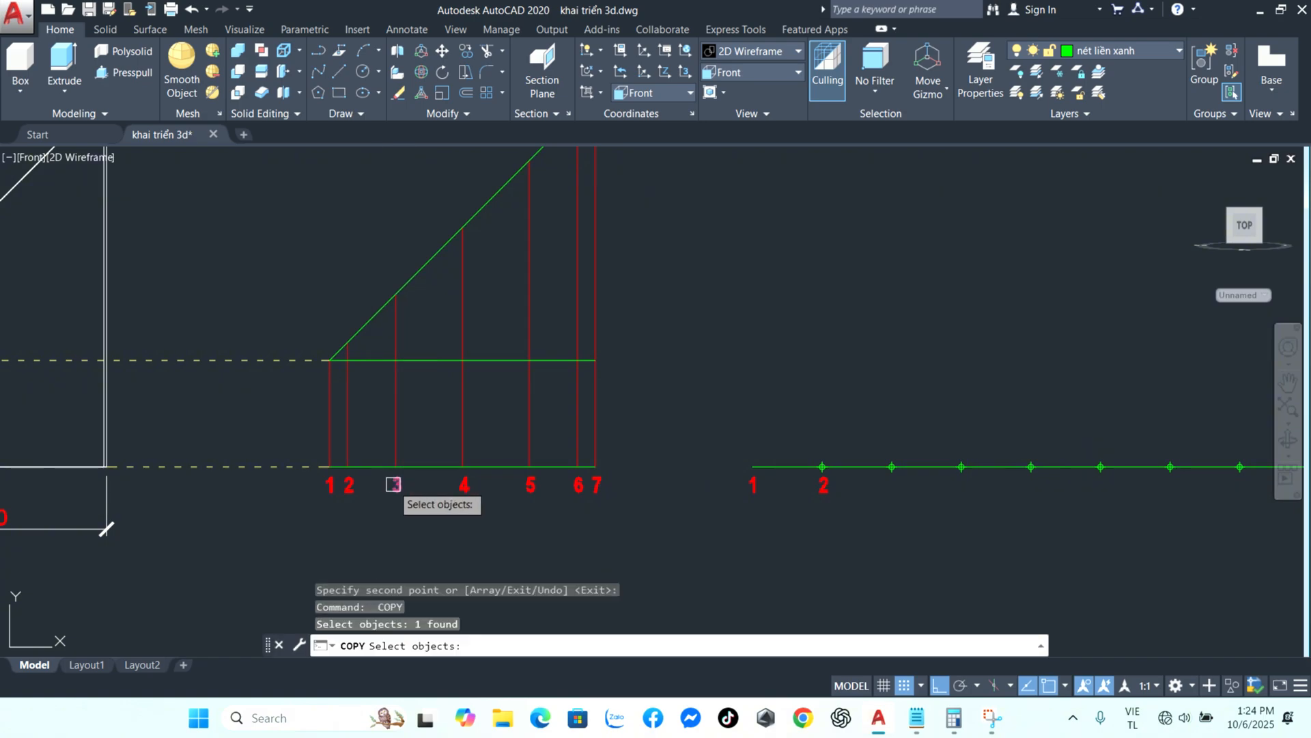
pyautogui.click(396, 466)
pyautogui.click(892, 467)
pyautogui.press('Return')
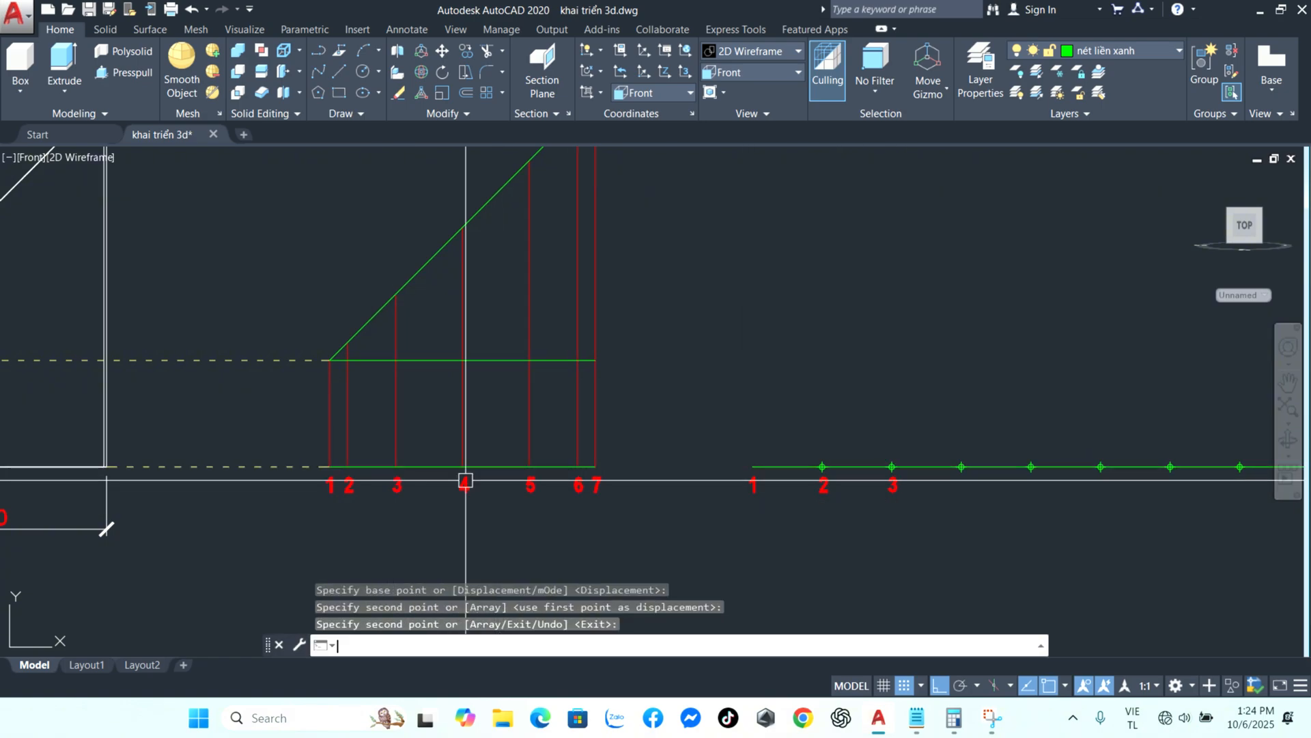
pyautogui.press('space')
pyautogui.click(463, 484)
pyautogui.click(463, 467)
pyautogui.click(962, 467)
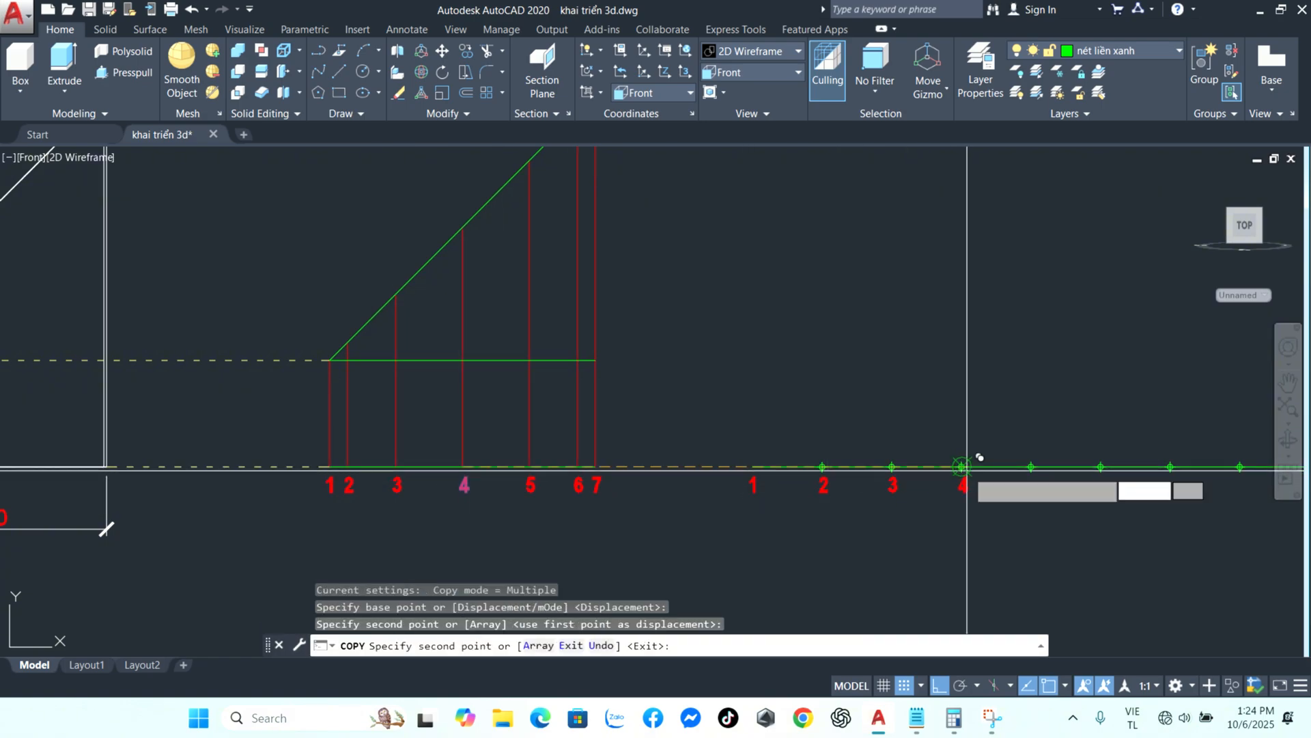
pyautogui.press('Return')
# - Copy labels 5 and 6 from their vertical lines' base points to the fourth and fifth division points of the 1570 mm line
pyautogui.press('space')
pyautogui.click(528, 472)
pyautogui.click(529, 468)
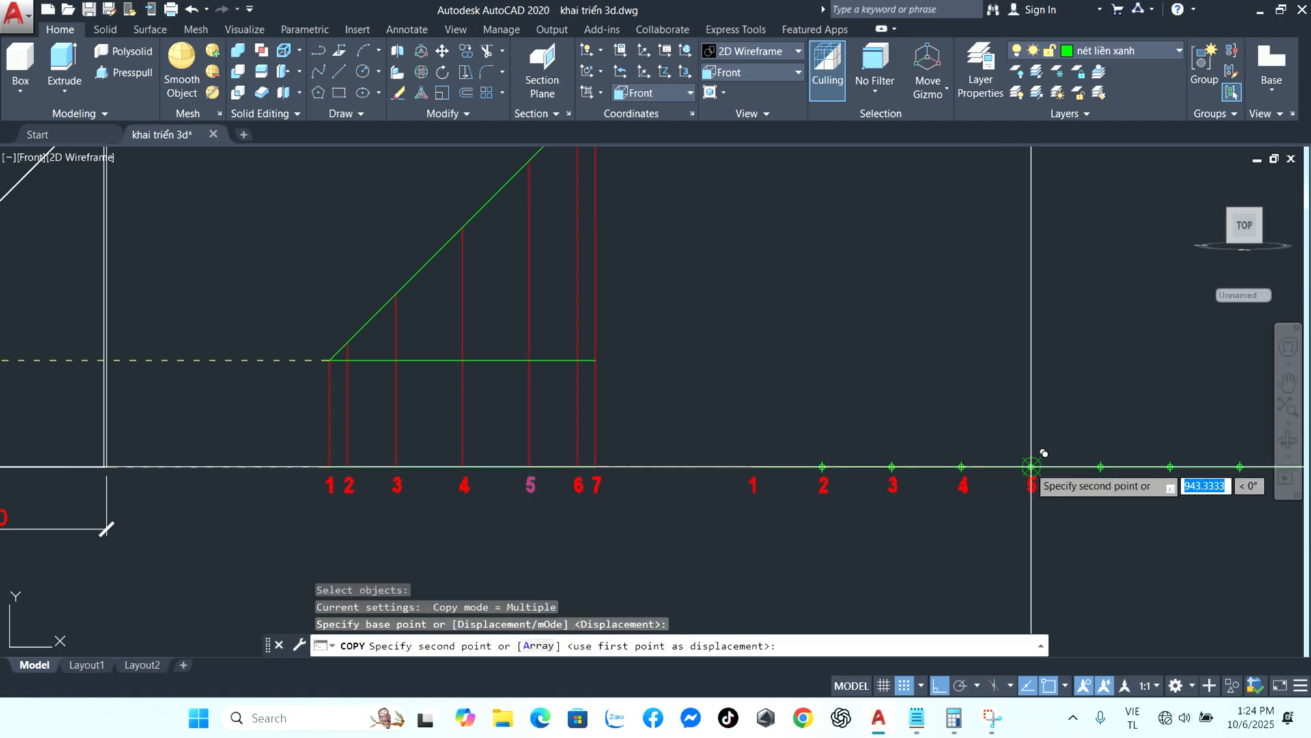
pyautogui.click(1031, 467)
pyautogui.press('Return')
pyautogui.press('space')
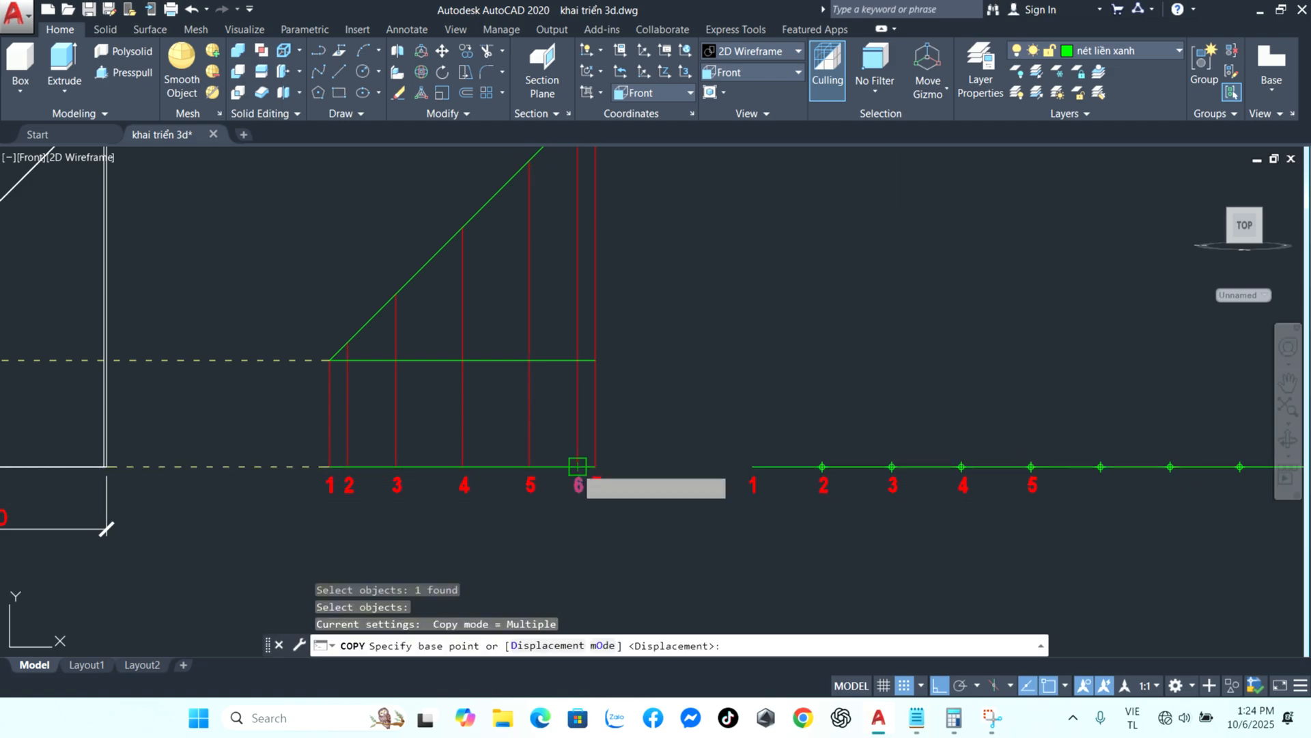
pyautogui.click(577, 467)
pyautogui.click(1101, 467)
pyautogui.press('Return')
# - Copy label 7 from the seventh vertical line's base point to the sixth division point of the 1570 mm line
pyautogui.click(596, 484)
pyautogui.press('space')
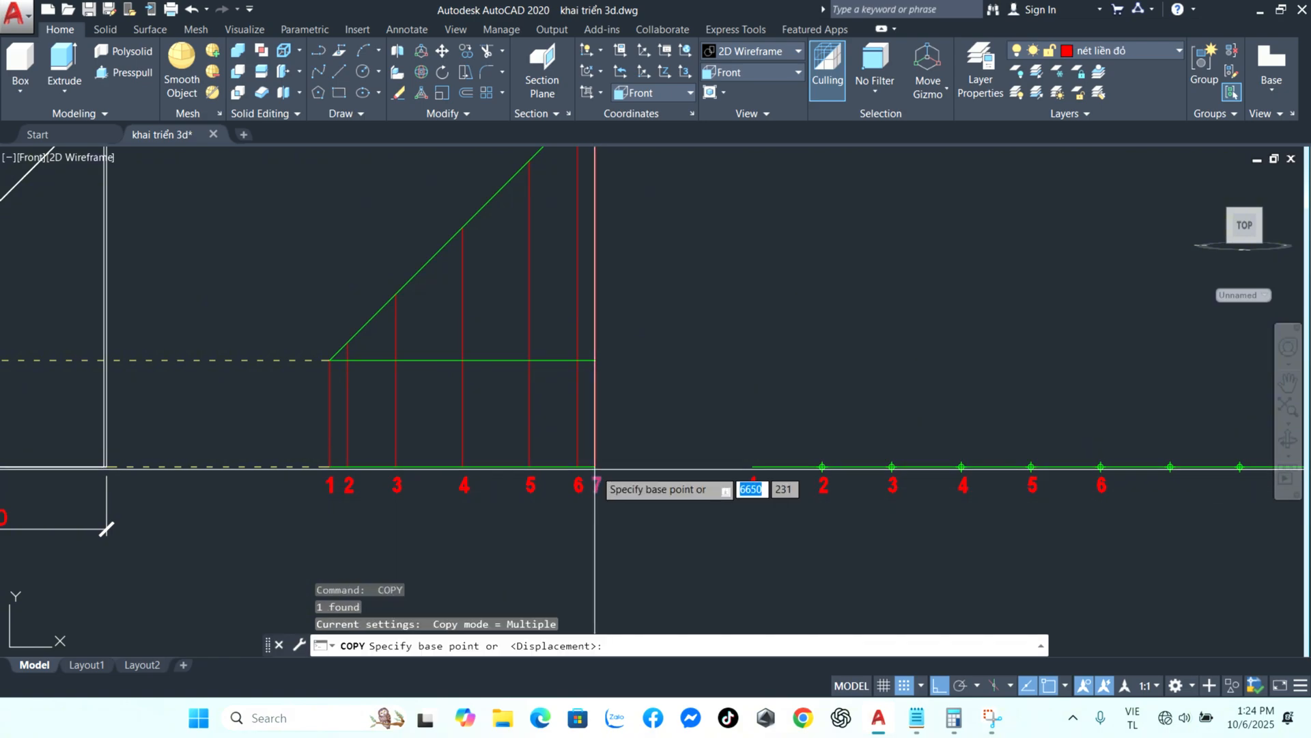
pyautogui.click(595, 468)
pyautogui.click(1171, 467)
pyautogui.press('Return')
# - Mirror labels 1 to 6 about a vertical axis through division point 7 of the 1570 mm line, keeping the originals
pyautogui.moveTo(1130, 482)
pyautogui.mouseDown(button='middle')
pyautogui.moveTo(931, 483)
pyautogui.moveTo(648, 449)
pyautogui.mouseUp(button='middle')
pyautogui.click(649, 449)
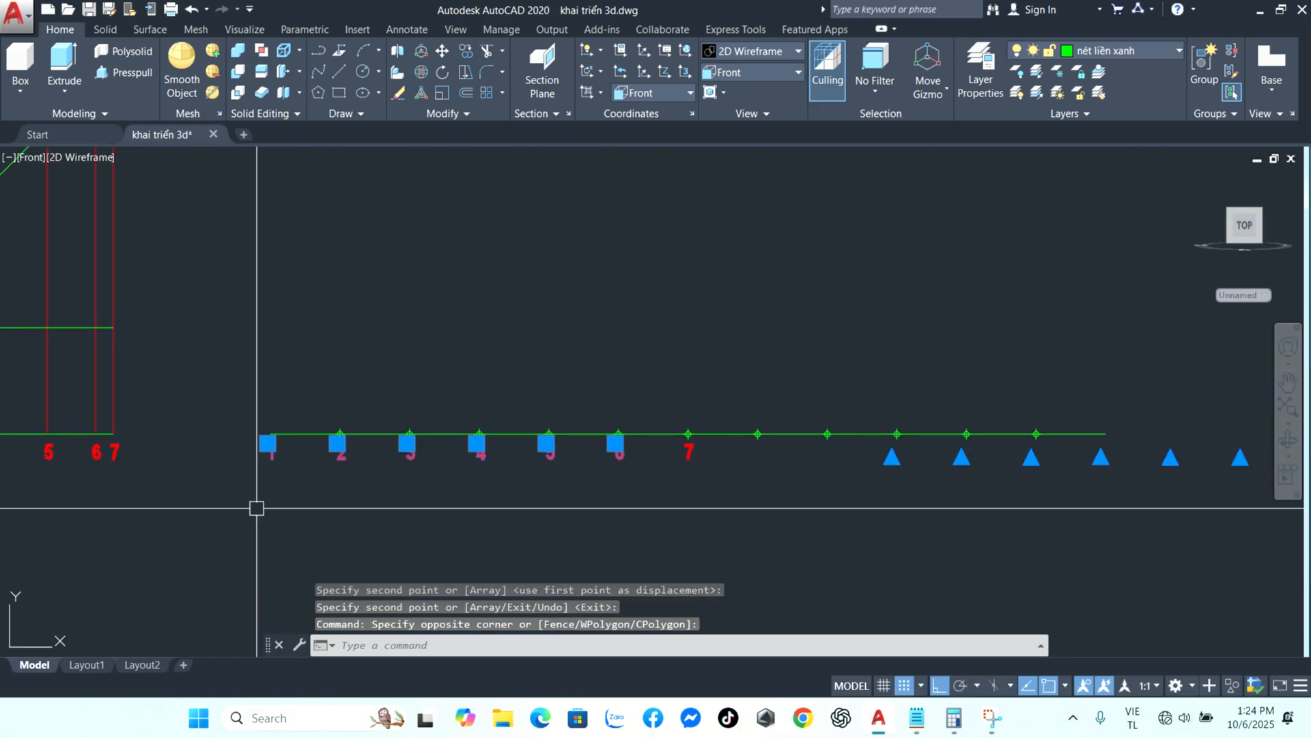
pyautogui.click(337, 506)
pyautogui.write('mi')
pyautogui.press('Return')
pyautogui.click(688, 434)
pyautogui.click(686, 351)
pyautogui.press('Return')
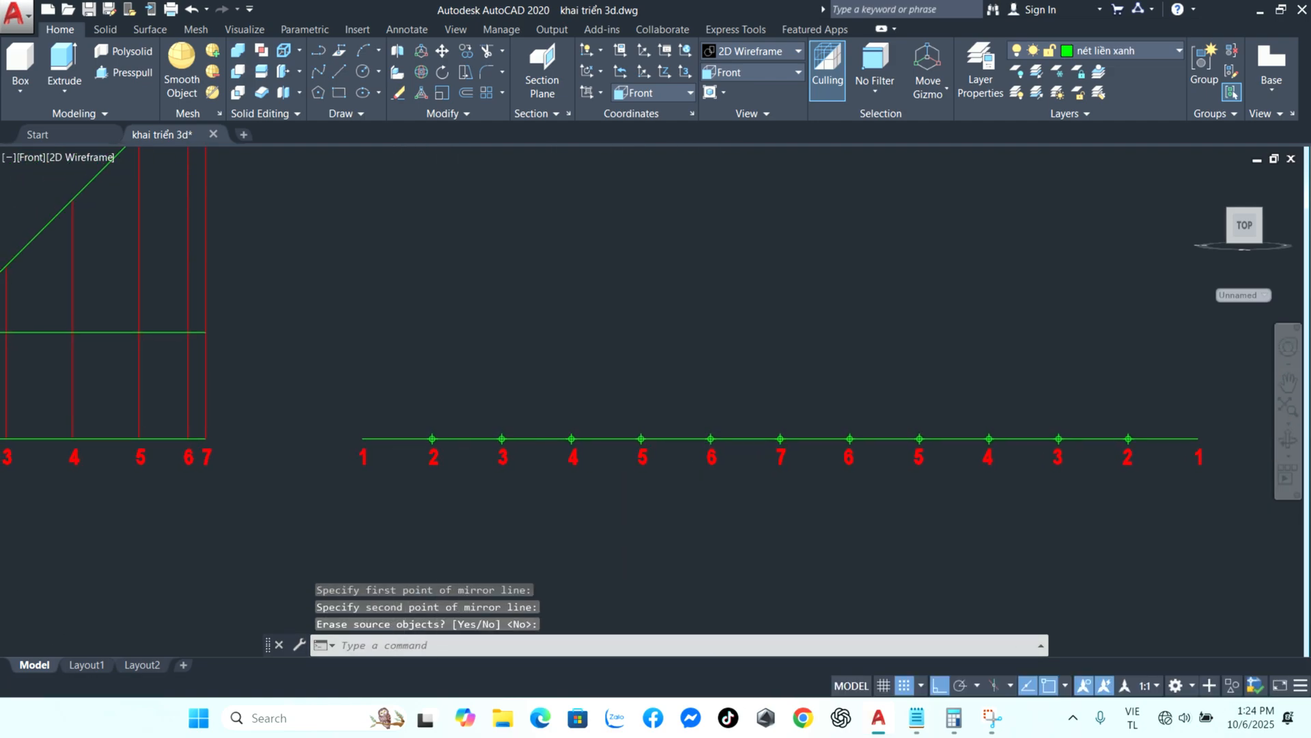
# - Copy the profile's vertical line 1 from its base point to both ends of the 1570 mm line labelled 1
pyautogui.scroll(-3, 310, 520)
pyautogui.moveTo(310, 521); pyautogui.dragTo(513, 522, button='middle')
pyautogui.scroll(3, 435, 518)
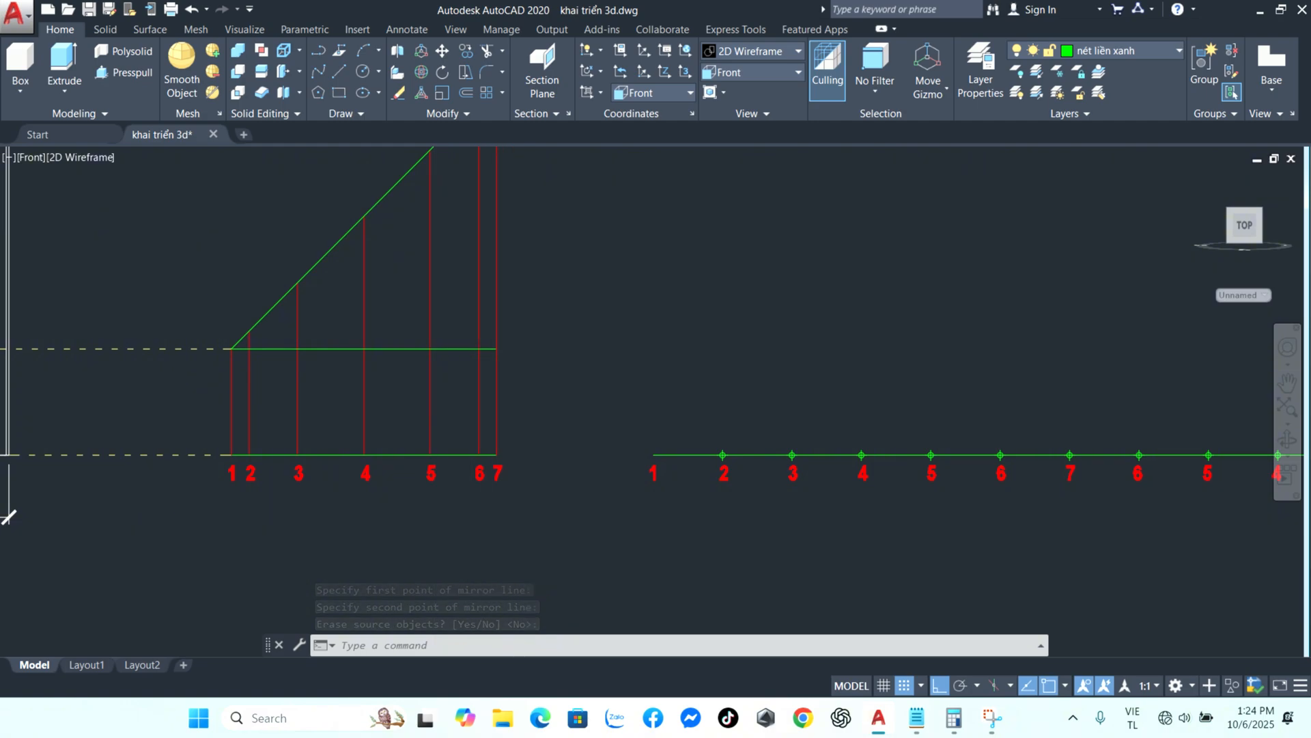
pyautogui.scroll(-2, 522, 530)
pyautogui.write('co')
pyautogui.press('Return')
pyautogui.scroll(2, 374, 457)
pyautogui.click(384, 478)
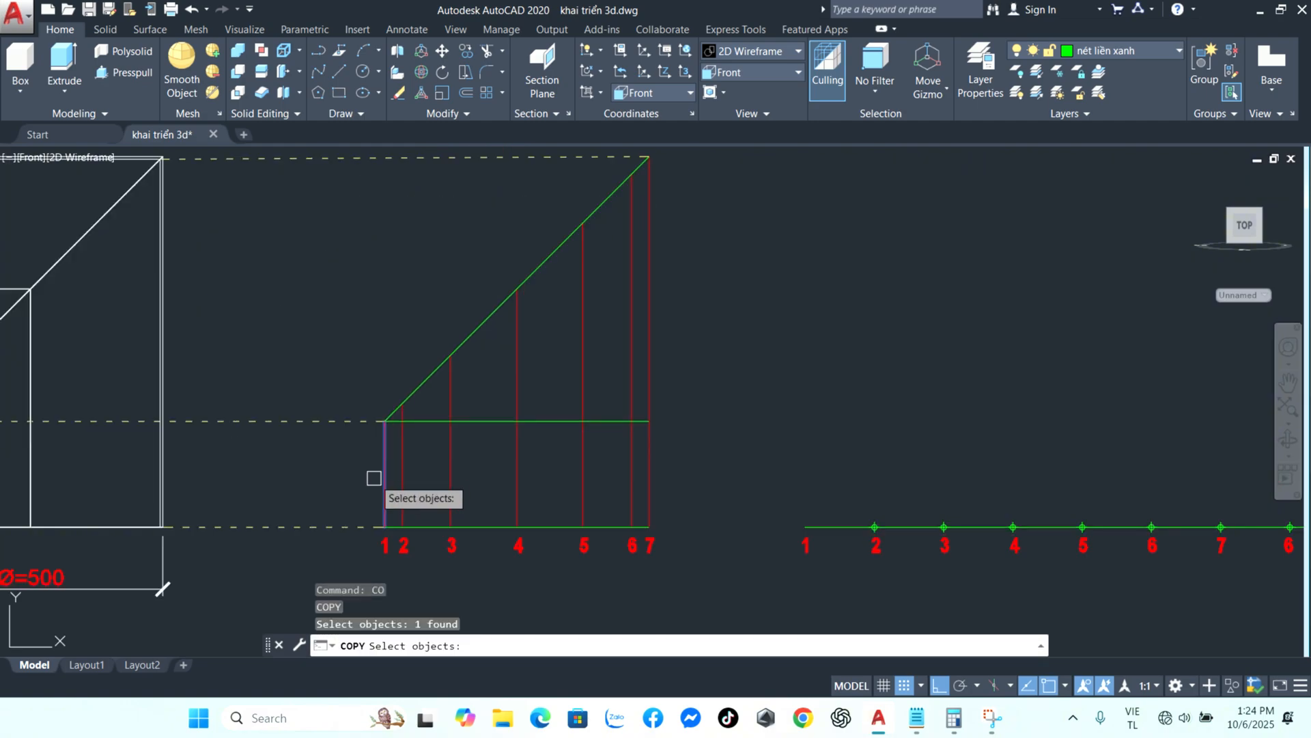
pyautogui.press('Return')
pyautogui.click(384, 527)
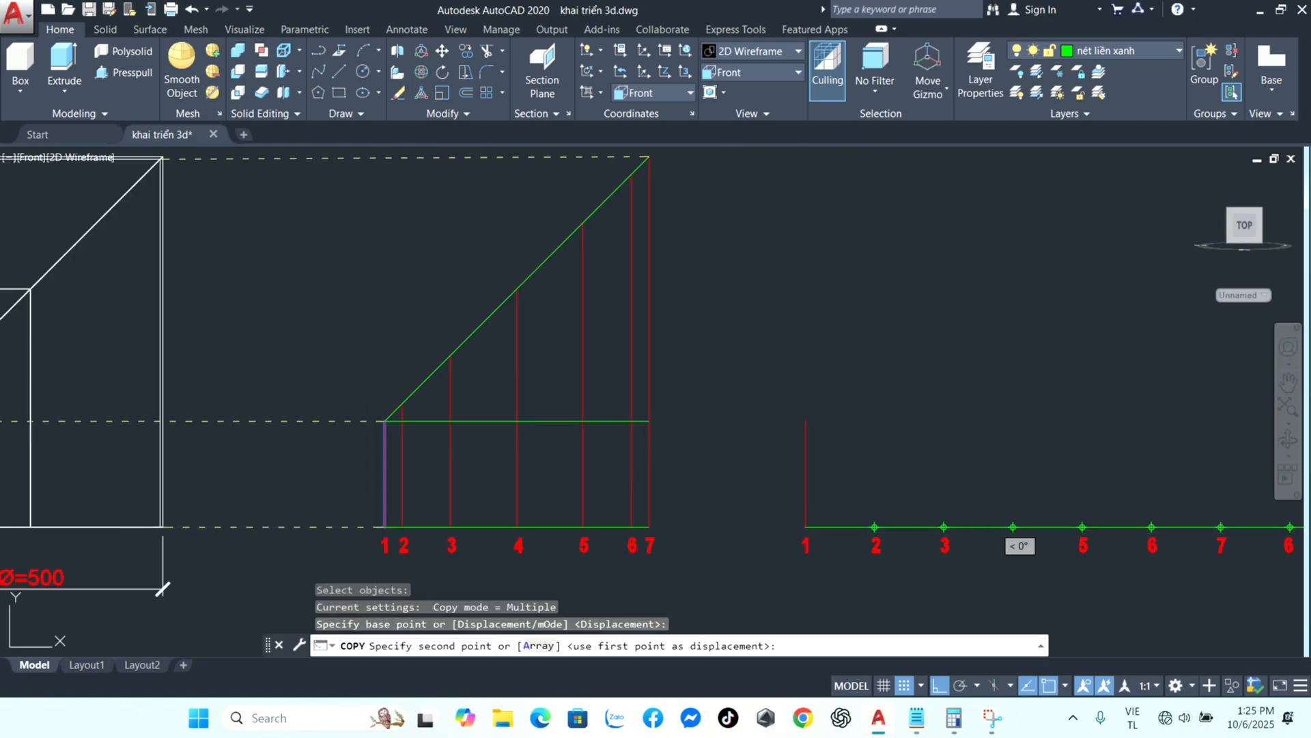
pyautogui.click(806, 527)
pyautogui.moveTo(871, 552); pyautogui.dragTo(549, 511, button='middle')
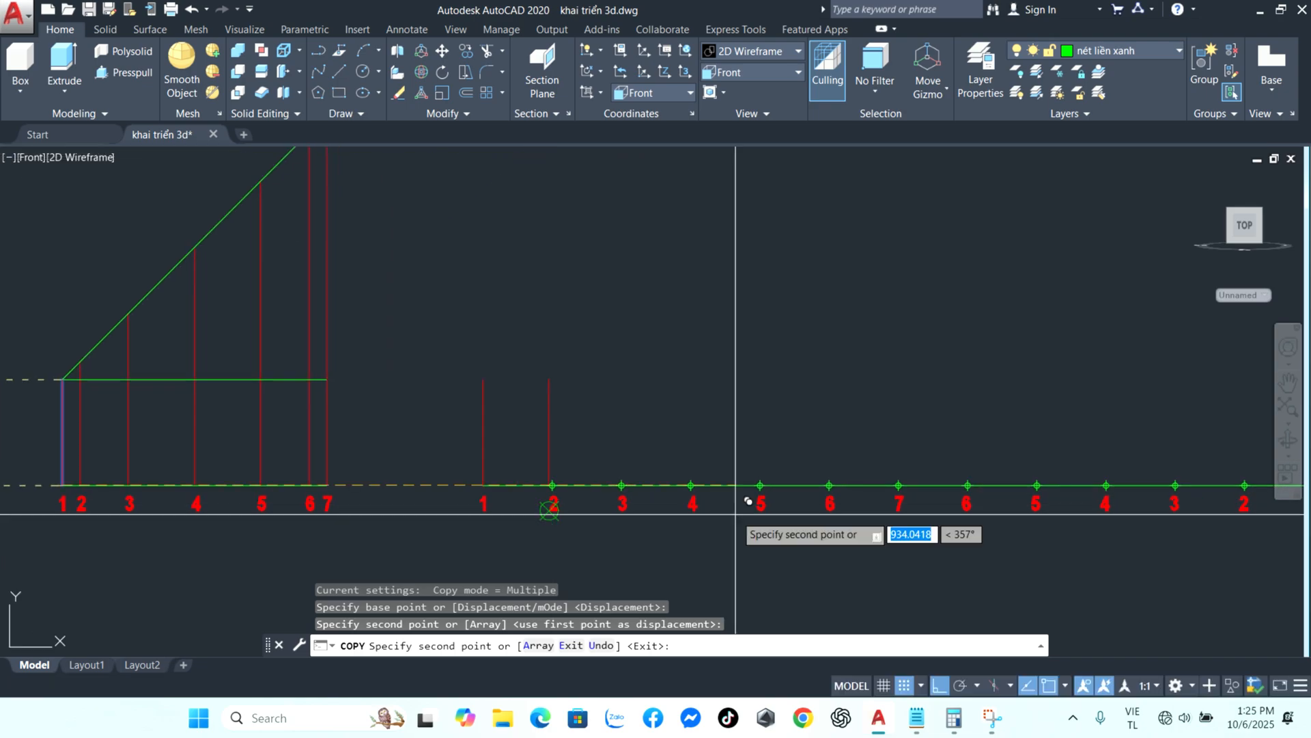
pyautogui.click(1149, 478)
pyautogui.press('Return')
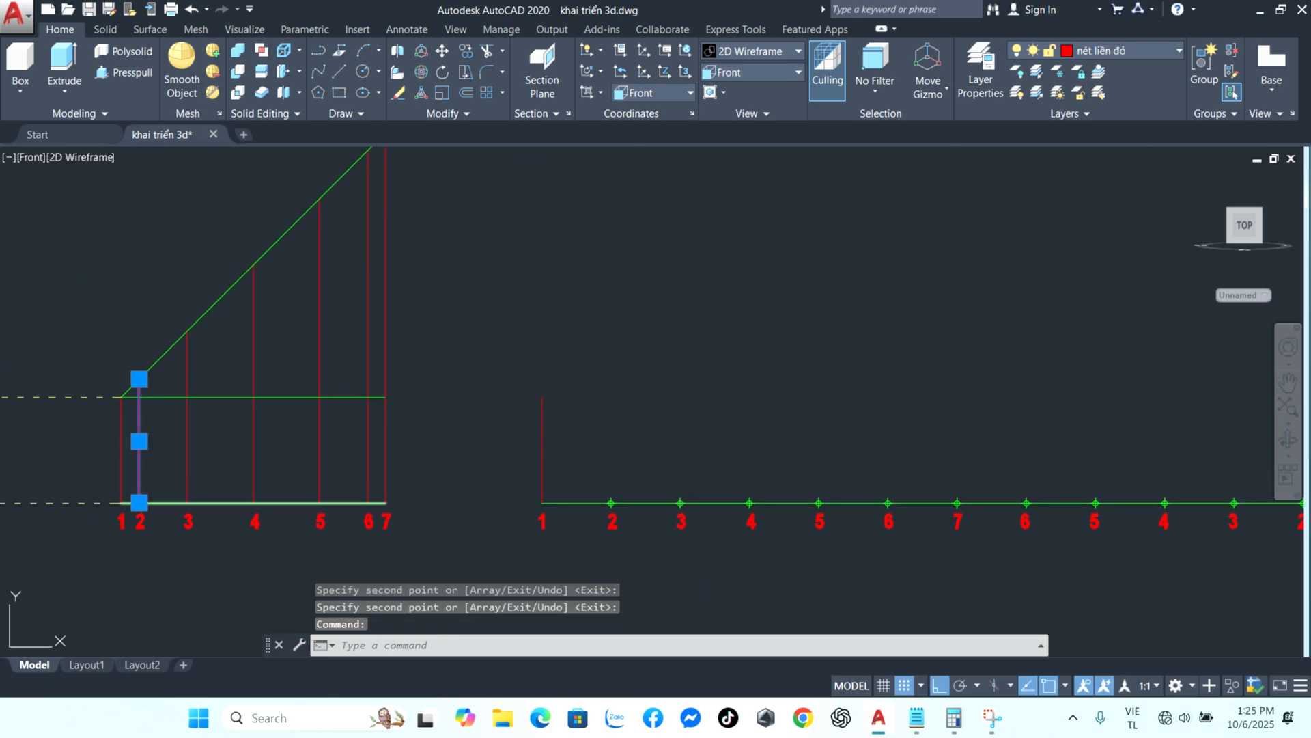
# - Copy the profile's vertical line 2 from its base point to both points labelled 2 on the 1570 mm line
pyautogui.write('co')
pyautogui.press('Return')
pyautogui.click(138, 503)
pyautogui.click(611, 503)
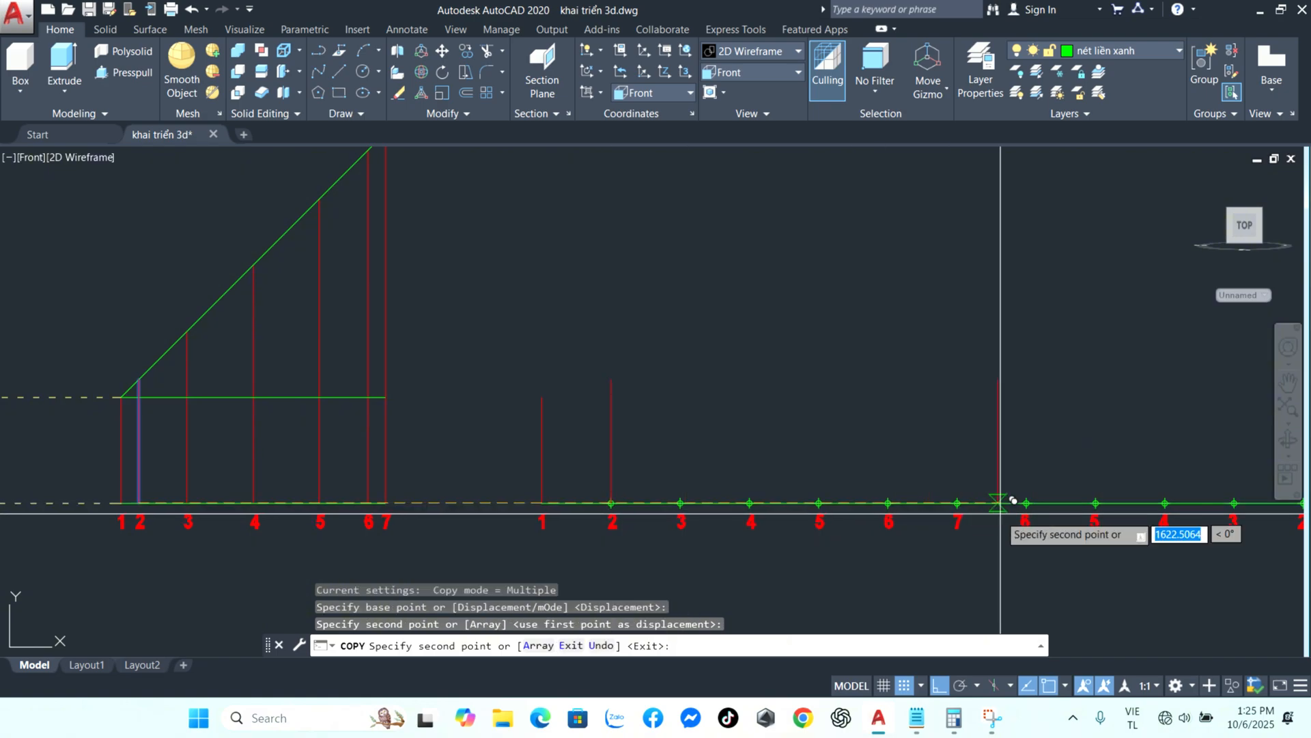
pyautogui.click(1134, 504)
pyautogui.press('space')
# - Copy the profile's vertical line 3 from its base point to both points labelled 3 on the 1570 mm line
pyautogui.moveTo(424, 516); pyautogui.dragTo(775, 532, button='middle')
pyautogui.press('space')
pyautogui.click(373, 482)
pyautogui.press('space')
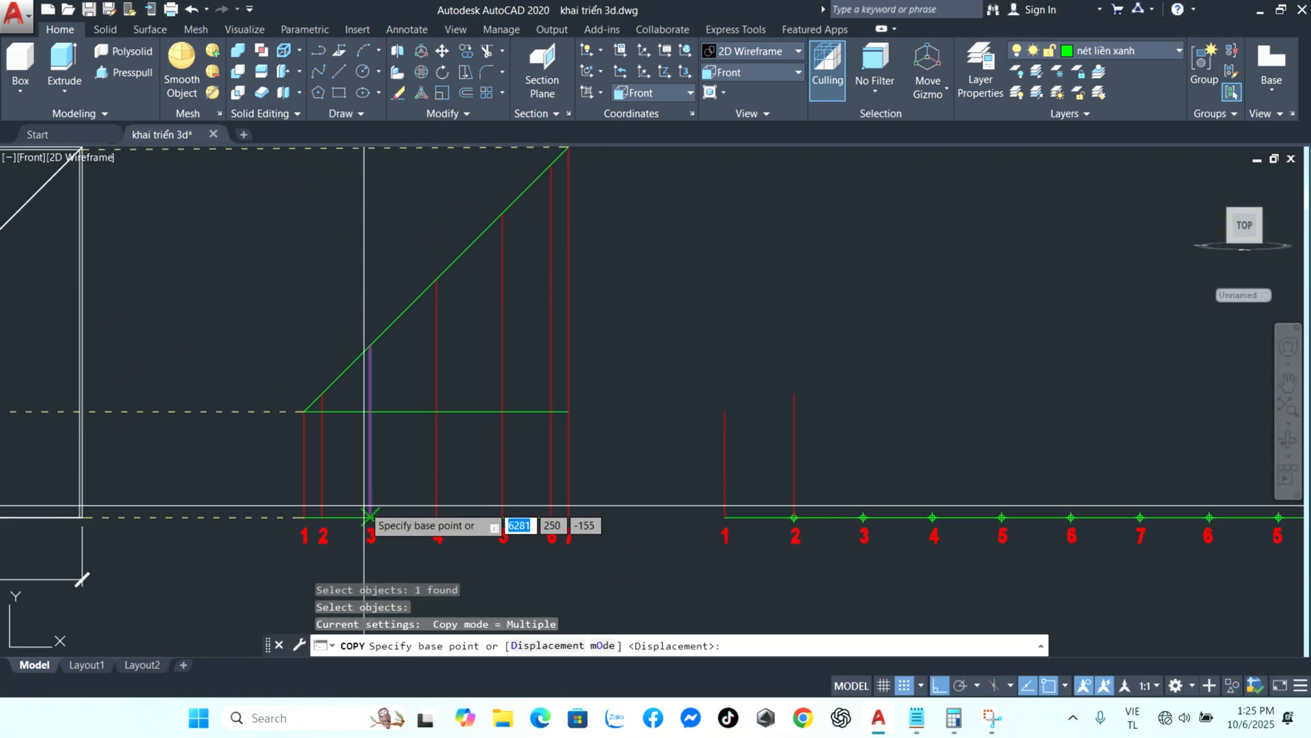
pyautogui.click(371, 517)
pyautogui.scroll(-3, 244, 501)
pyautogui.scroll(6, 553, 509)
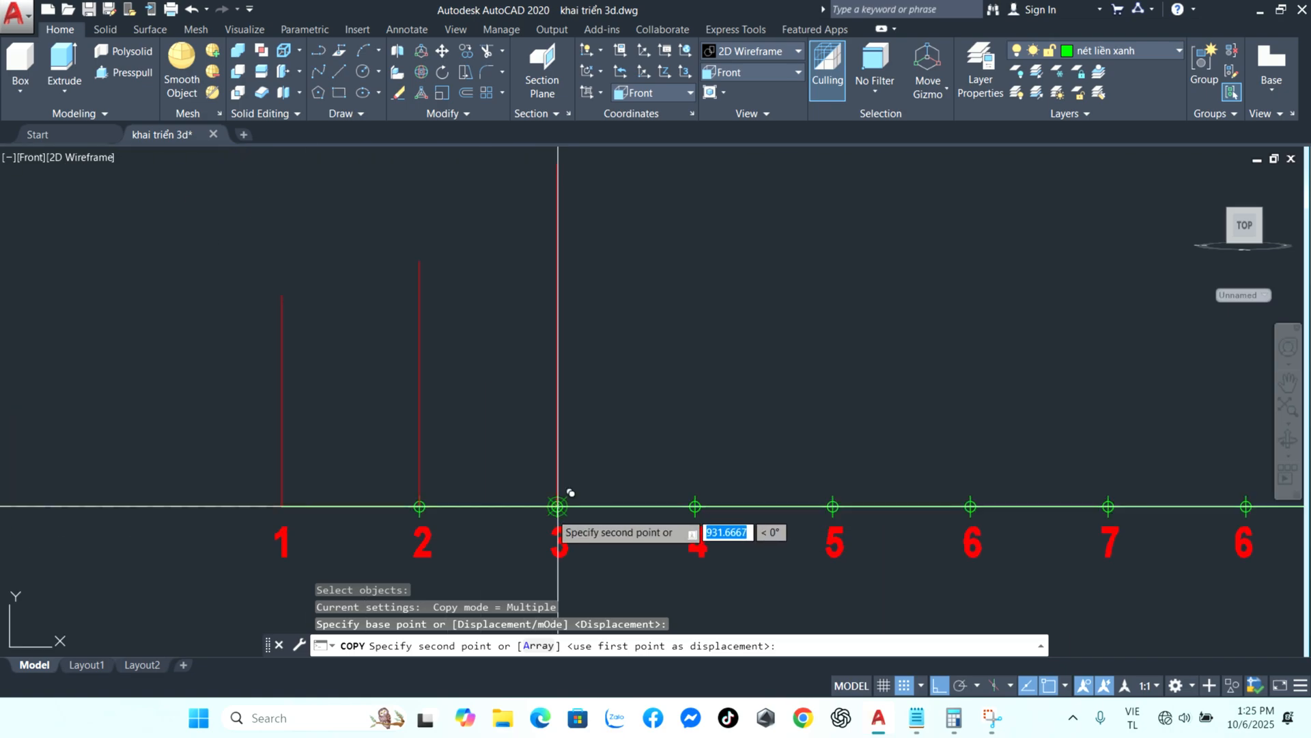
pyautogui.click(558, 507)
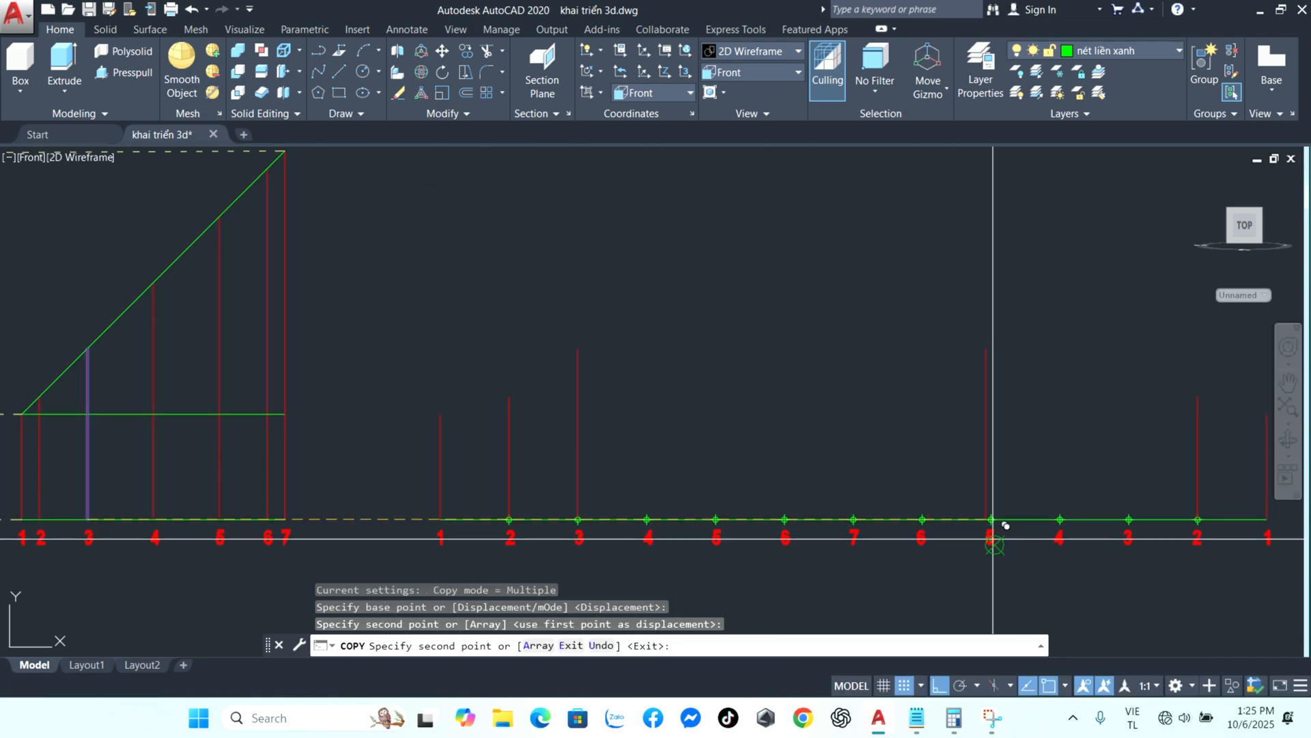
pyautogui.press('Return')
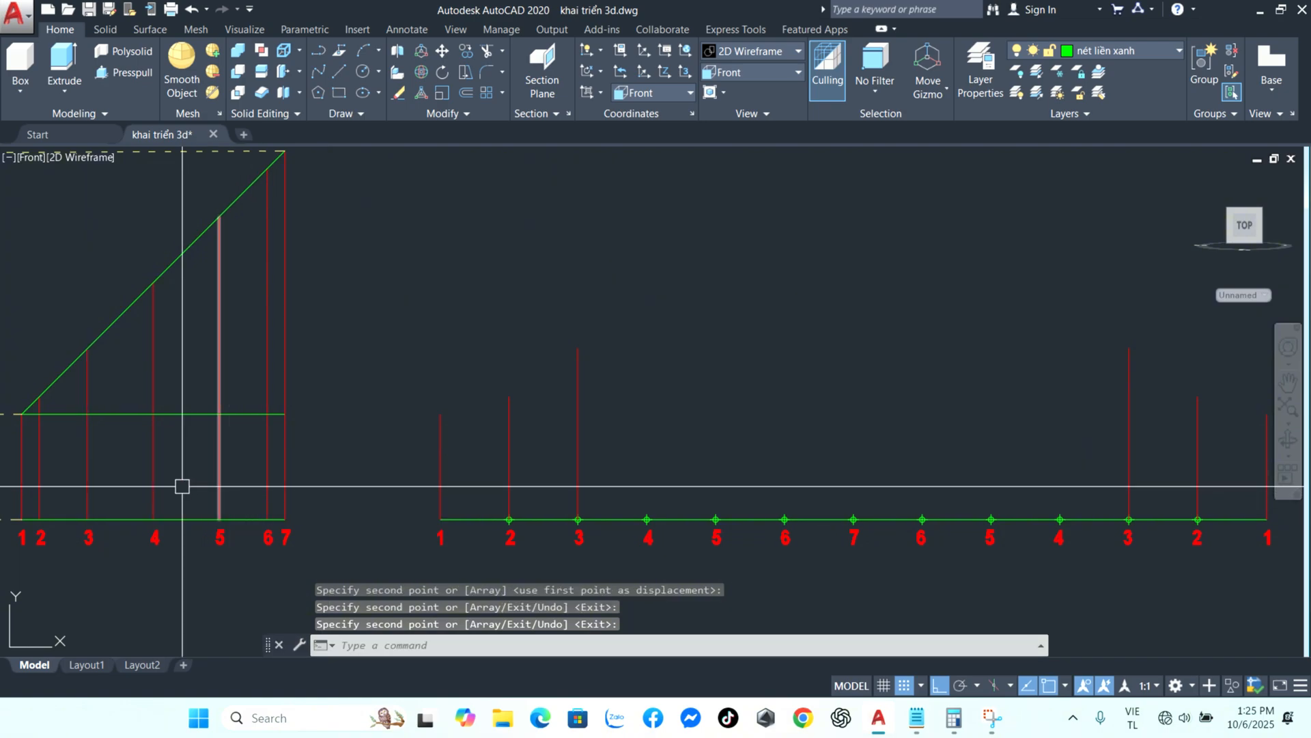
# - Copy the profile's vertical lines 4 and 5 from their base points to both matching numbered points on the 1570 mm line
pyautogui.press('Return')
pyautogui.click(155, 495)
pyautogui.click(154, 519)
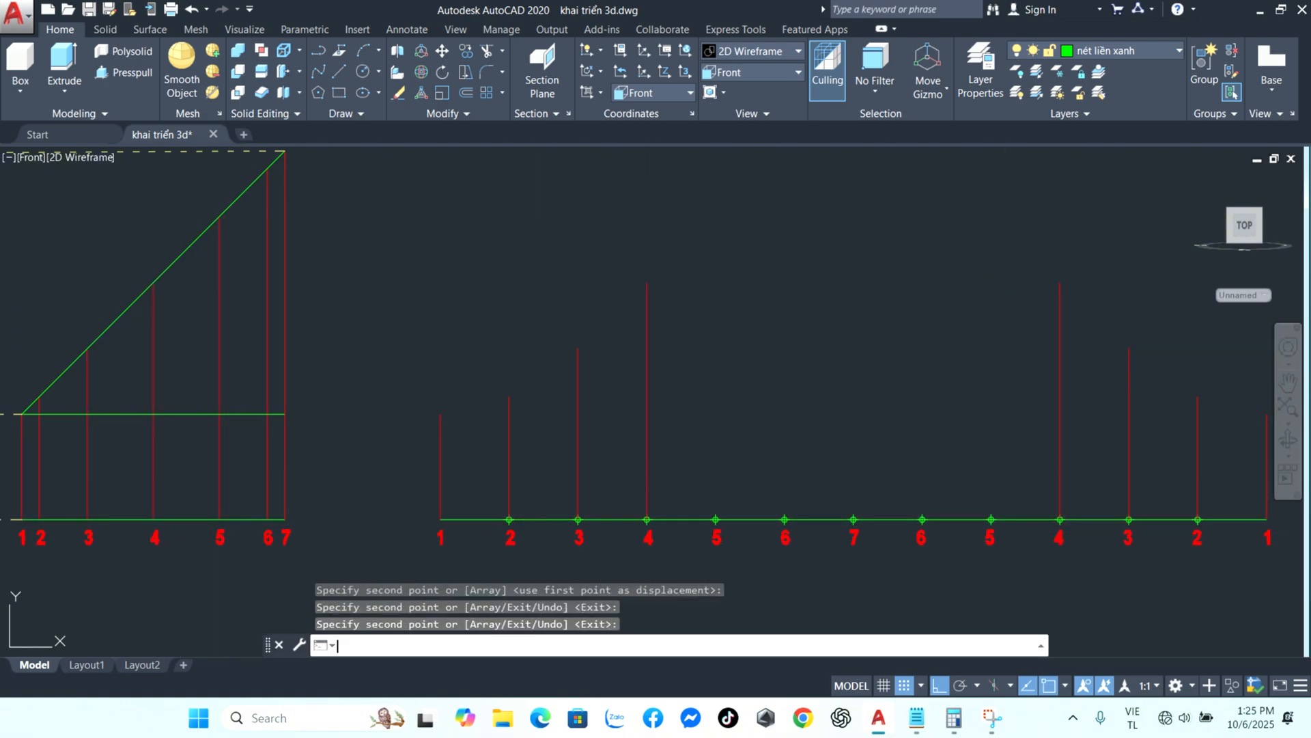
pyautogui.press('Return')
pyautogui.click(219, 513)
pyautogui.click(219, 519)
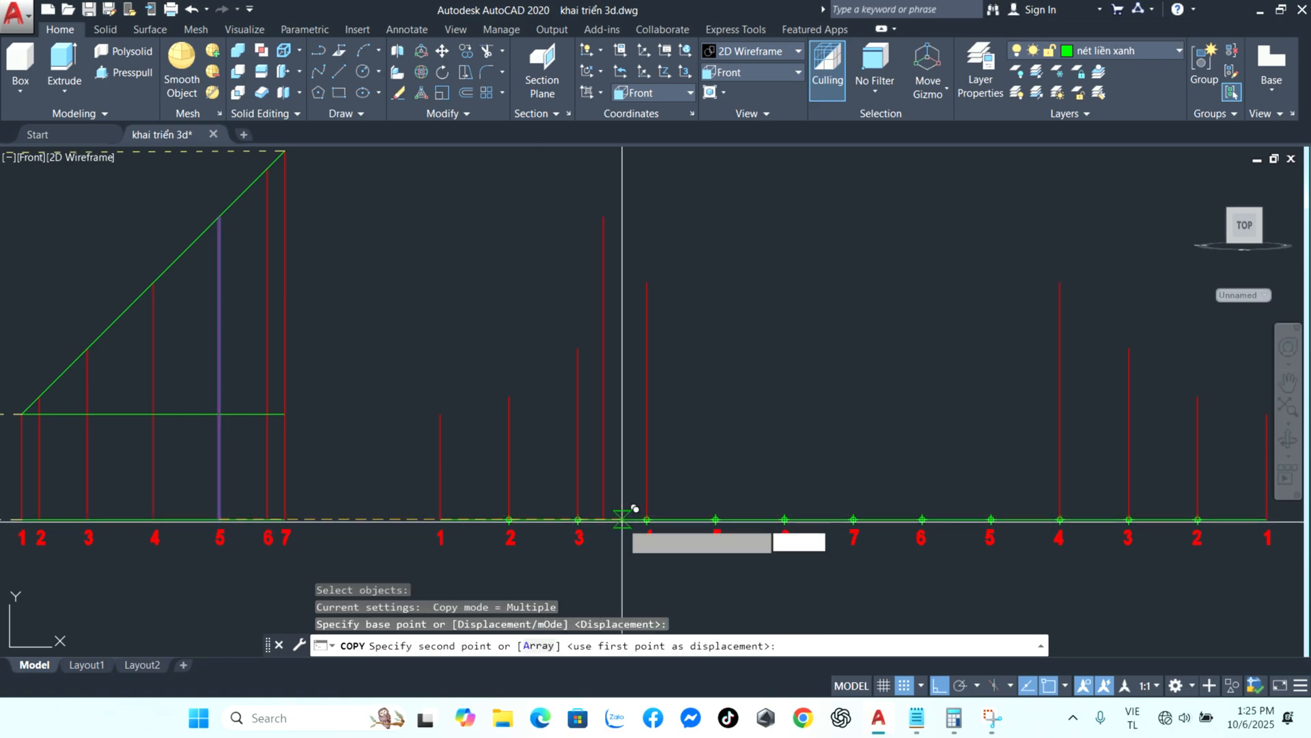
pyautogui.click(715, 519)
pyautogui.press('Return')
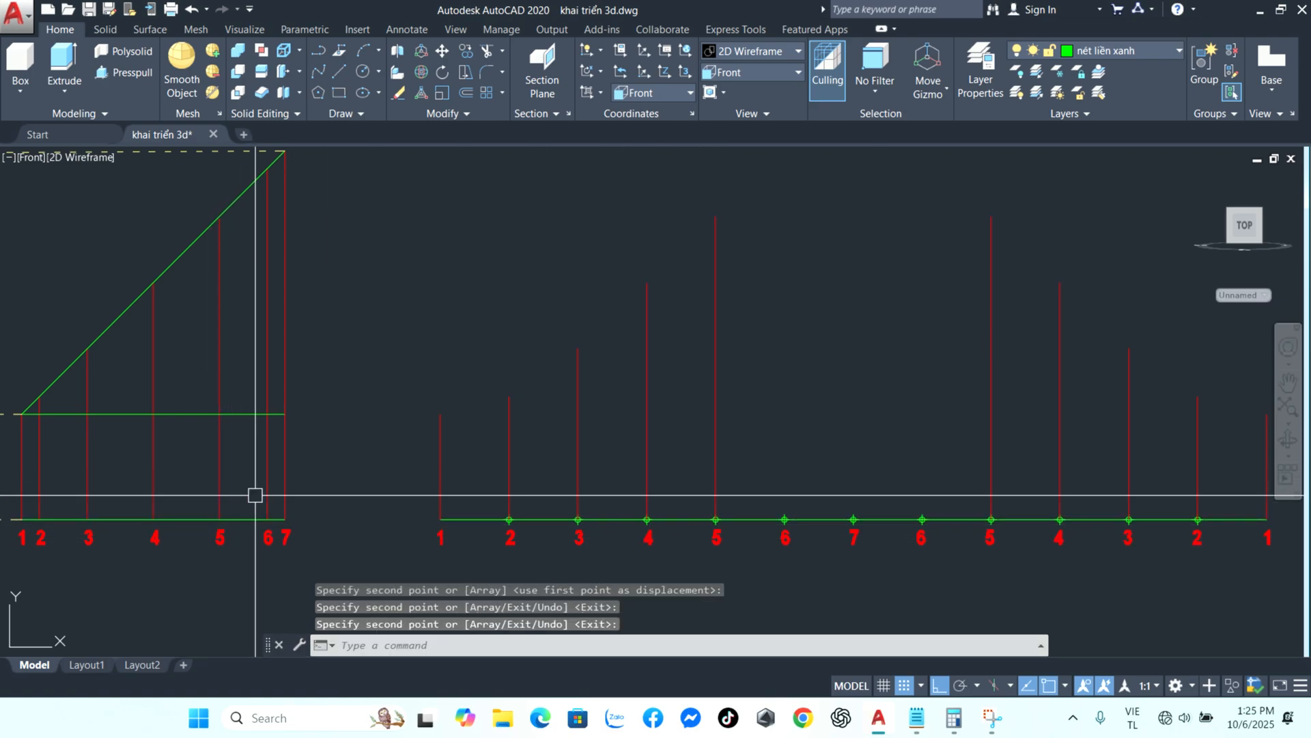
# - Copy the profile's vertical line 6 to both points labelled 6 on the 1570 mm line and vertical line 7 to point 7
pyautogui.press('Return')
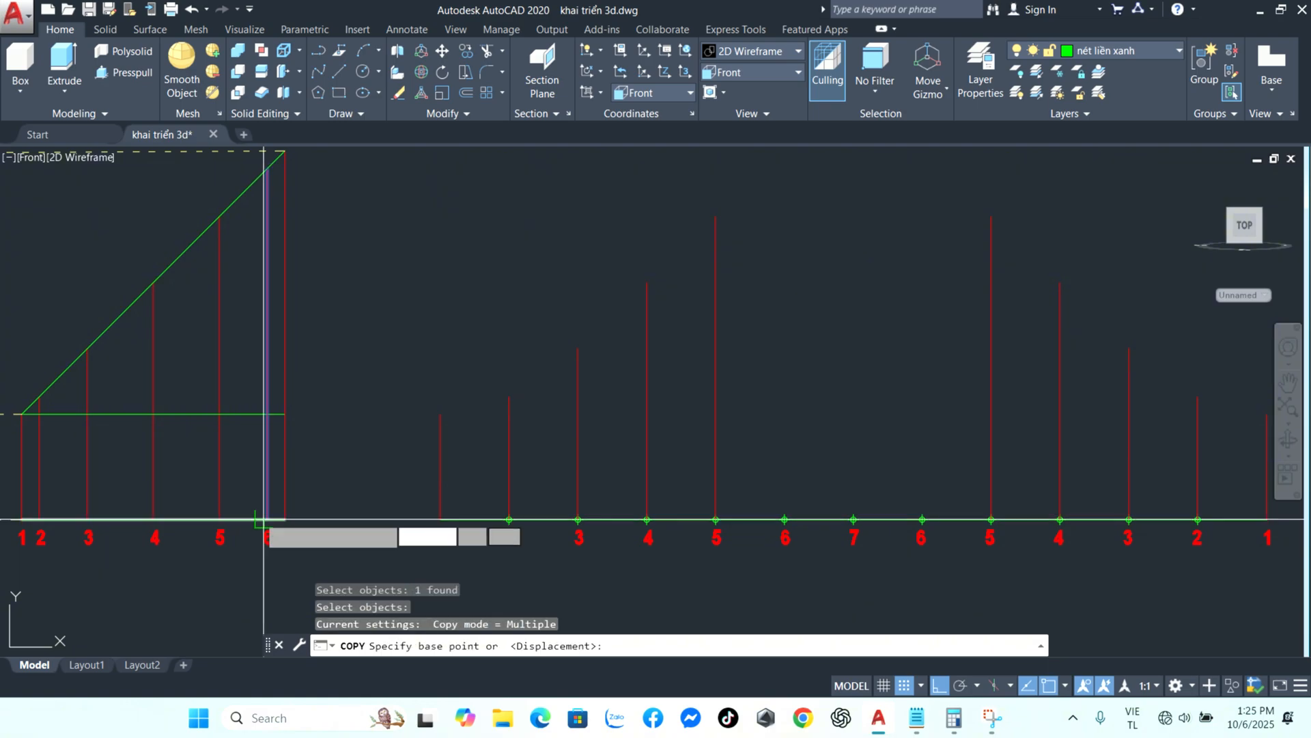
pyautogui.click(267, 517)
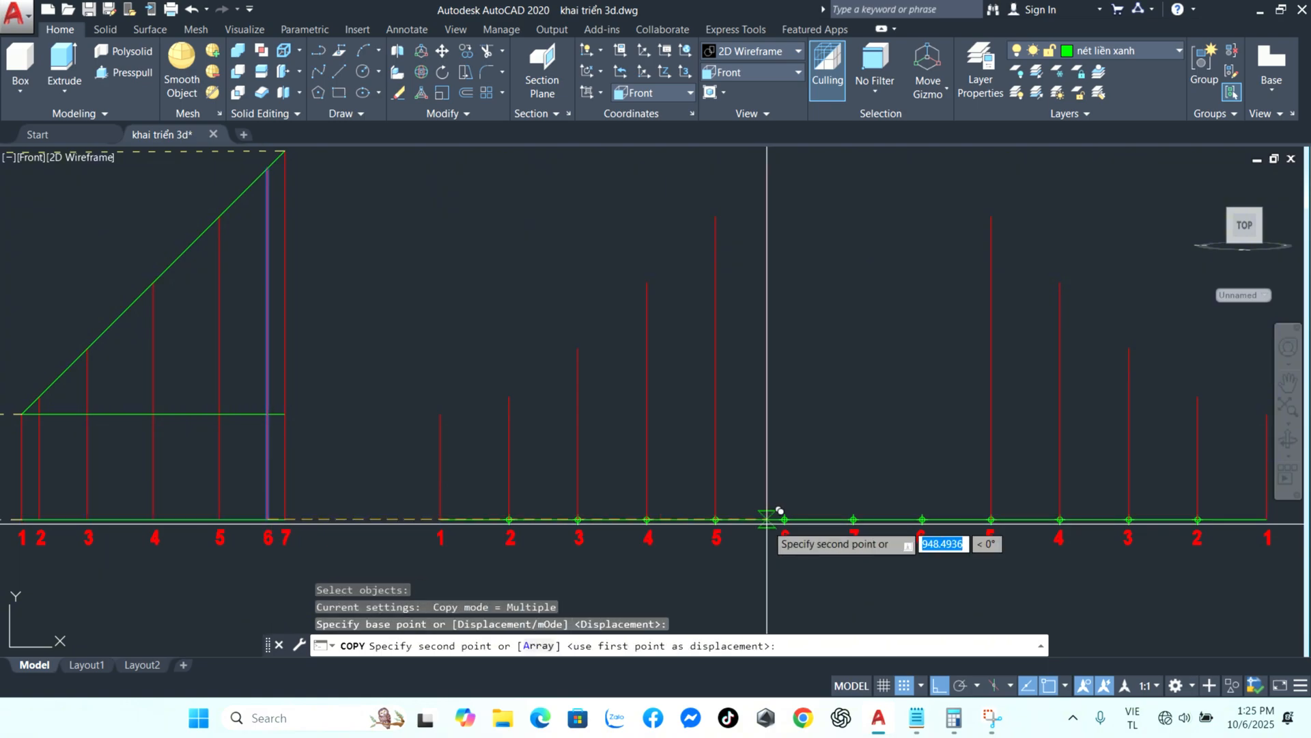
pyautogui.click(922, 518)
pyautogui.press('Return')
pyautogui.press('Return')
pyautogui.click(284, 471)
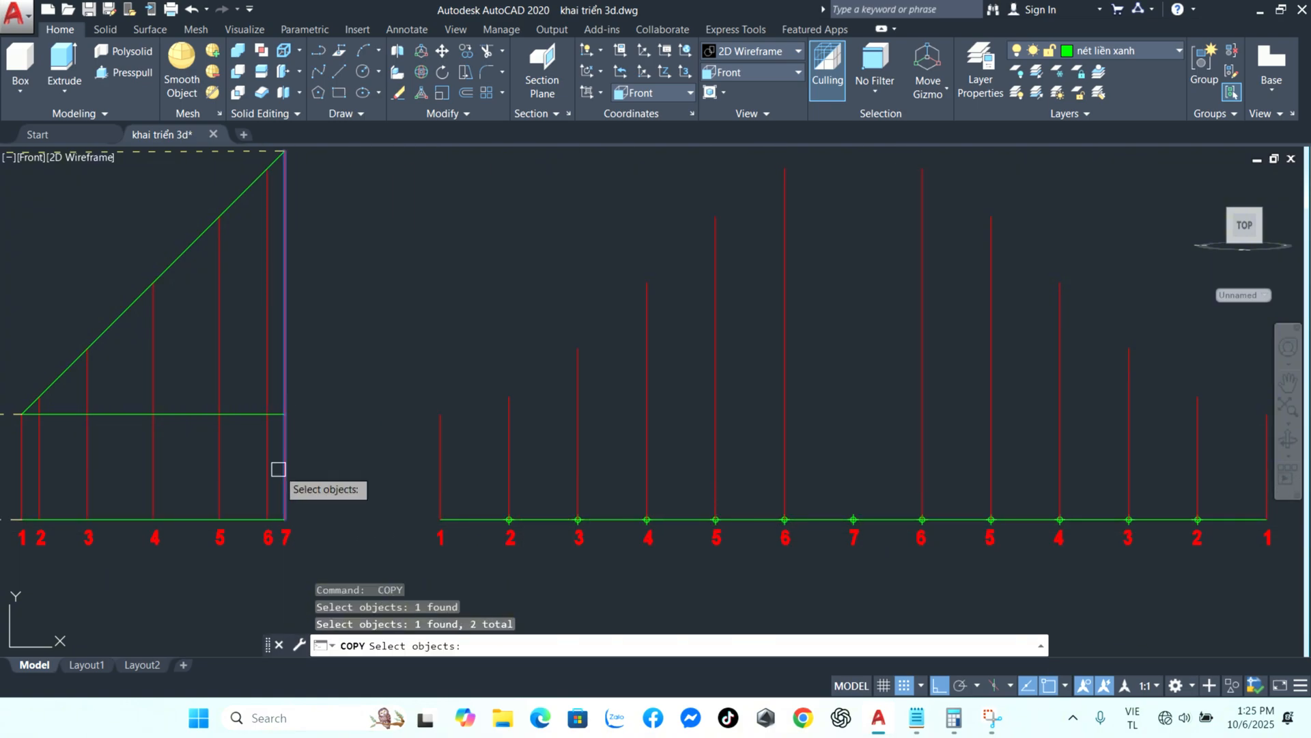
pyautogui.press('Return')
pyautogui.click(285, 518)
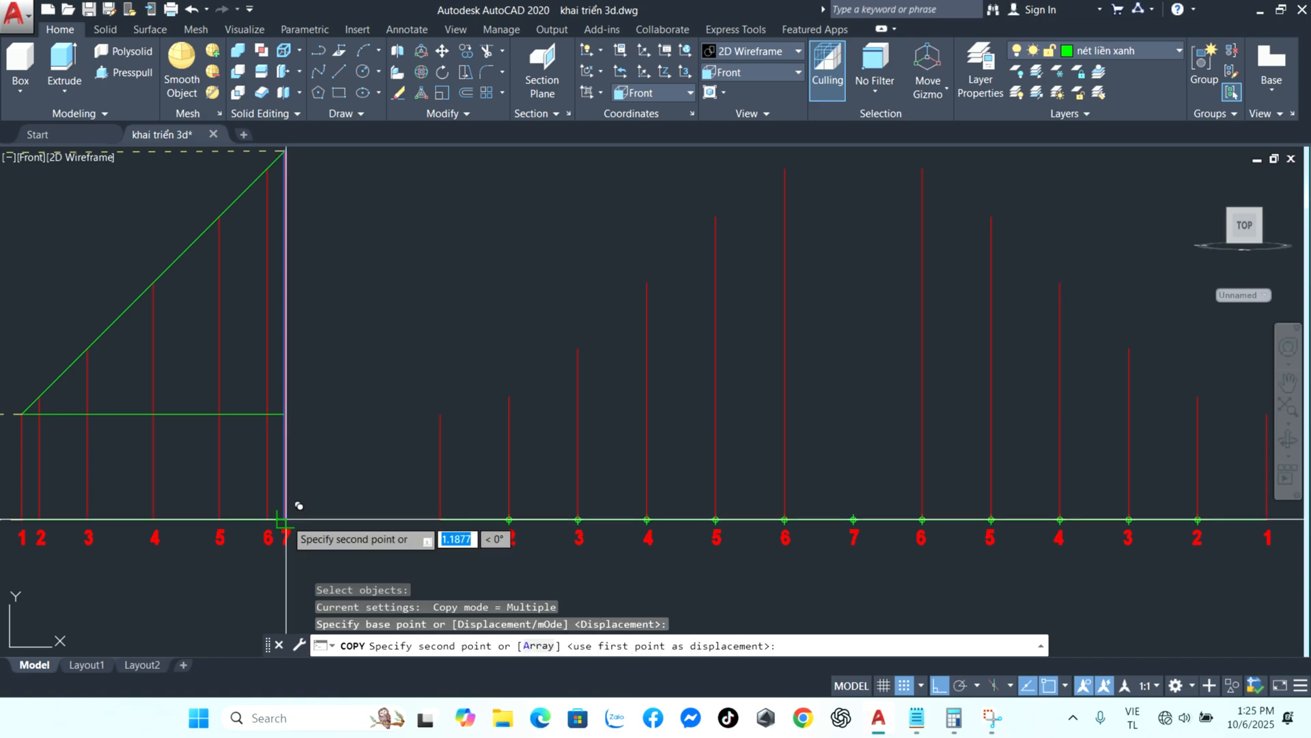
pyautogui.click(853, 519)
pyautogui.press('Return')
# - Undo the last view change and the last spline
pyautogui.scroll(-4, 817, 459)
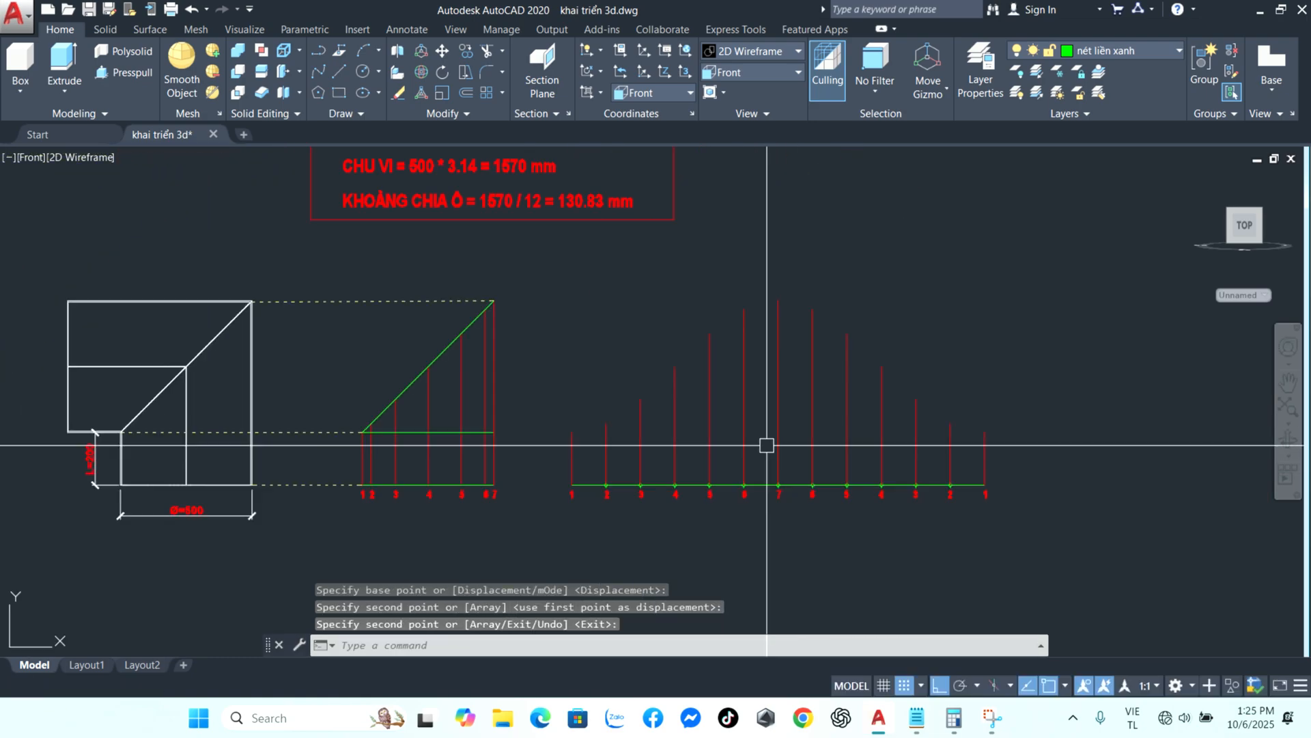
pyautogui.hotkey('ctrl', 'z')
pyautogui.hotkey('ctrl', 'z')
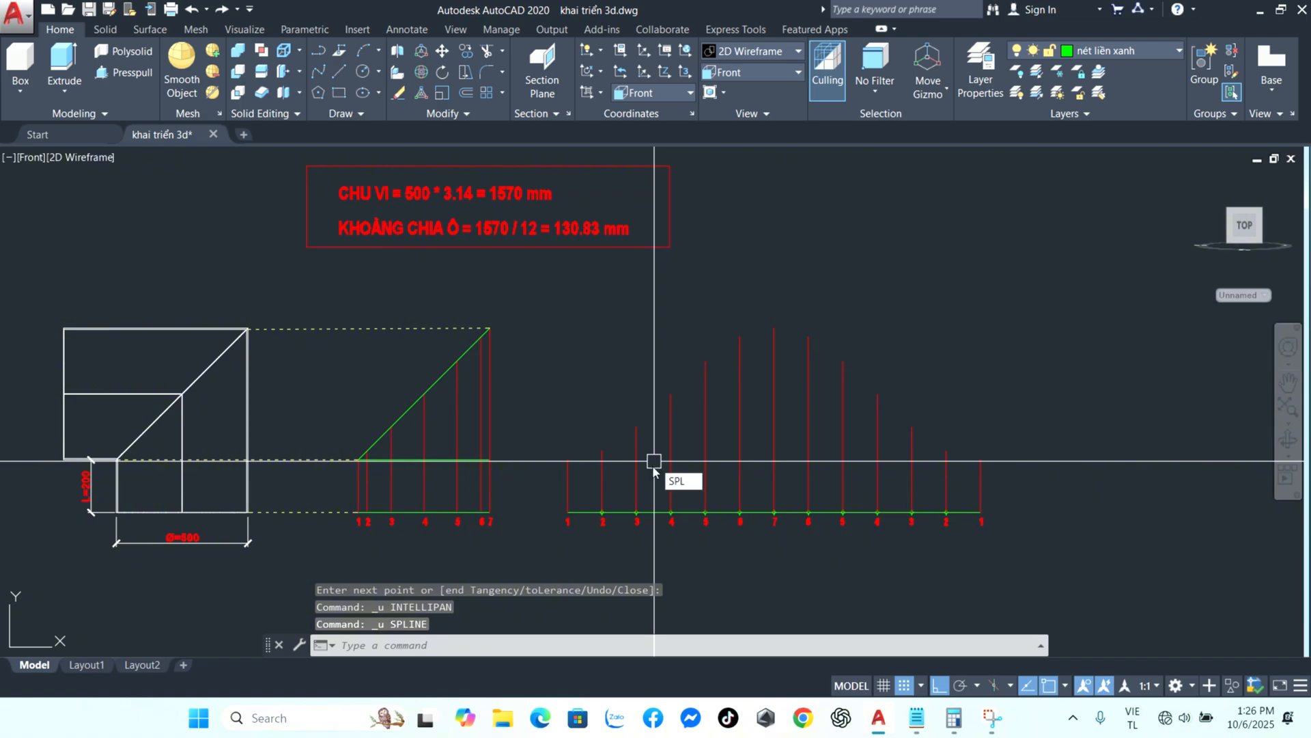
# - Draw a fit-point spline through the upper ends of all the copied vertical lines, from line 1 at one end to line 1 at the other
pyautogui.press('Return')
pyautogui.click(567, 459)
pyautogui.click(602, 450)
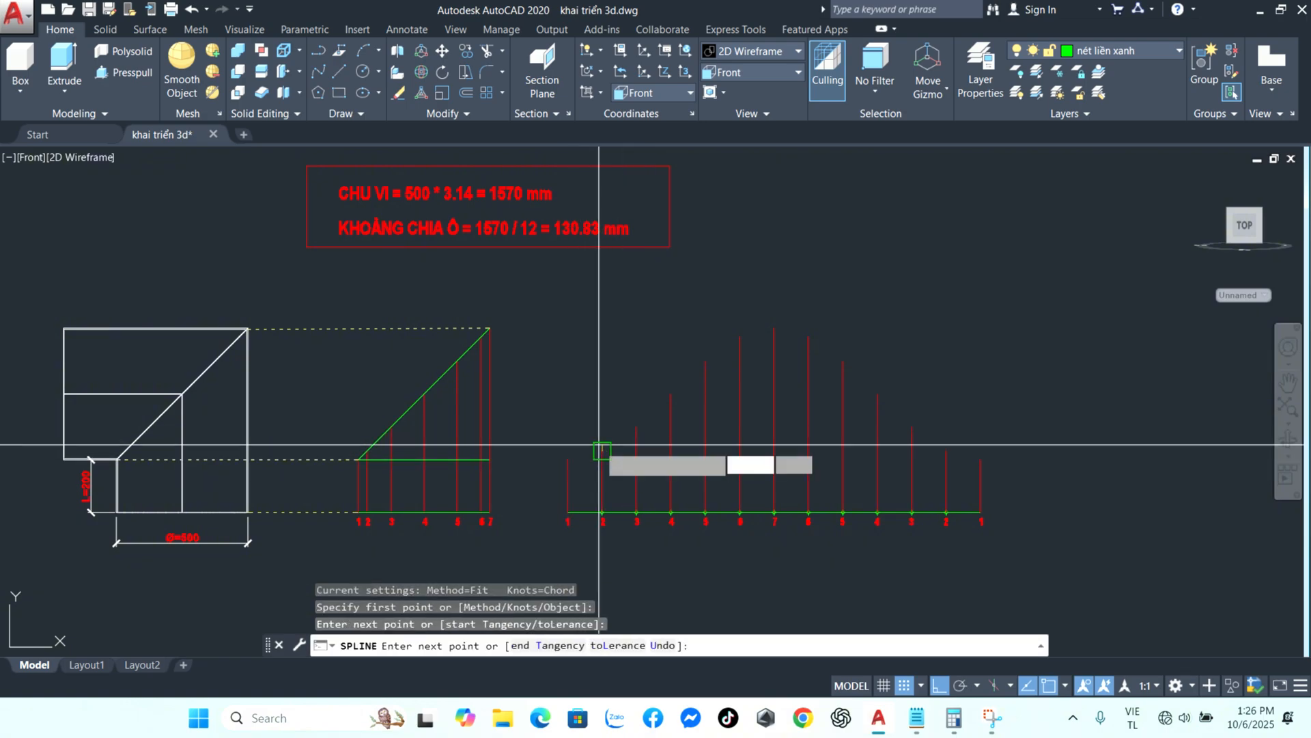
pyautogui.click(637, 427)
pyautogui.click(671, 394)
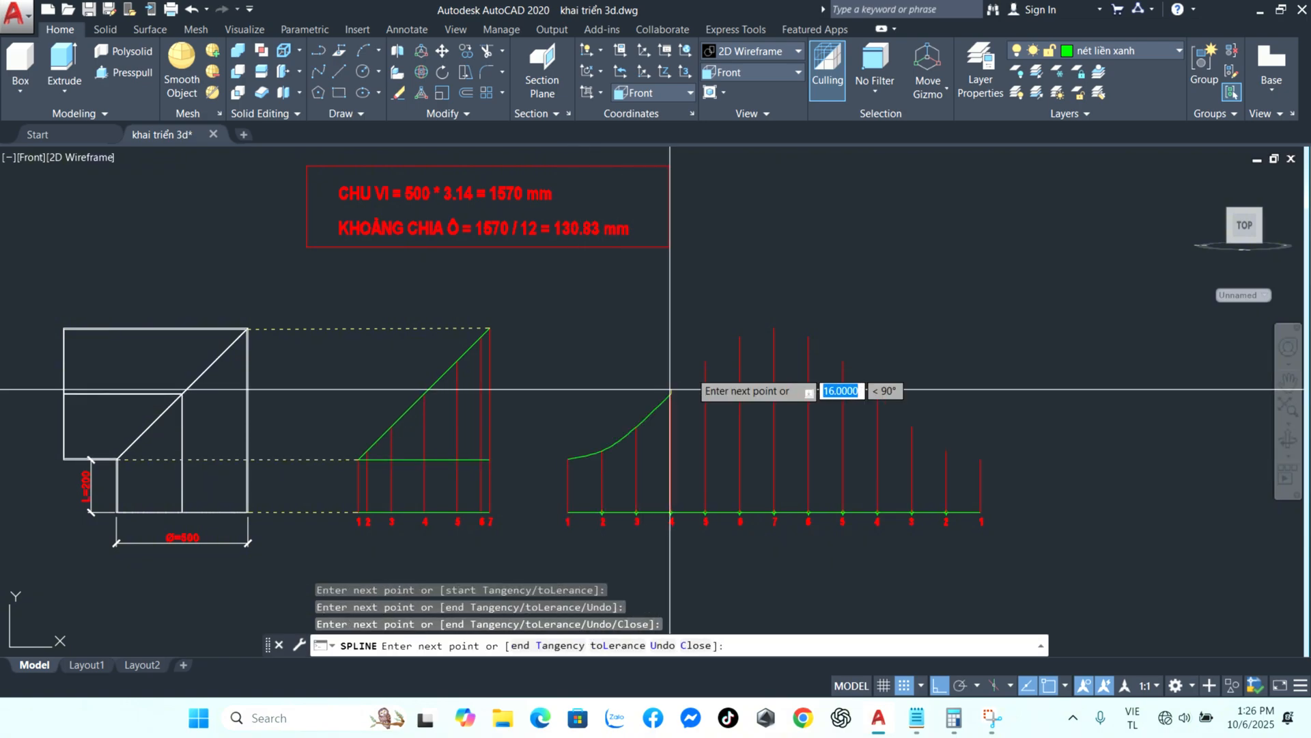
pyautogui.click(705, 360)
pyautogui.click(739, 336)
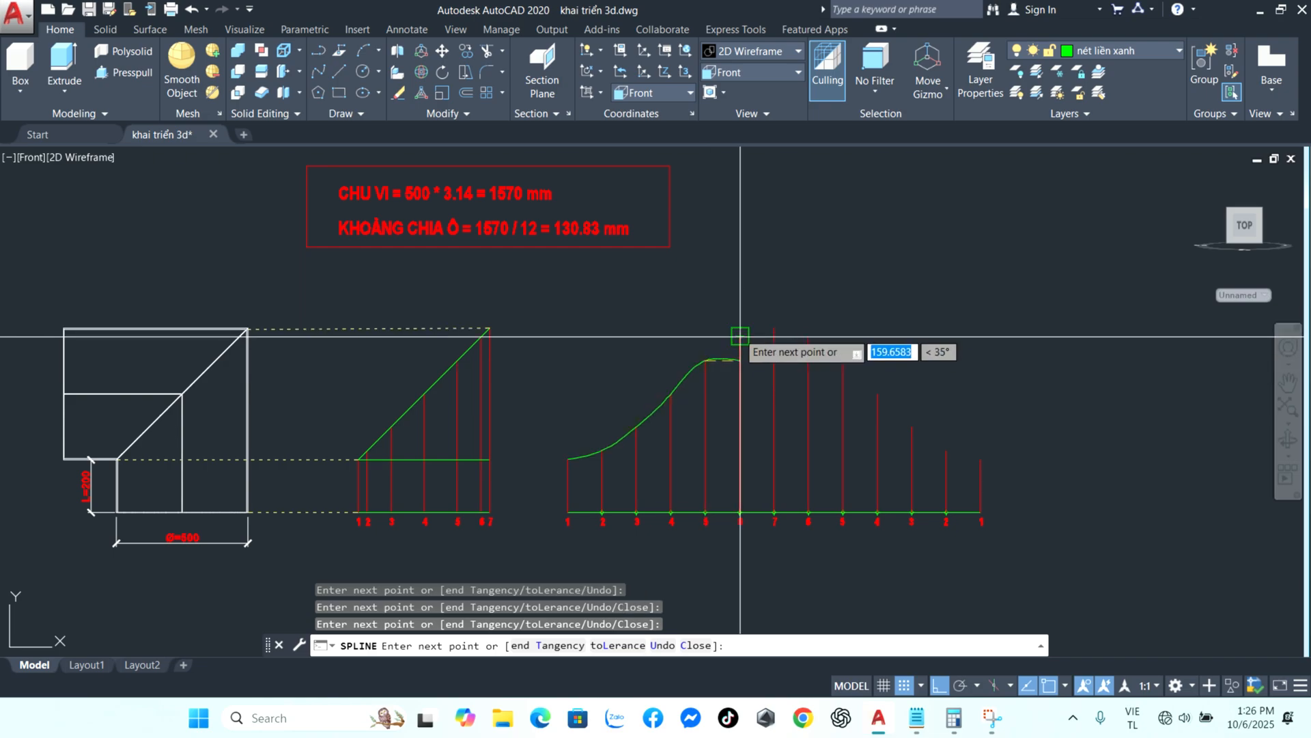
pyautogui.click(774, 328)
pyautogui.click(809, 336)
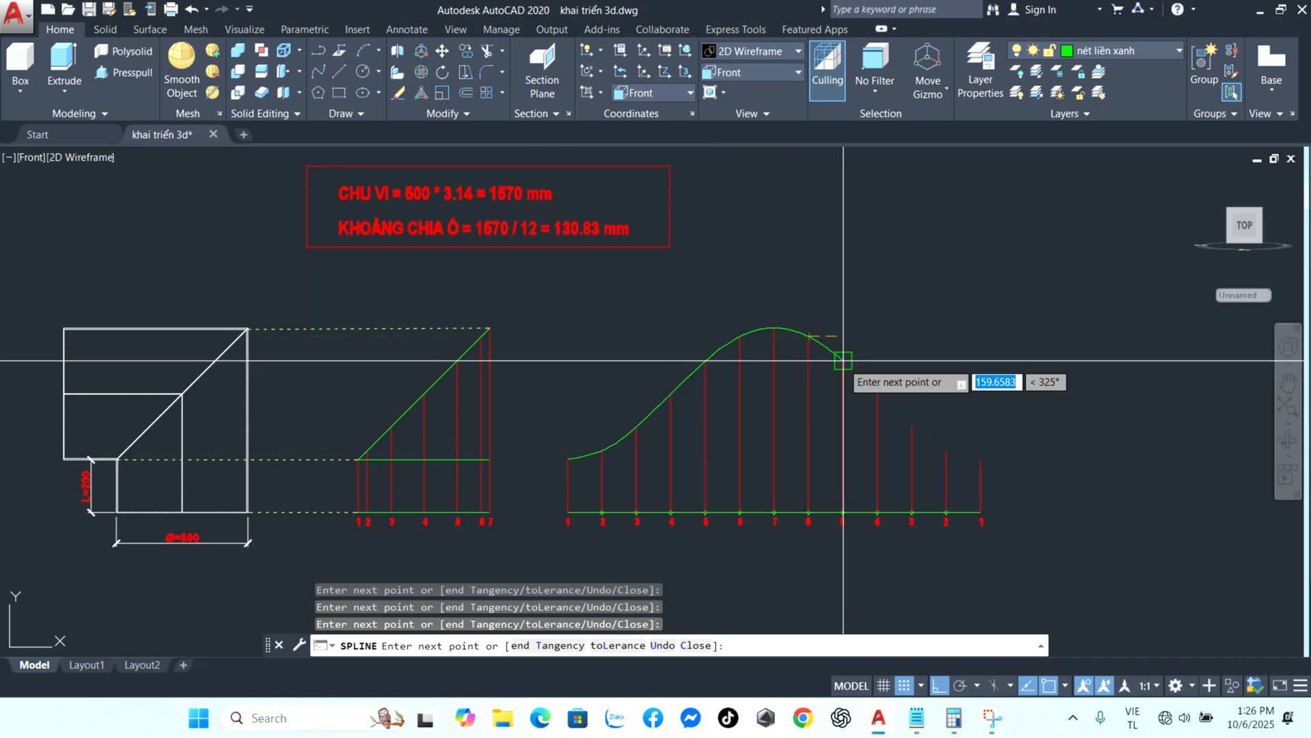
pyautogui.click(843, 367)
pyautogui.click(877, 394)
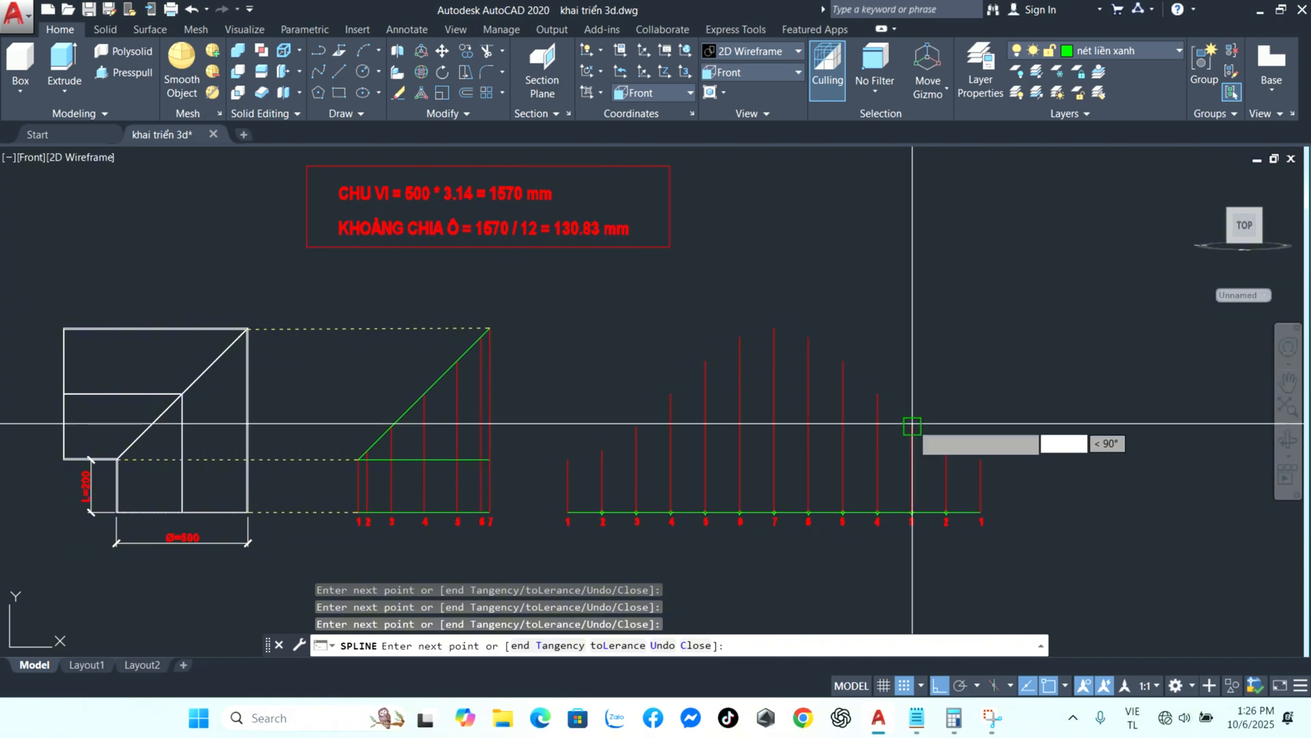
pyautogui.click(912, 427)
pyautogui.click(946, 450)
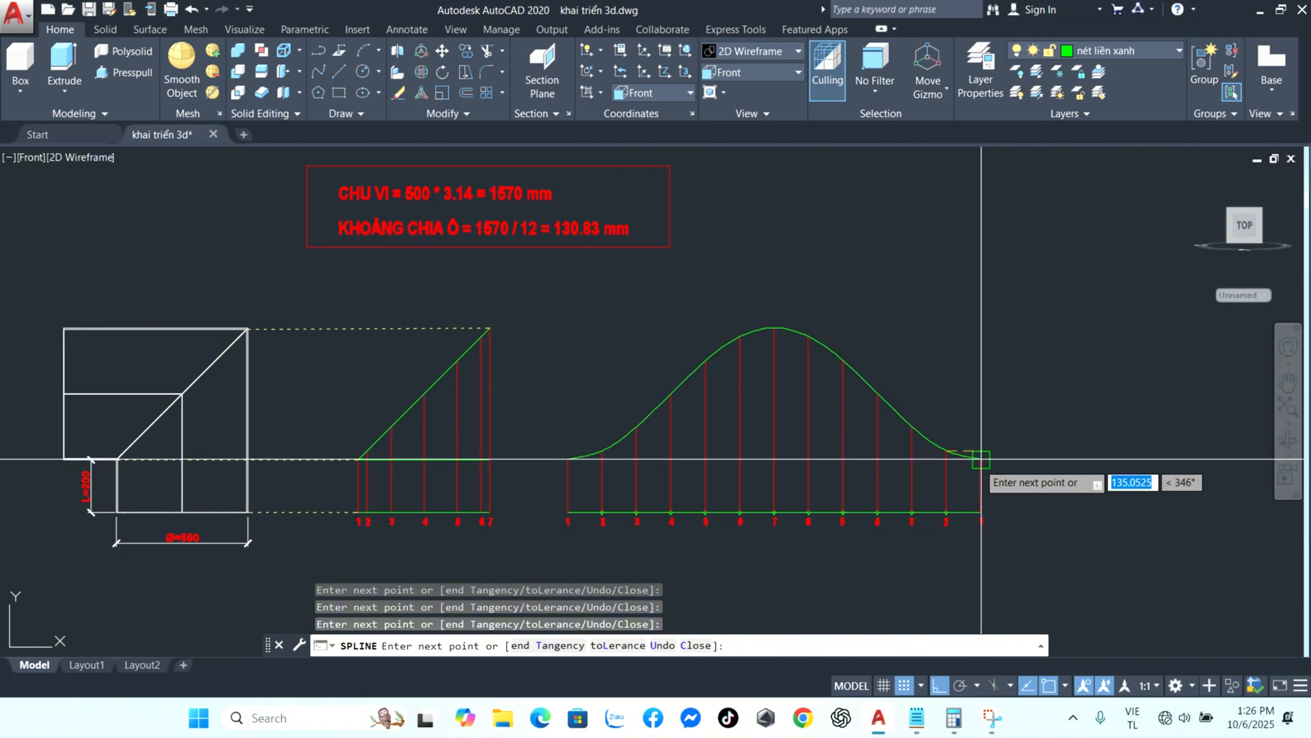
pyautogui.scroll(5, 981, 458)
pyautogui.scroll(-8, 954, 454)
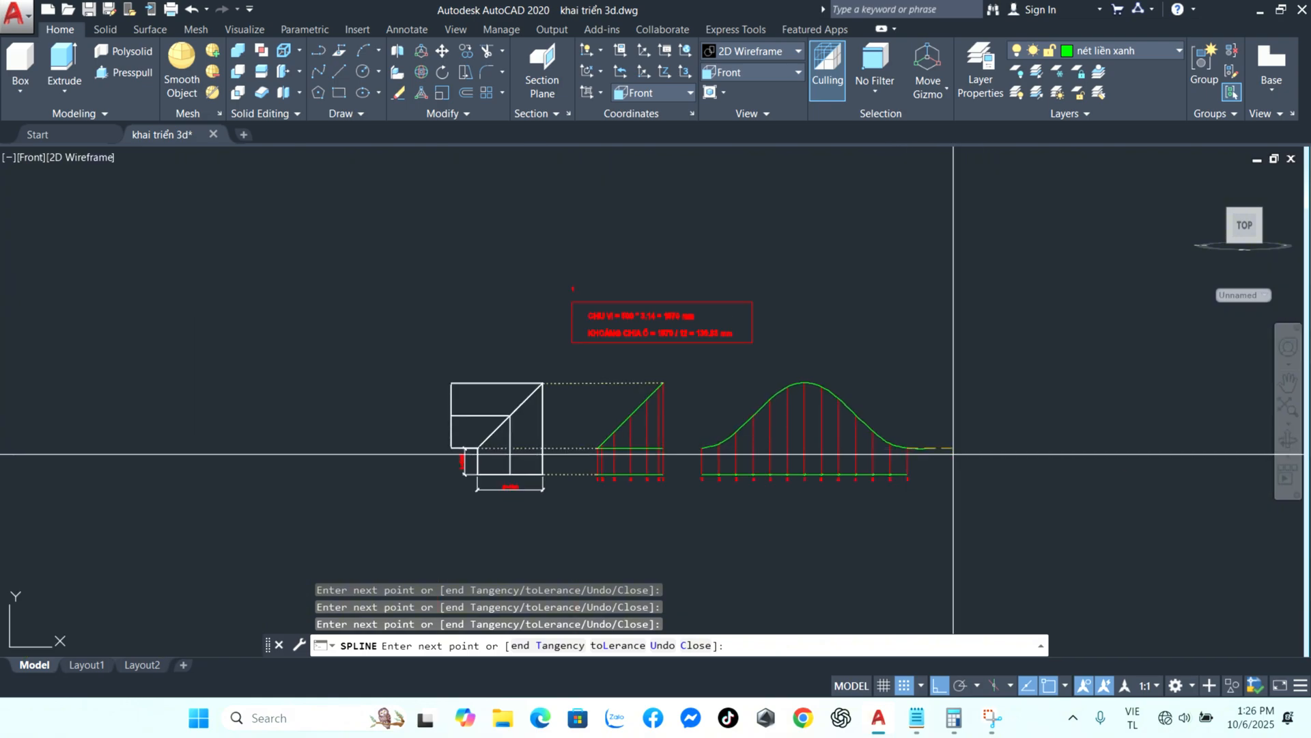
pyautogui.press('Return')
# - Make nét đứt the current layer and draw a horizontal line from the top of profile line 7 to the peak of the spline
pyautogui.scroll(3, 783, 451)
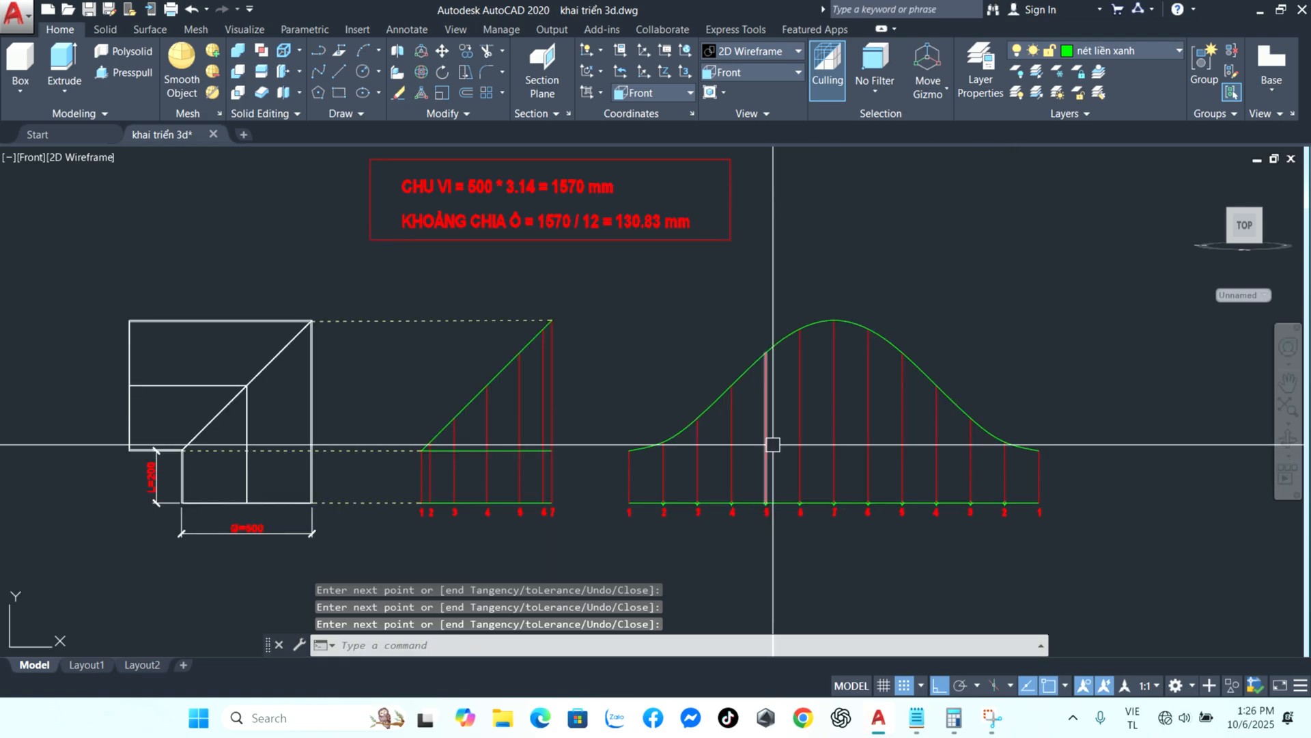
pyautogui.click(1127, 51)
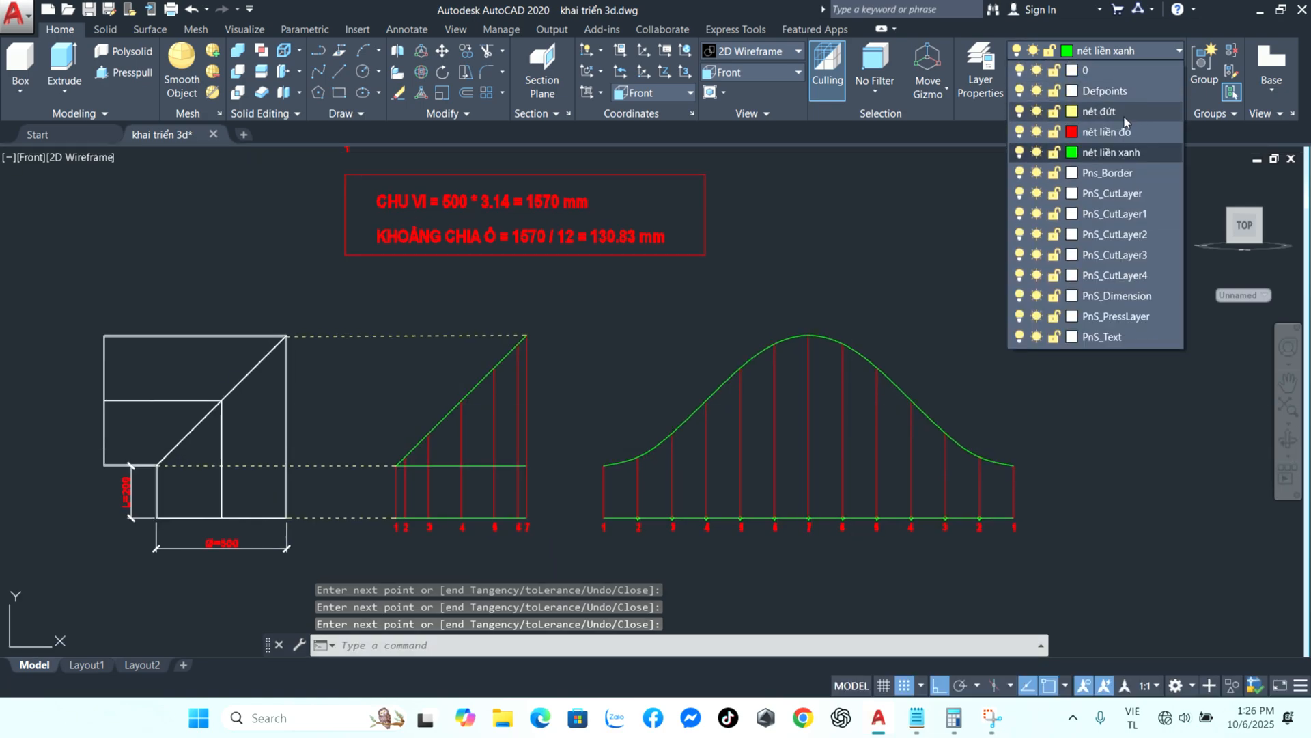
pyautogui.click(1085, 109)
pyautogui.press('Return')
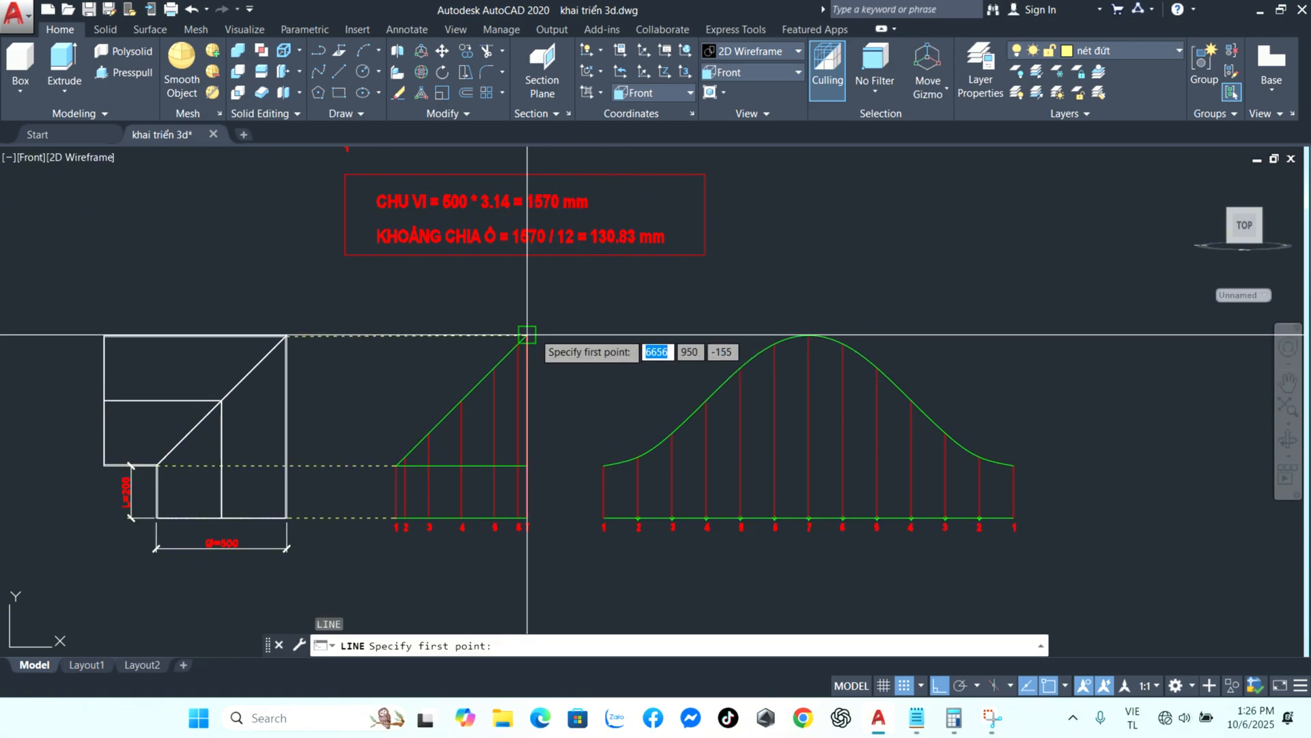
pyautogui.click(527, 335)
pyautogui.click(809, 335)
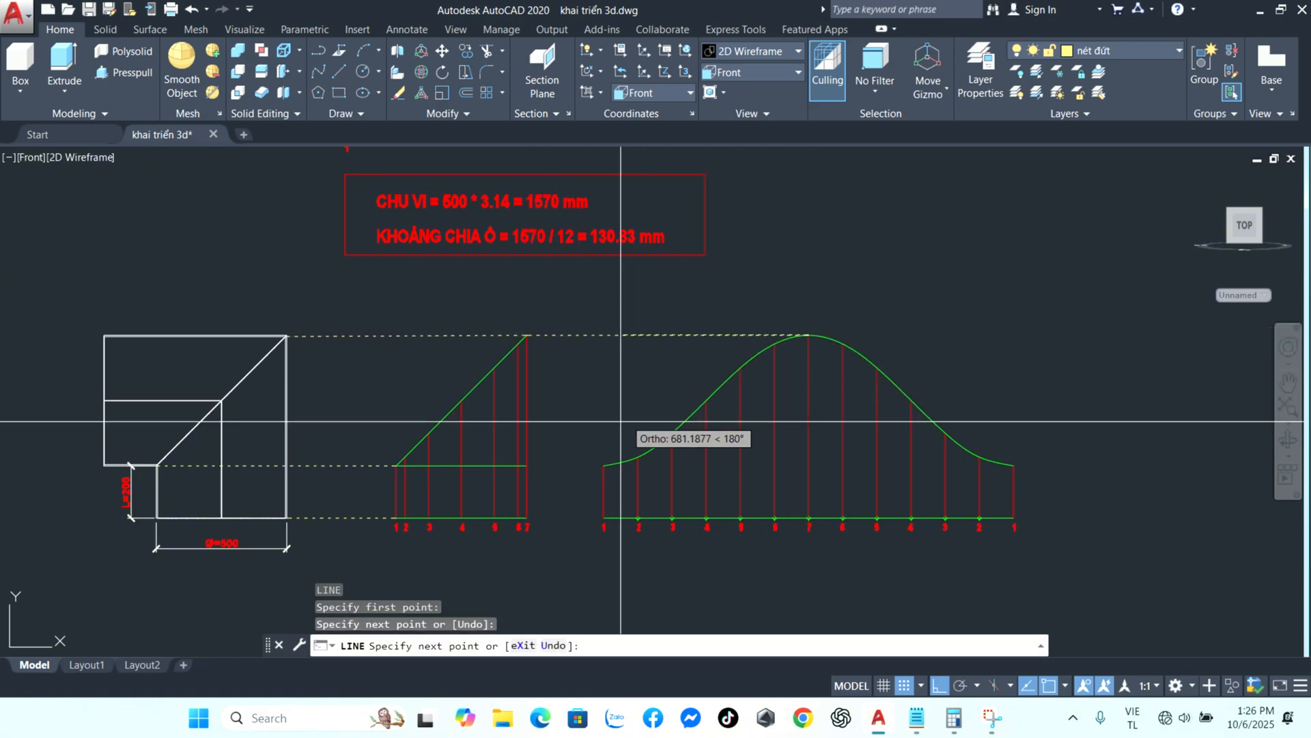
# - Draw two horizontal lines from the right ends of the profile's L=200 line and base line to the start of the 1570 mm pattern
pyautogui.press('Return')
pyautogui.press('Return')
pyautogui.click(527, 465)
pyautogui.click(605, 465)
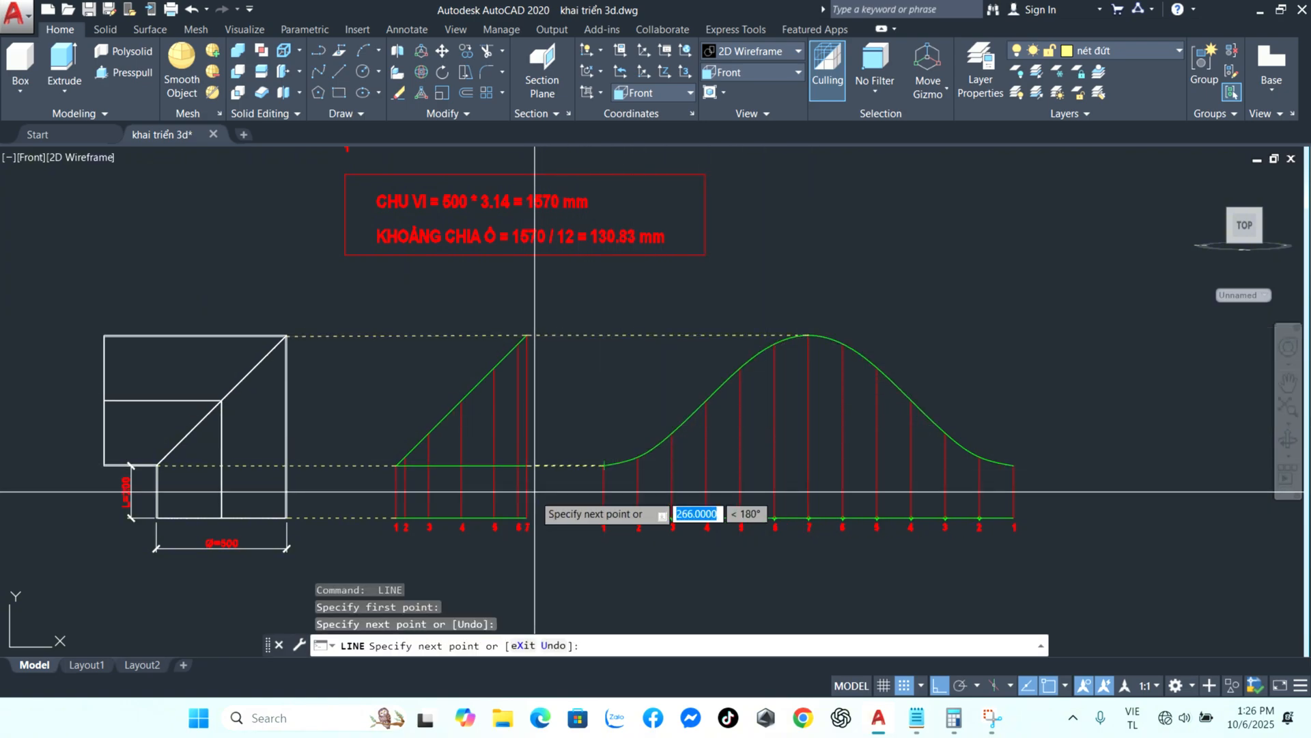
pyautogui.press('Return')
pyautogui.press('Return')
pyautogui.click(526, 518)
pyautogui.click(604, 518)
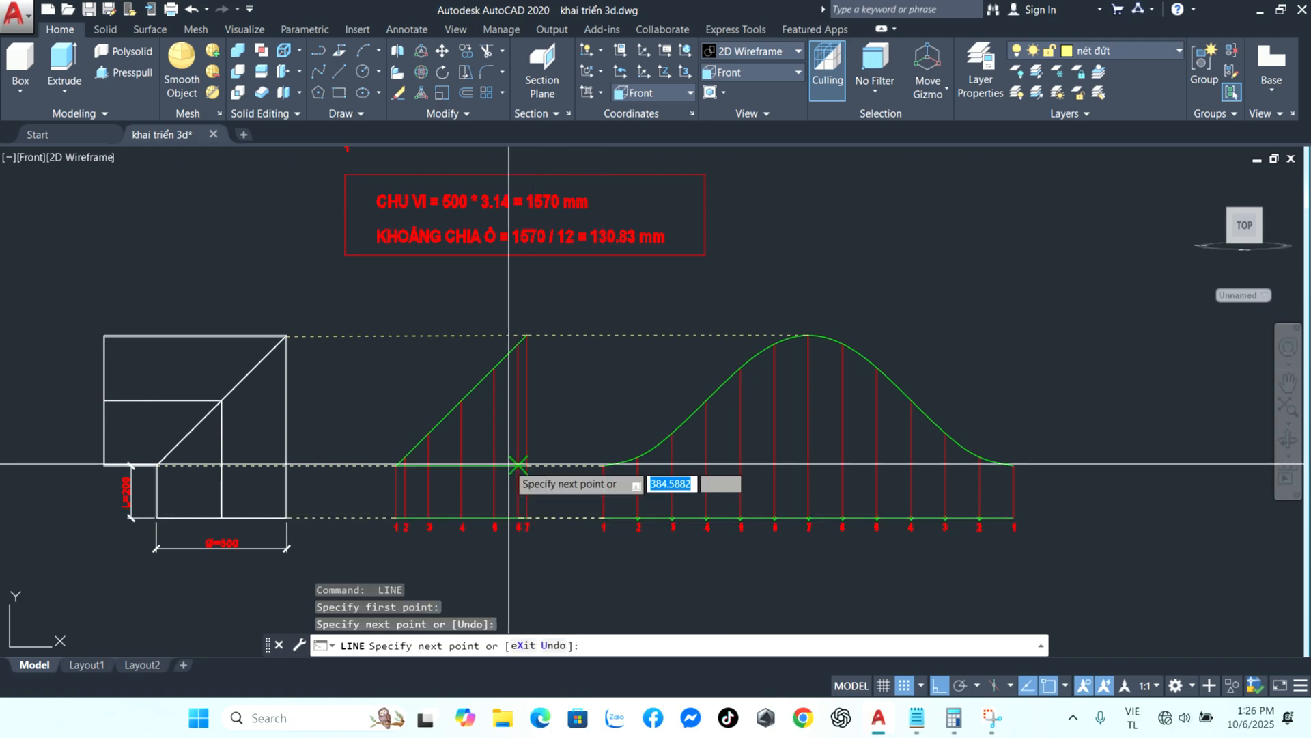
pyautogui.press('Return')
# - Stretch the projection line at the L=200 height to the far end of the spline at the last line 1
pyautogui.click(599, 465)
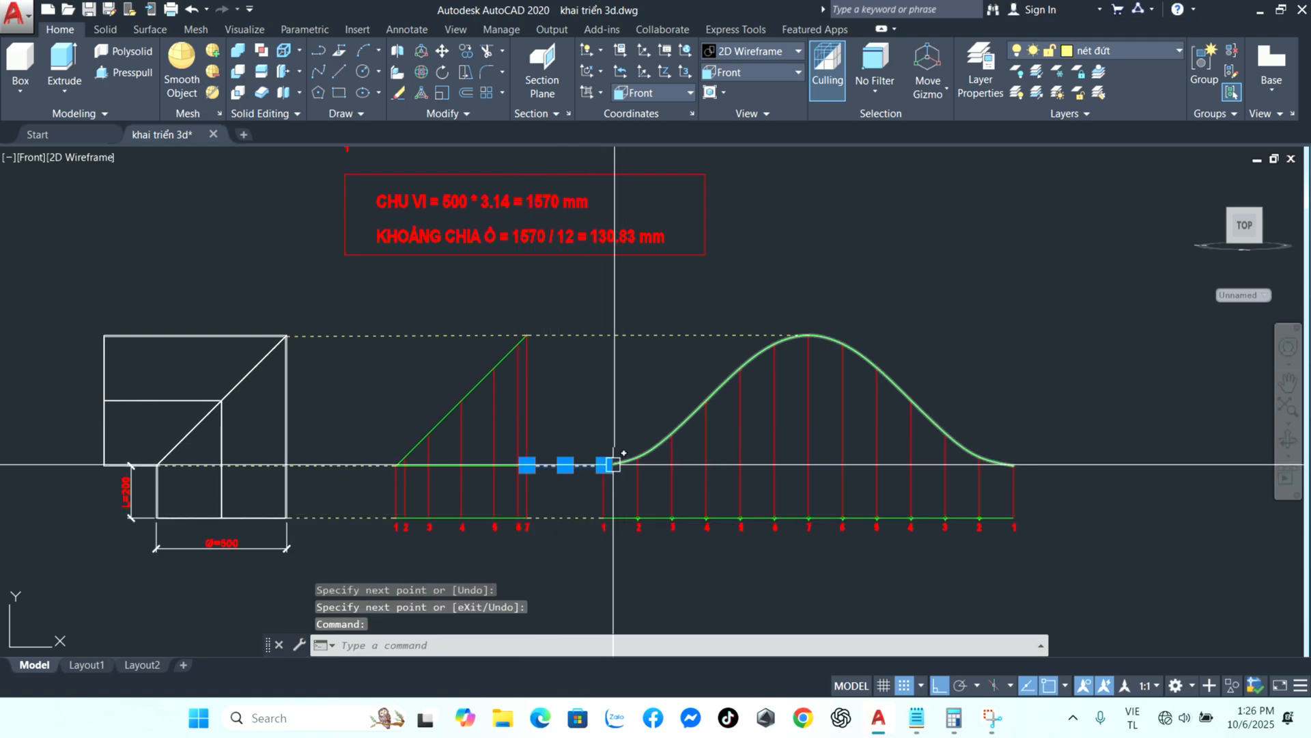
pyautogui.click(605, 465)
pyautogui.click(1003, 467)
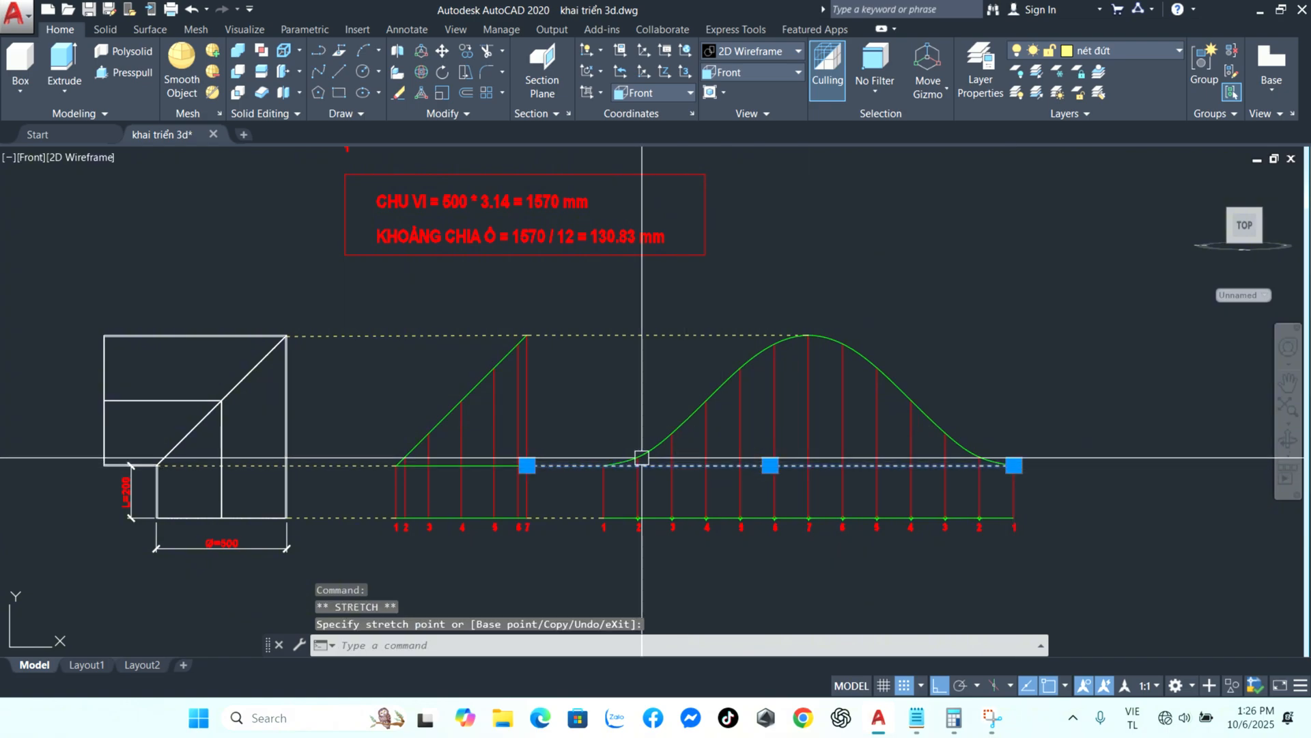
# - Draw horizontal dashed lines from the tops of profile lines 2 and 3 to the tops of the farthest pattern lines 2 and 3
pyautogui.press('l')
pyautogui.press('Return')
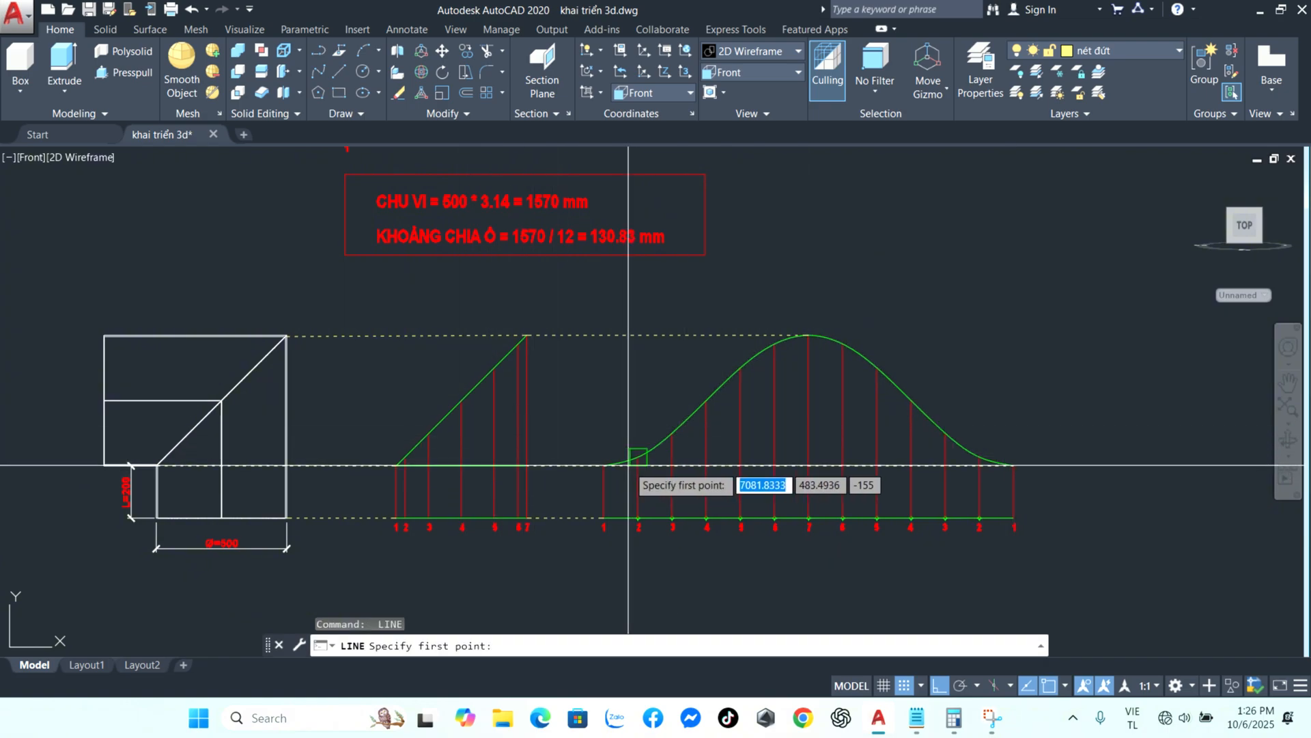
pyautogui.click(964, 451)
pyautogui.press('Return')
pyautogui.press('Return')
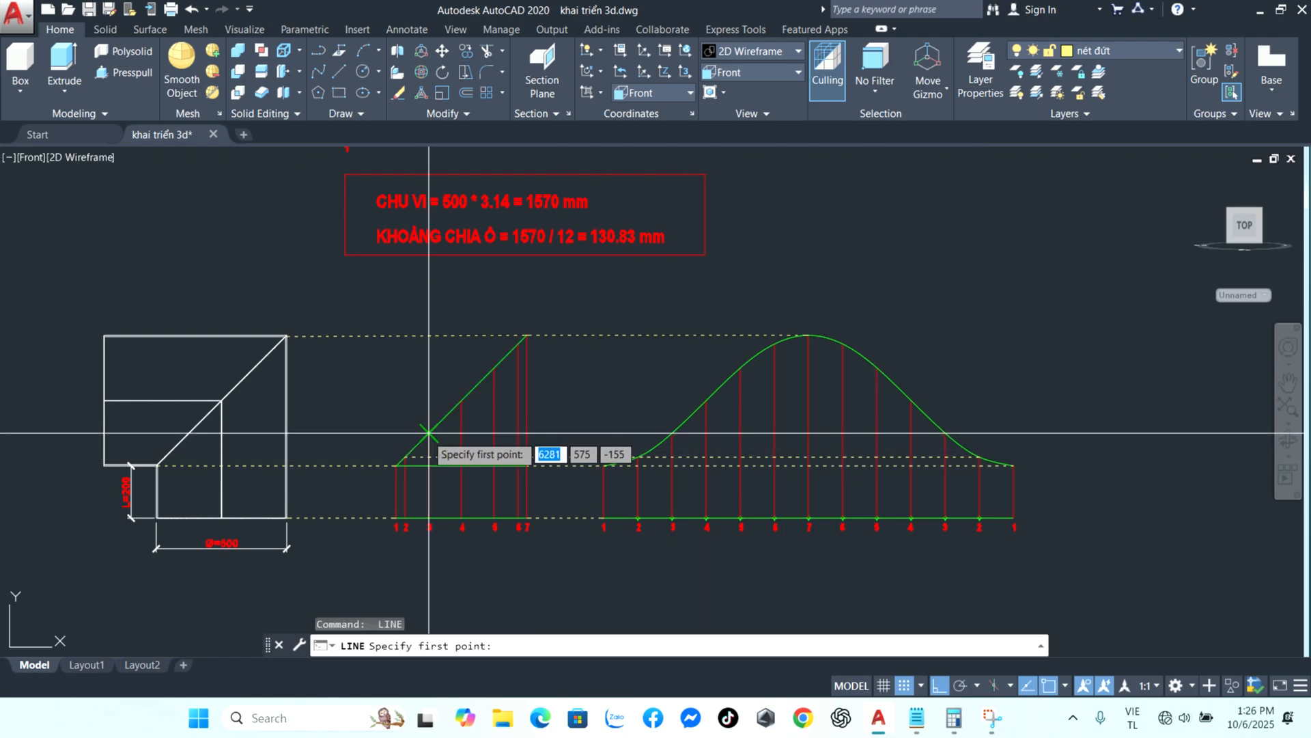
pyautogui.click(429, 433)
pyautogui.click(946, 433)
pyautogui.press('Return')
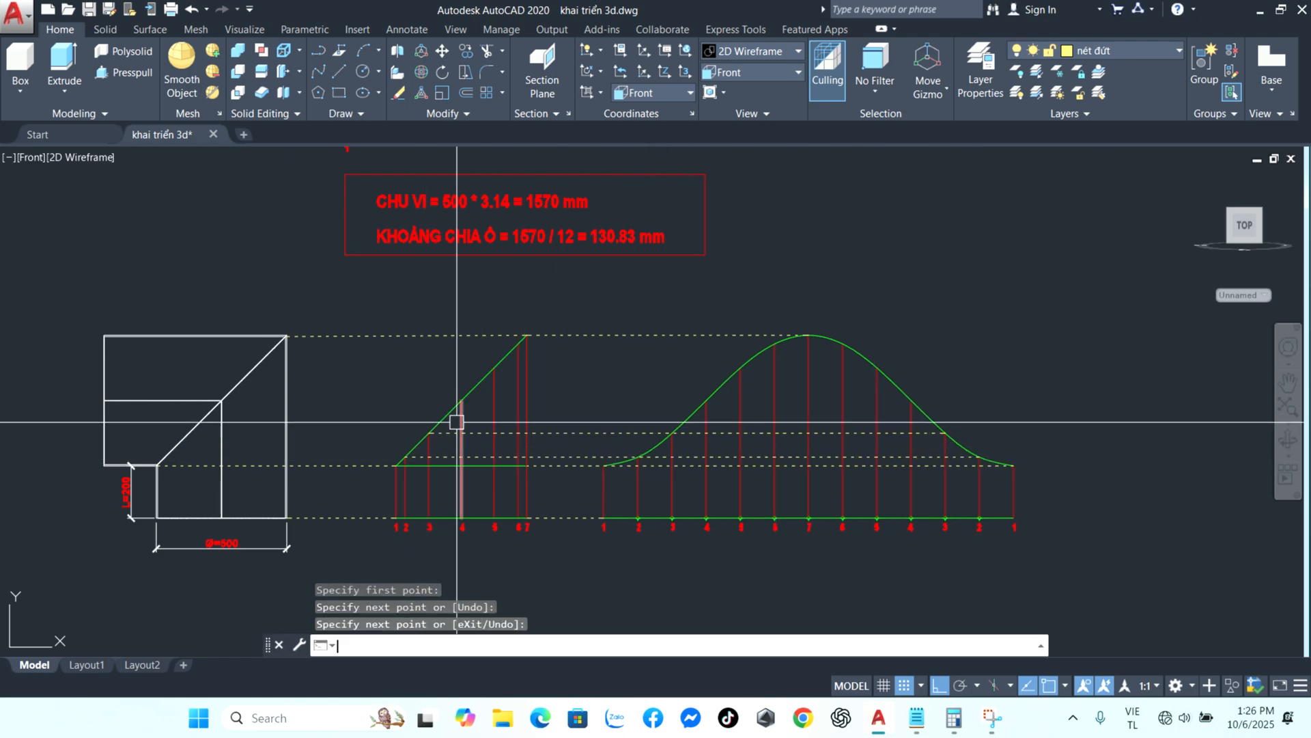
# - Draw horizontal dashed lines from the tops of profile lines 4, 5 and 6 to the tops of the farthest matching pattern lines
pyautogui.press('Return')
pyautogui.click(461, 400)
pyautogui.click(912, 400)
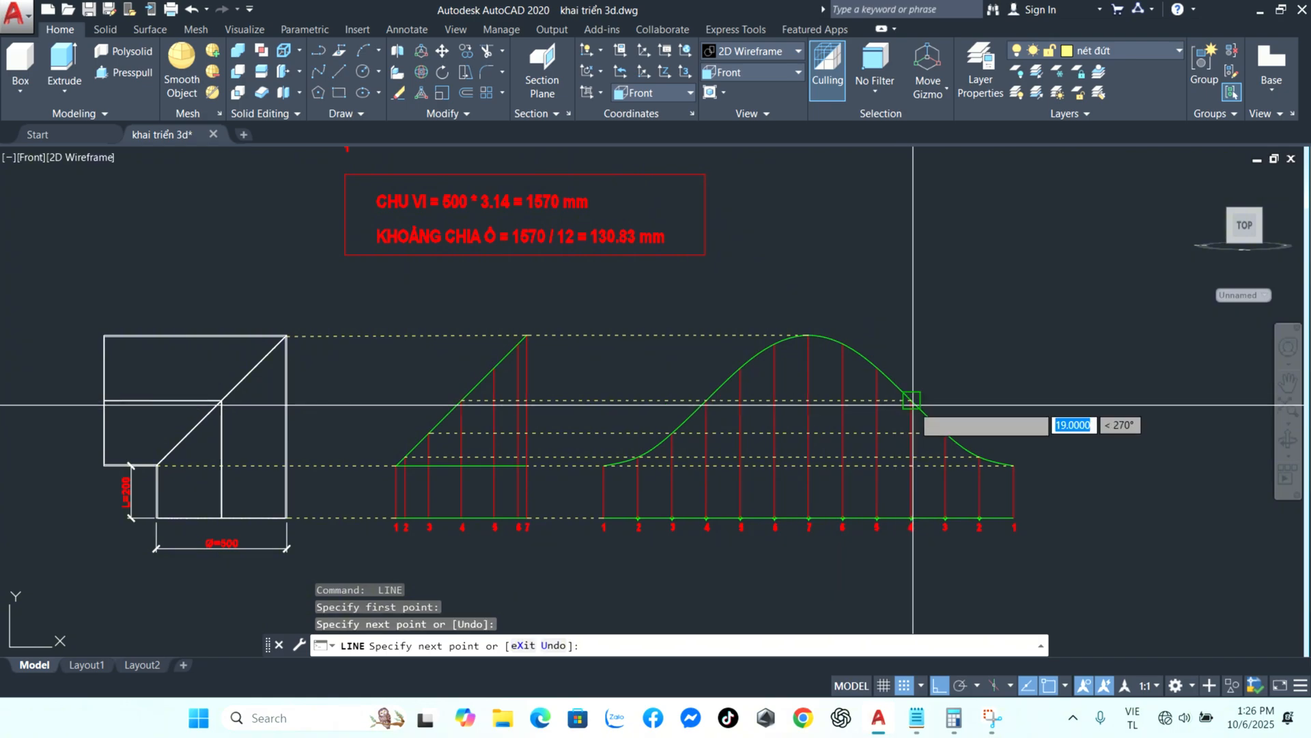
pyautogui.press('Return')
pyautogui.press('Return')
pyautogui.click(495, 367)
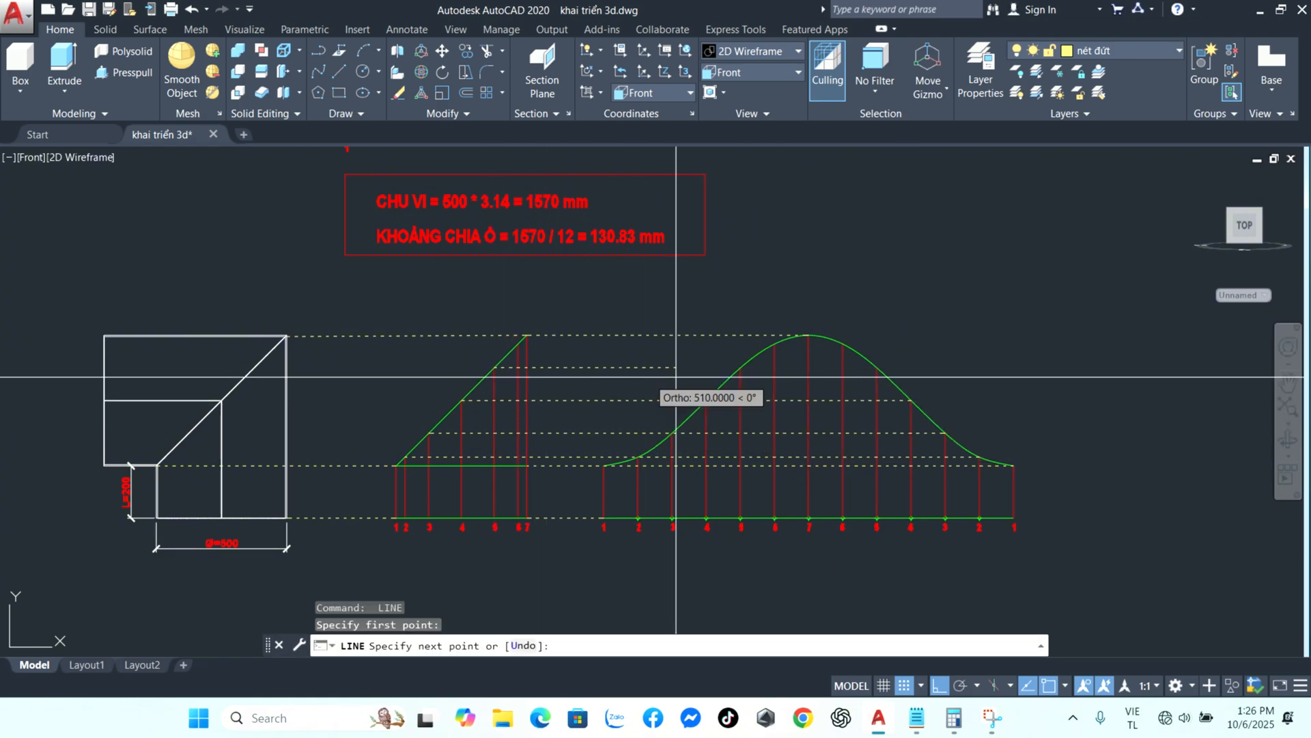
pyautogui.click(878, 368)
pyautogui.press('Return')
pyautogui.press('Return')
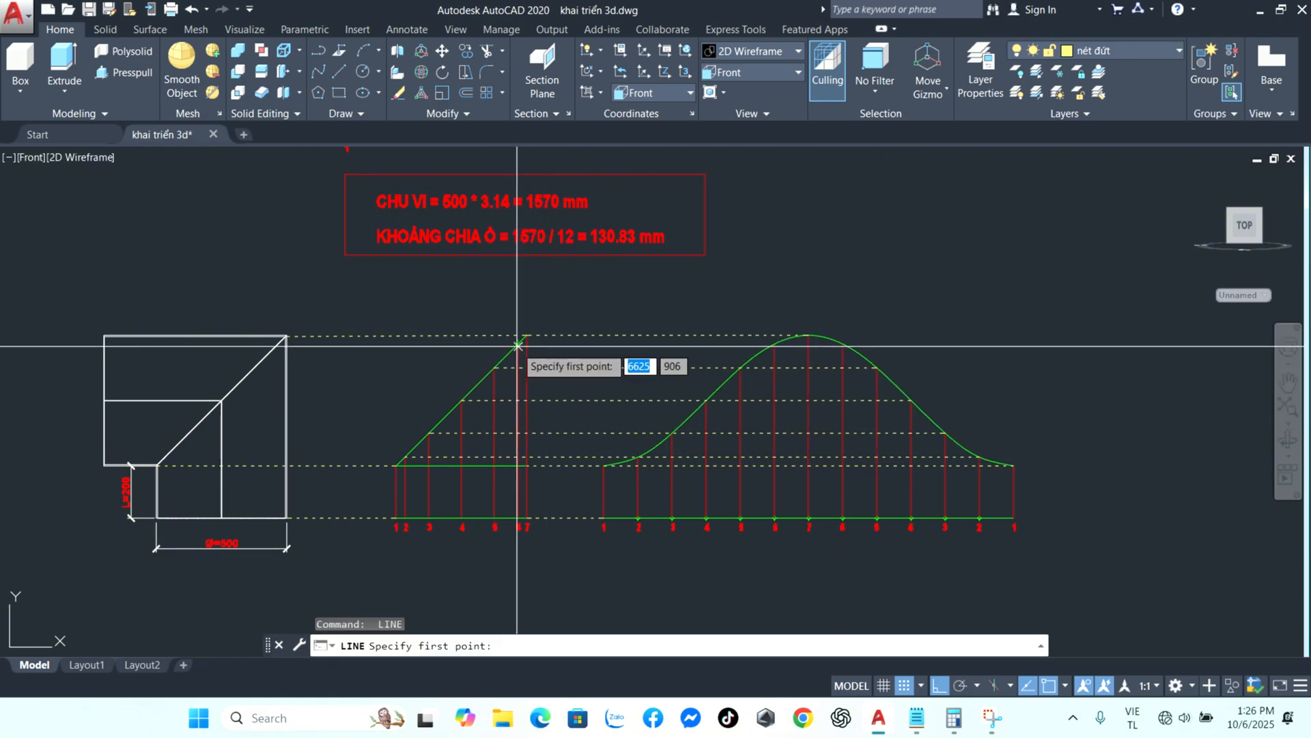
pyautogui.click(518, 345)
pyautogui.click(841, 345)
pyautogui.press('Return')
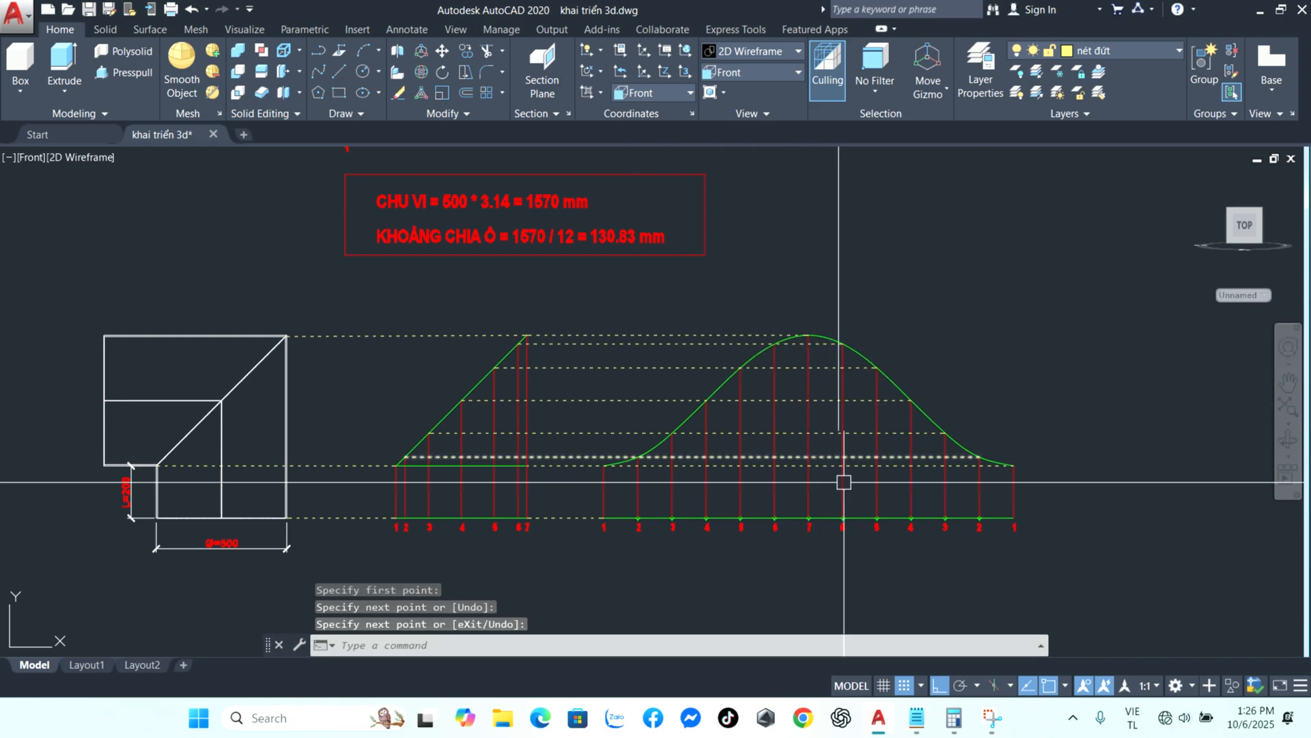
# - Copy the pattern outline (spline, base line and both end lines 1) straight down below the original, using the spline peak as base point
pyautogui.moveTo(844, 482)
pyautogui.mouseDown(button='middle')
pyautogui.moveTo(851, 503)
pyautogui.moveTo(831, 498)
pyautogui.moveTo(936, 496)
pyautogui.mouseUp(button='middle')
pyautogui.scroll(-3, 937, 496)
pyautogui.scroll(3, 941, 500)
pyautogui.moveTo(947, 549); pyautogui.dragTo(1017, 519, button='middle')
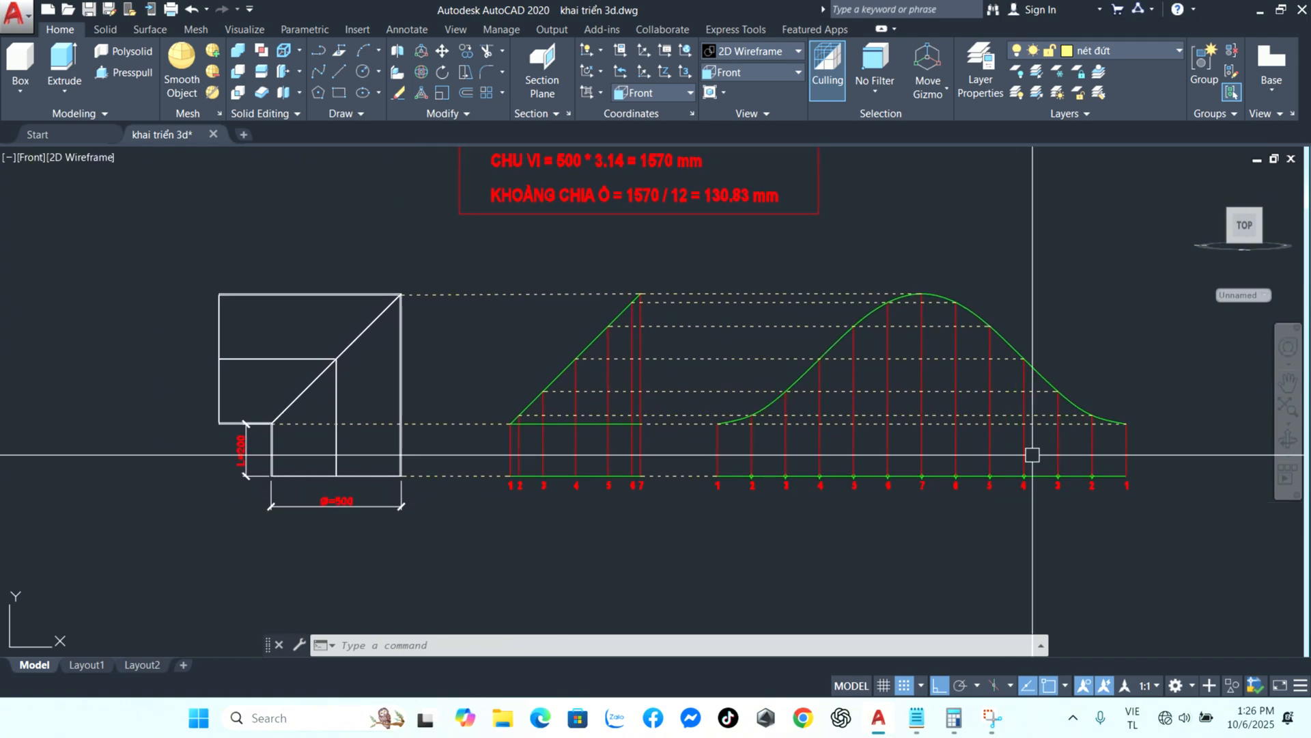
pyautogui.click(1038, 476)
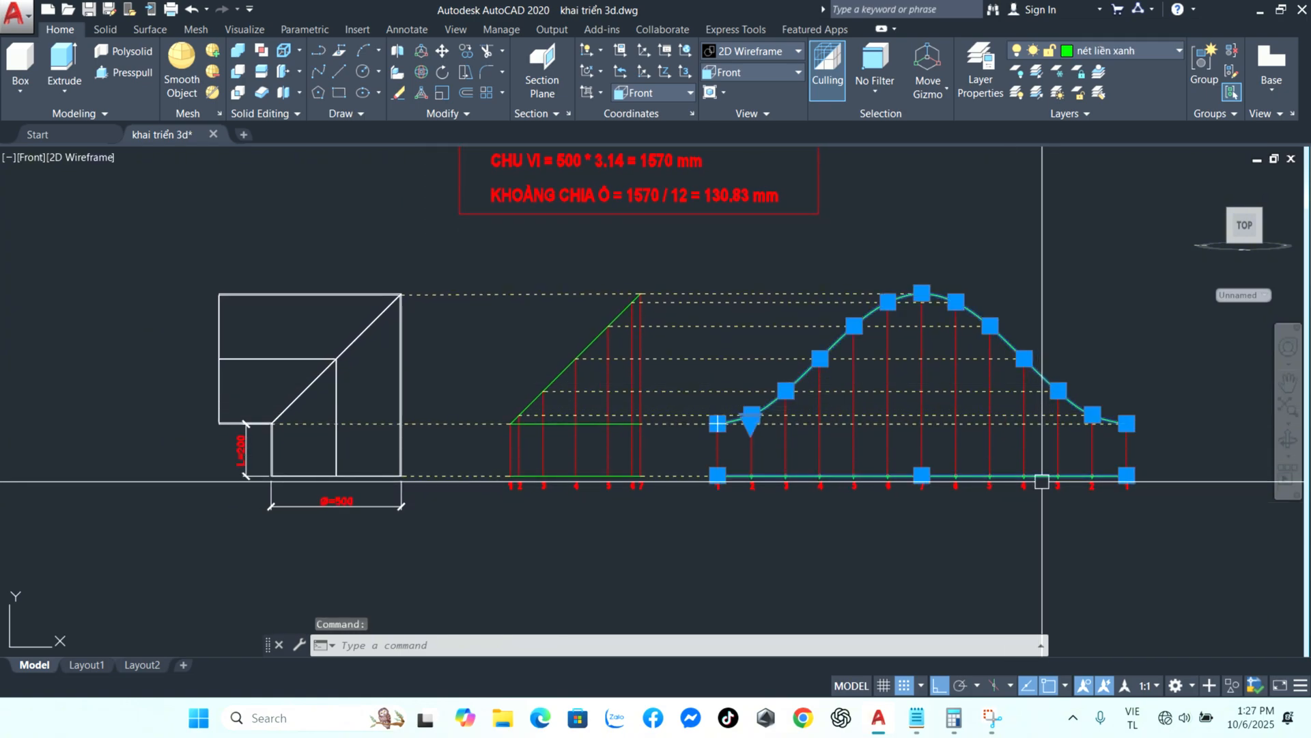
pyautogui.click(1126, 449)
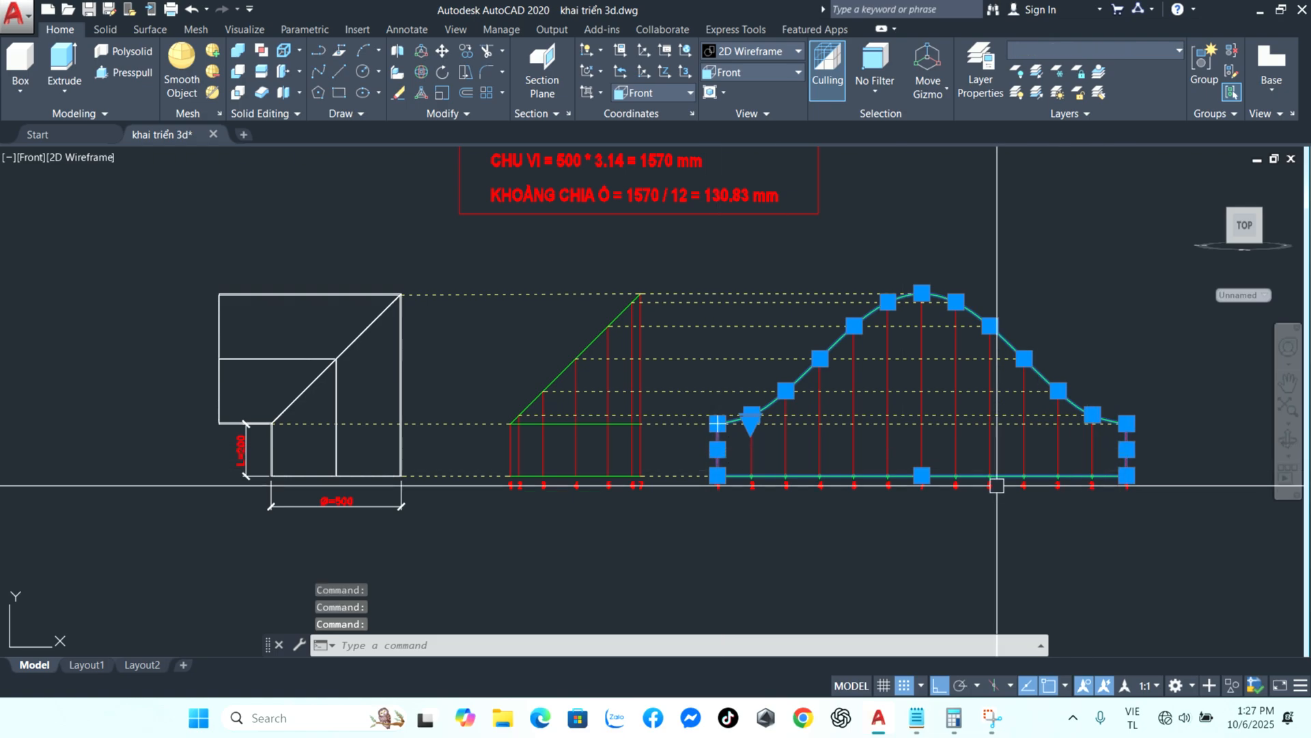
pyautogui.write('C')
pyautogui.press('Return')
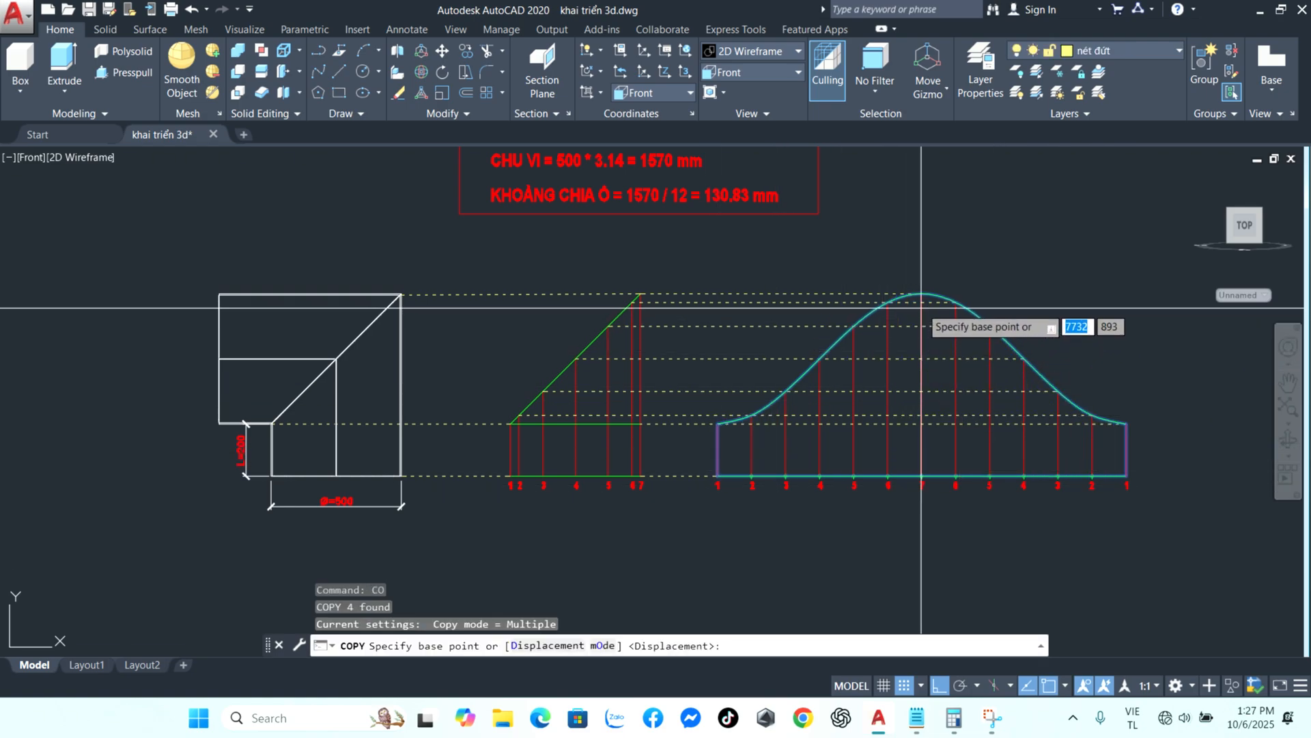
pyautogui.click(922, 293)
pyautogui.moveTo(926, 519); pyautogui.dragTo(877, 380, button='middle')
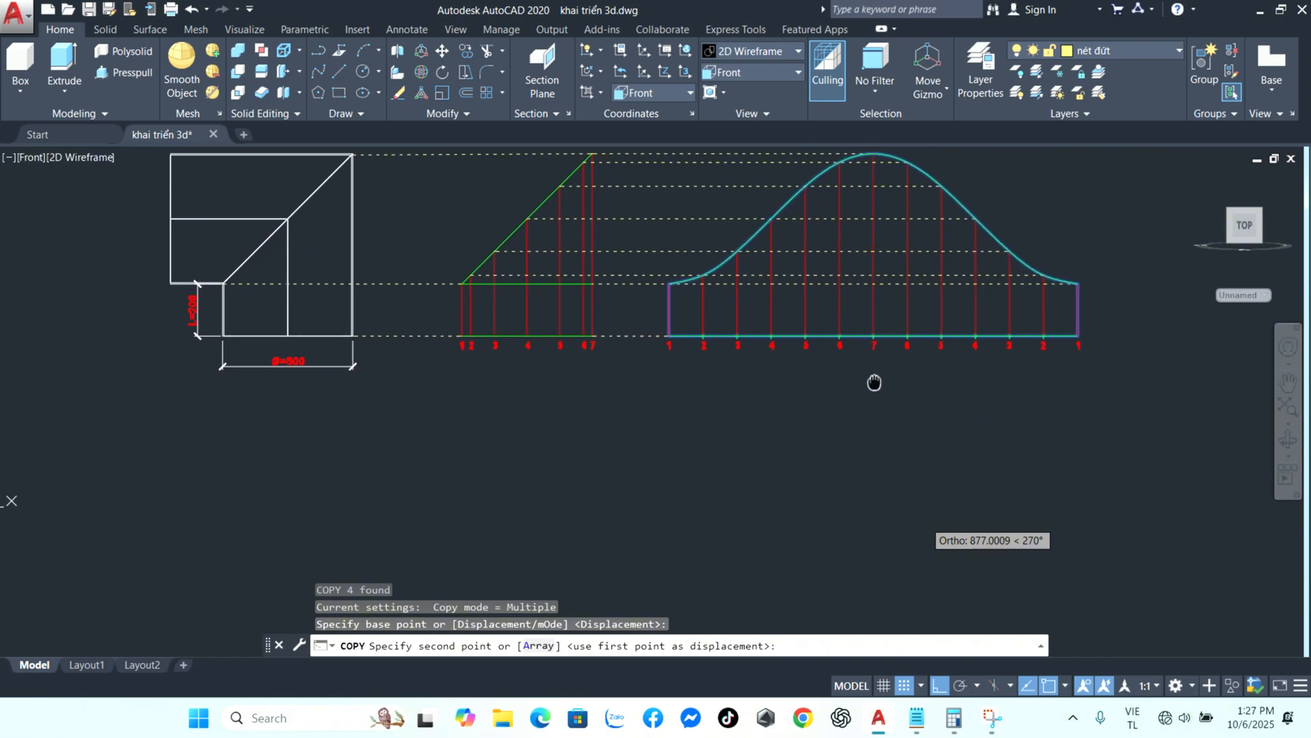
pyautogui.click(870, 400)
pyautogui.press('Return')
# - Move the two vertical end lines of the copied outline to the layer nét liền xanh
pyautogui.click(669, 555)
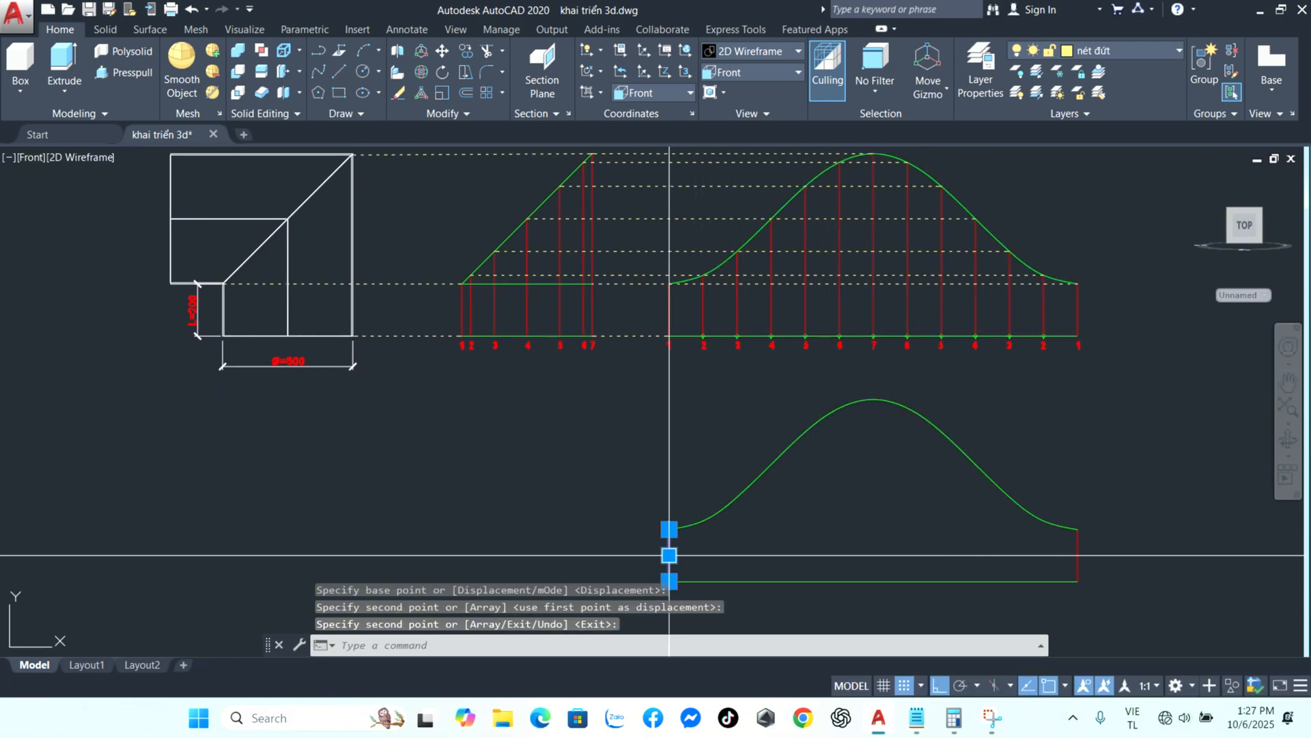
pyautogui.click(1077, 561)
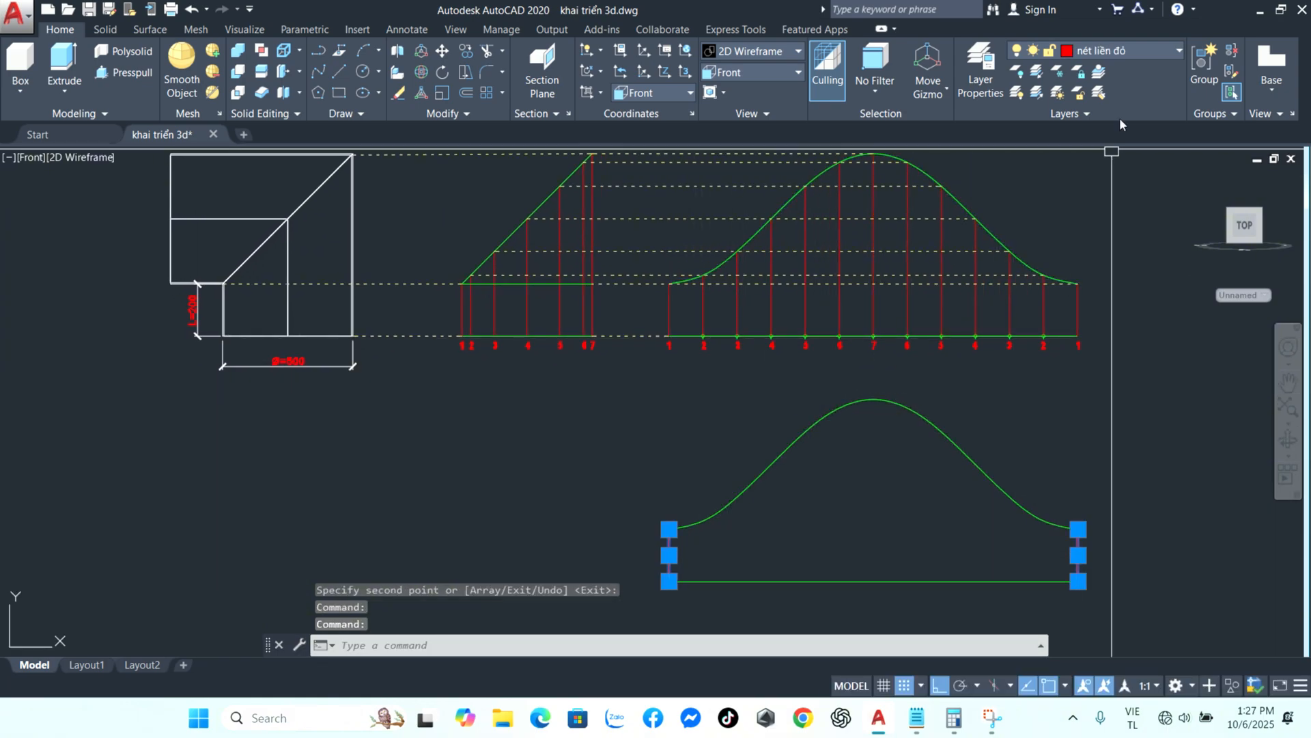
pyautogui.click(1130, 52)
pyautogui.click(1100, 152)
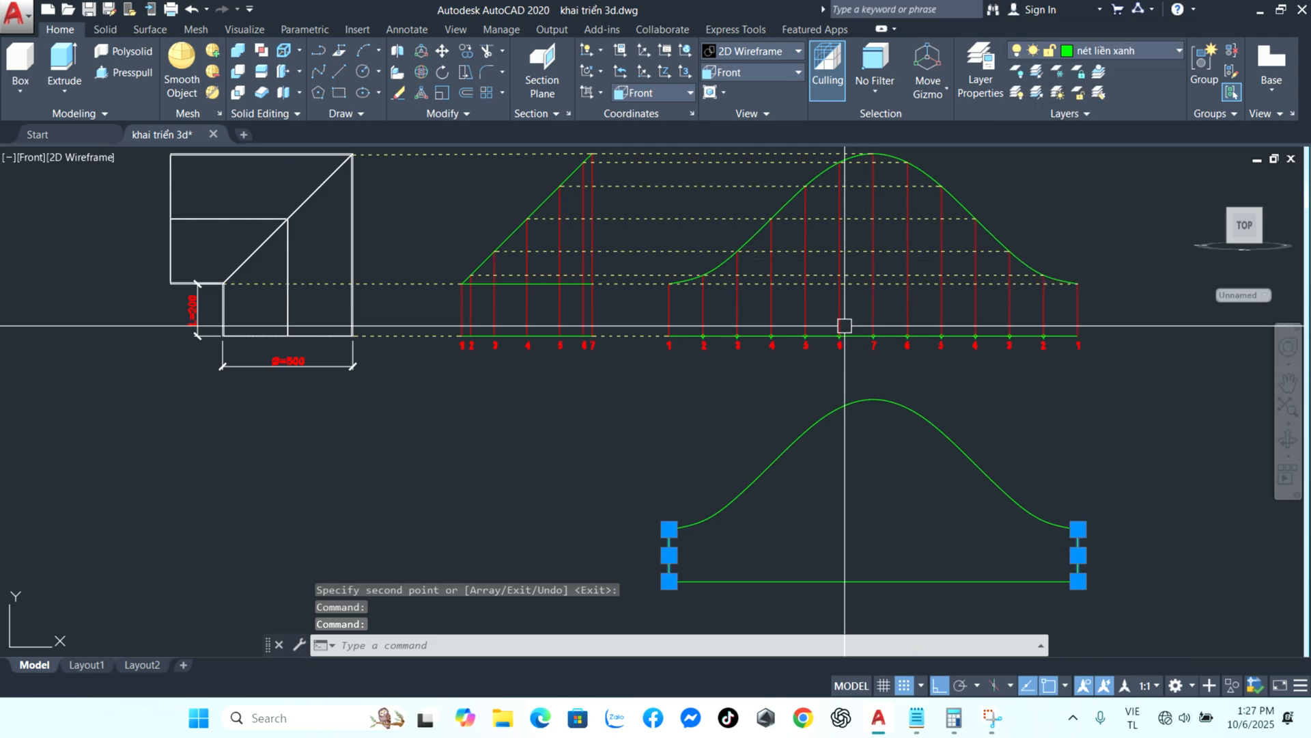
pyautogui.press('Escape')
# - Add a linear dimension to the full length of the numbered pattern's base line, placed below the point numbers
pyautogui.moveTo(726, 416); pyautogui.dragTo(702, 472, button='middle')
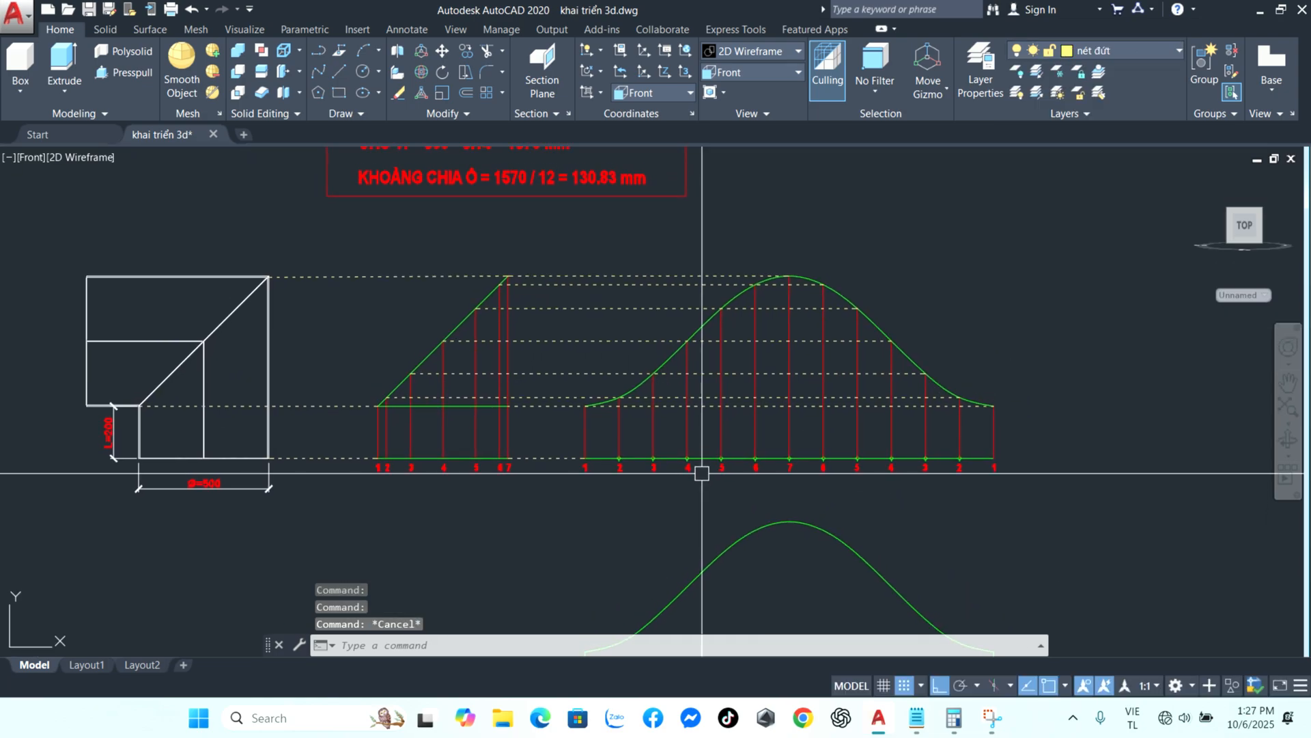
pyautogui.write('dli')
pyautogui.press('Return')
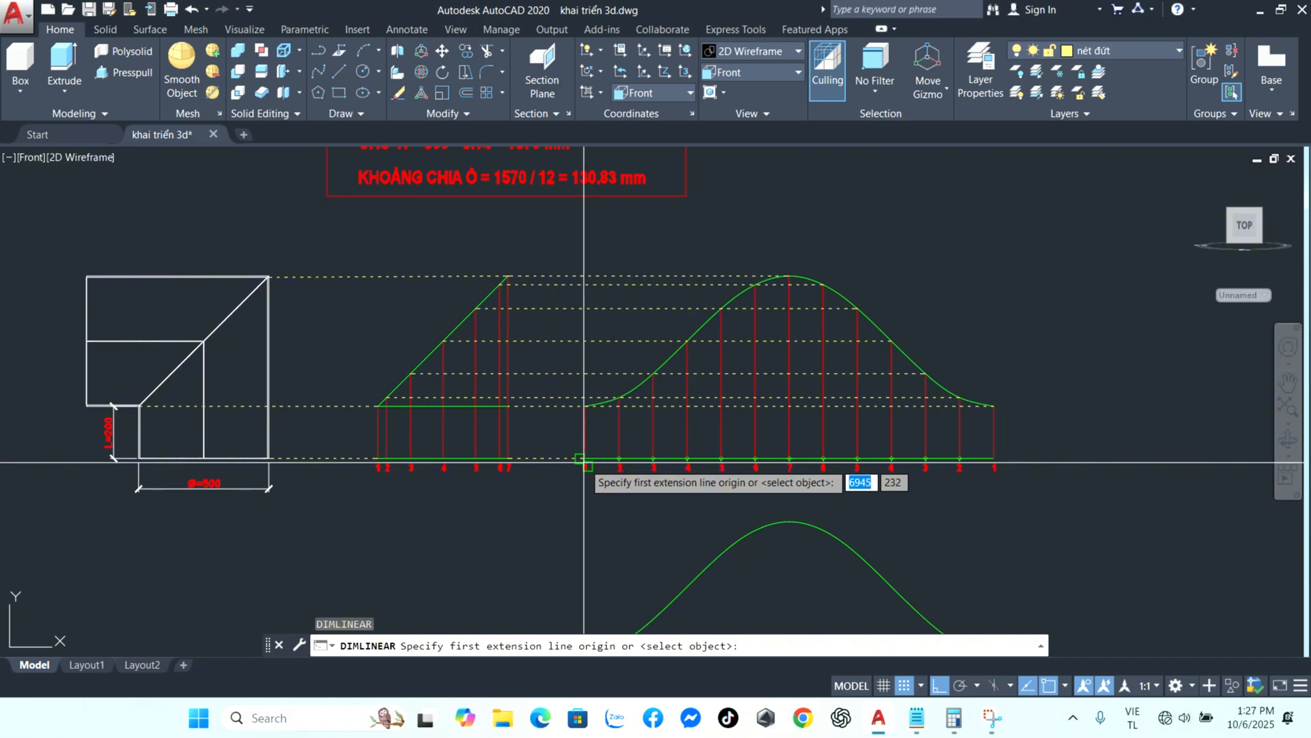
pyautogui.scroll(3, 584, 462)
pyautogui.click(585, 458)
pyautogui.scroll(-8, 740, 471)
pyautogui.scroll(6, 608, 453)
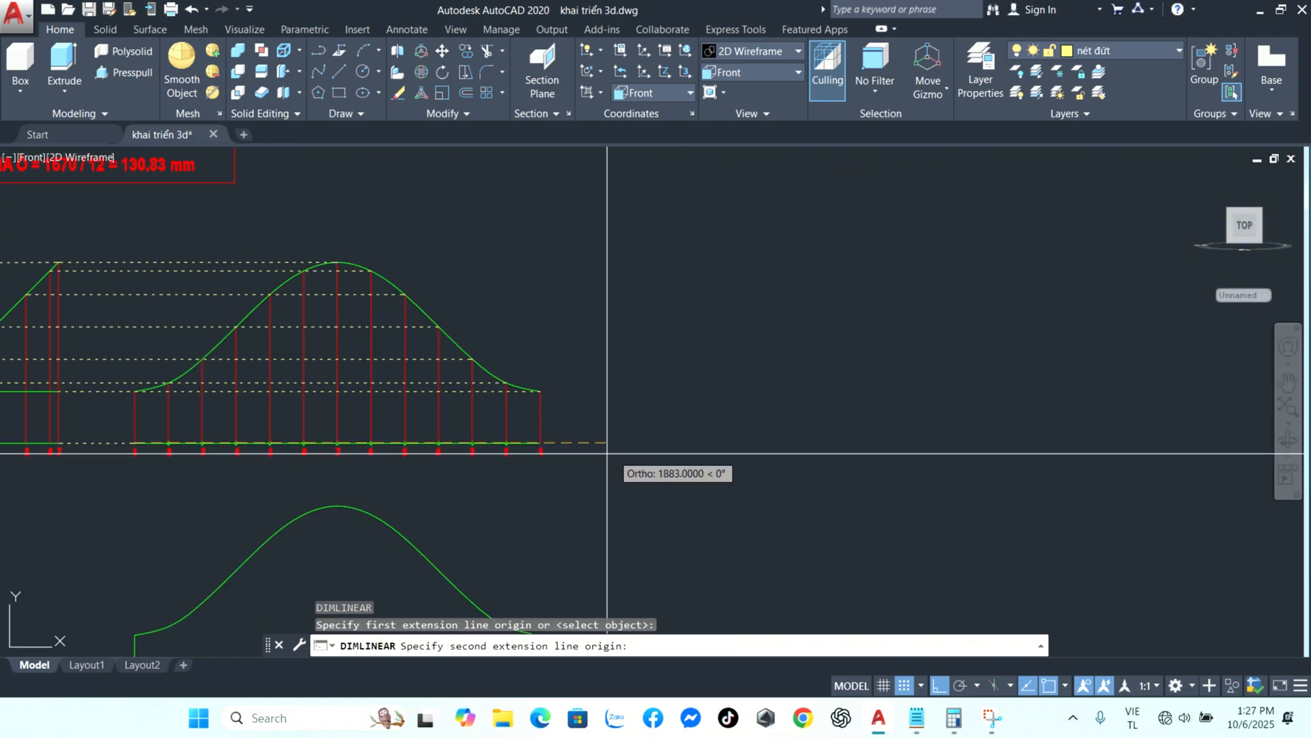
pyautogui.click(547, 443)
pyautogui.click(533, 477)
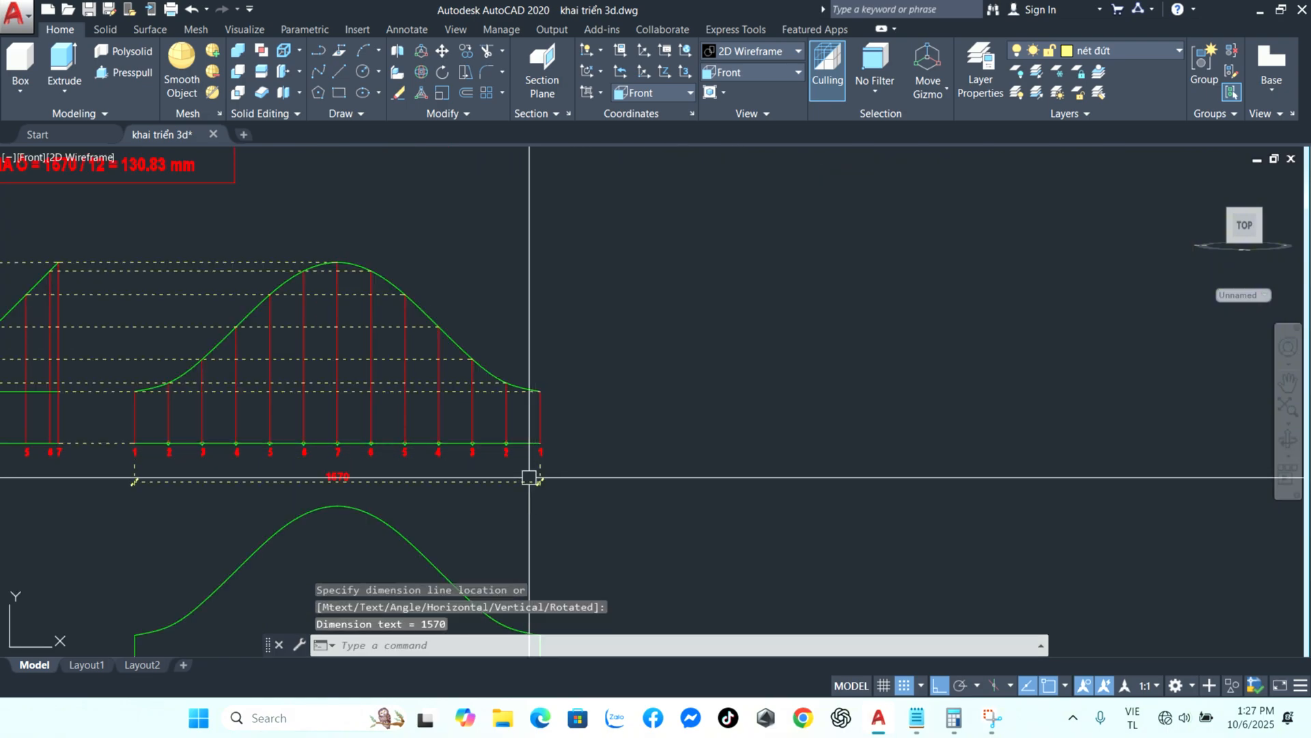
# - Add a linear dimension to the last division of the base line, between points 2 and 1, with its text outside
pyautogui.moveTo(596, 436); pyautogui.dragTo(917, 419, button='middle')
pyautogui.scroll(6, 858, 428)
pyautogui.press('Return')
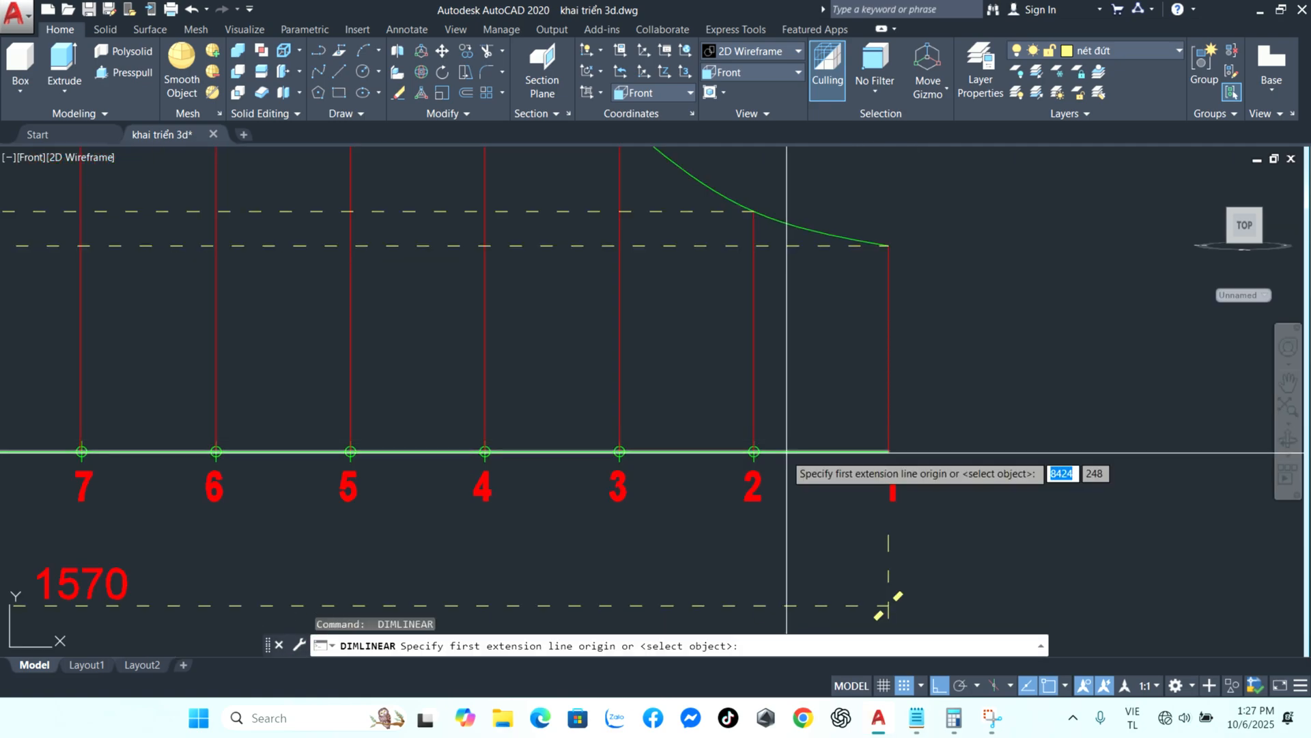
pyautogui.click(754, 451)
pyautogui.click(888, 450)
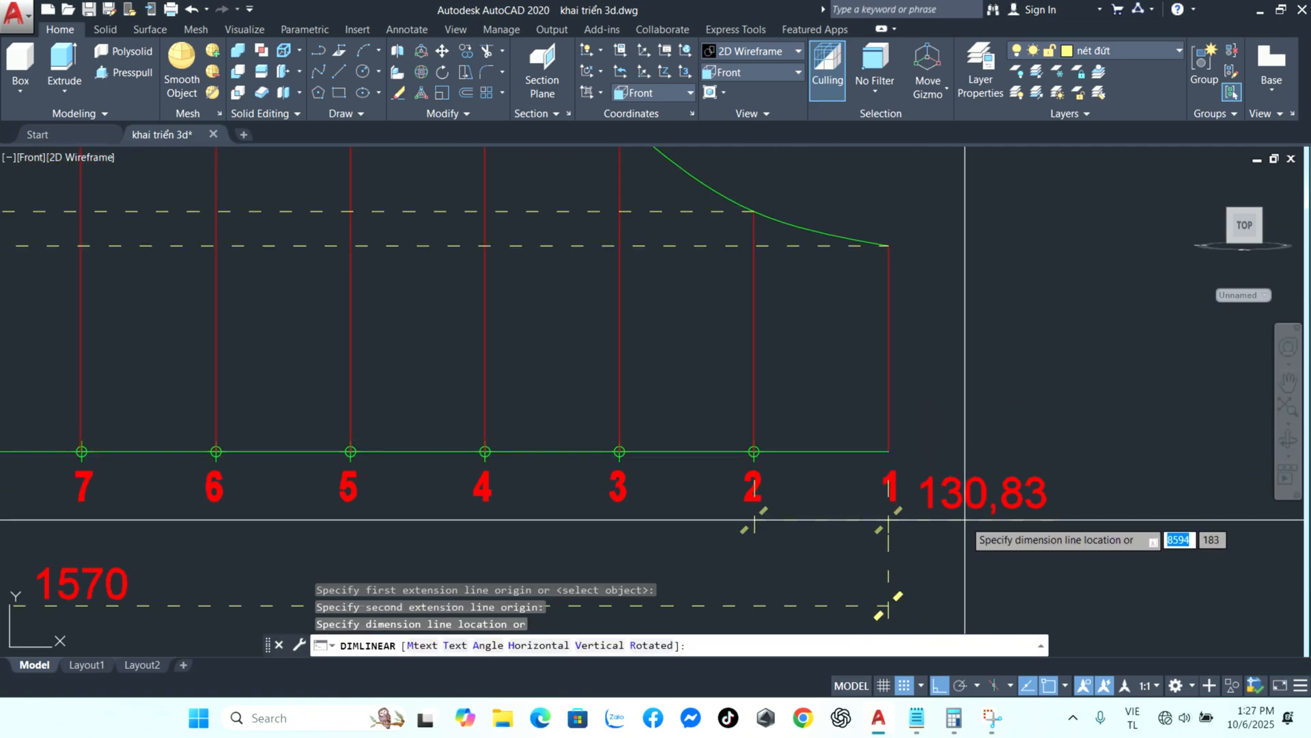
pyautogui.click(1065, 547)
pyautogui.scroll(-8, 989, 444)
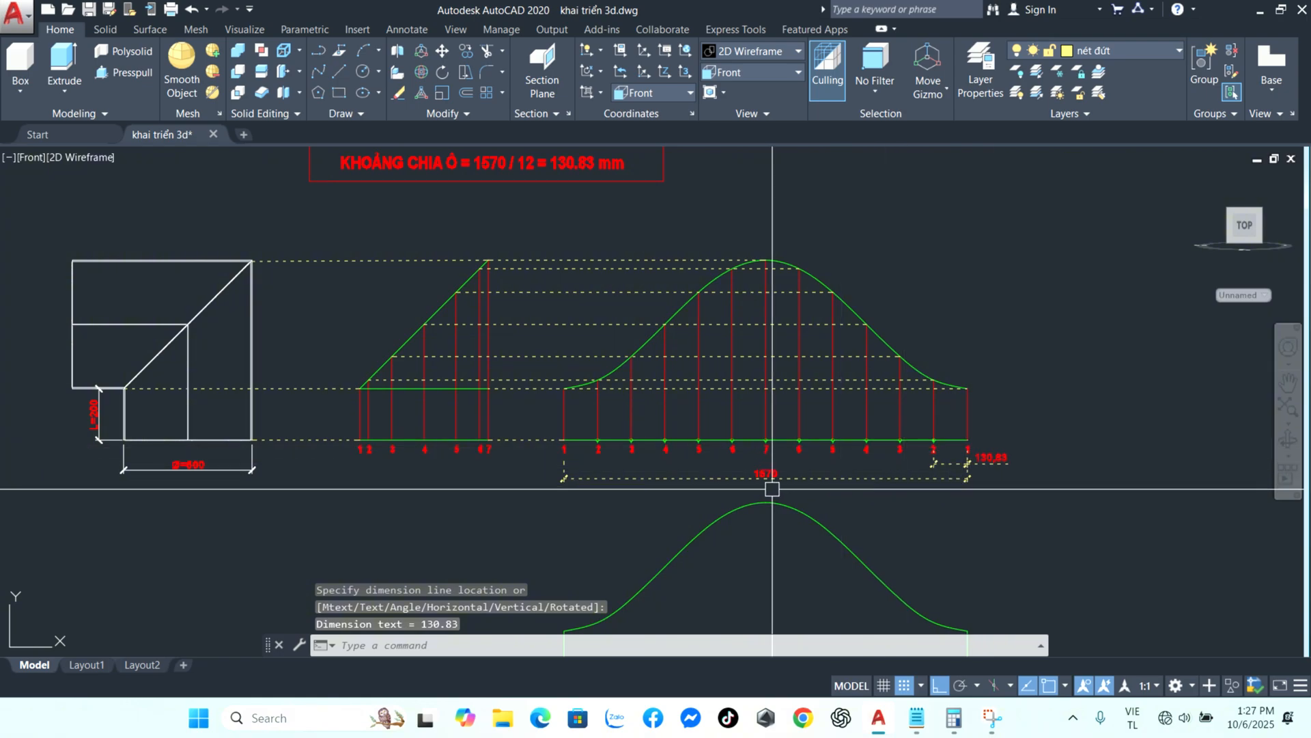
pyautogui.scroll(4, 770, 473)
pyautogui.moveTo(799, 396); pyautogui.dragTo(765, 511, button='middle')
pyautogui.scroll(-5, 682, 342)
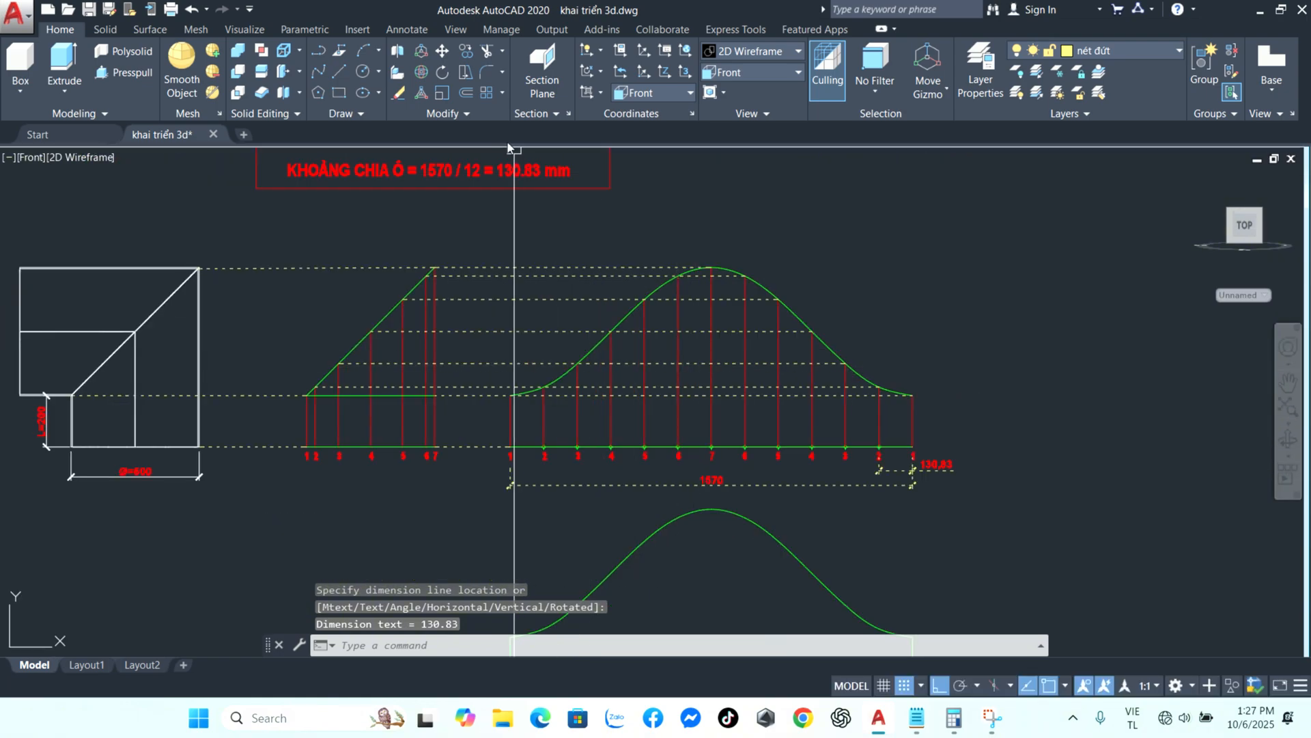
pyautogui.moveTo(563, 188); pyautogui.dragTo(567, 229, button='middle')
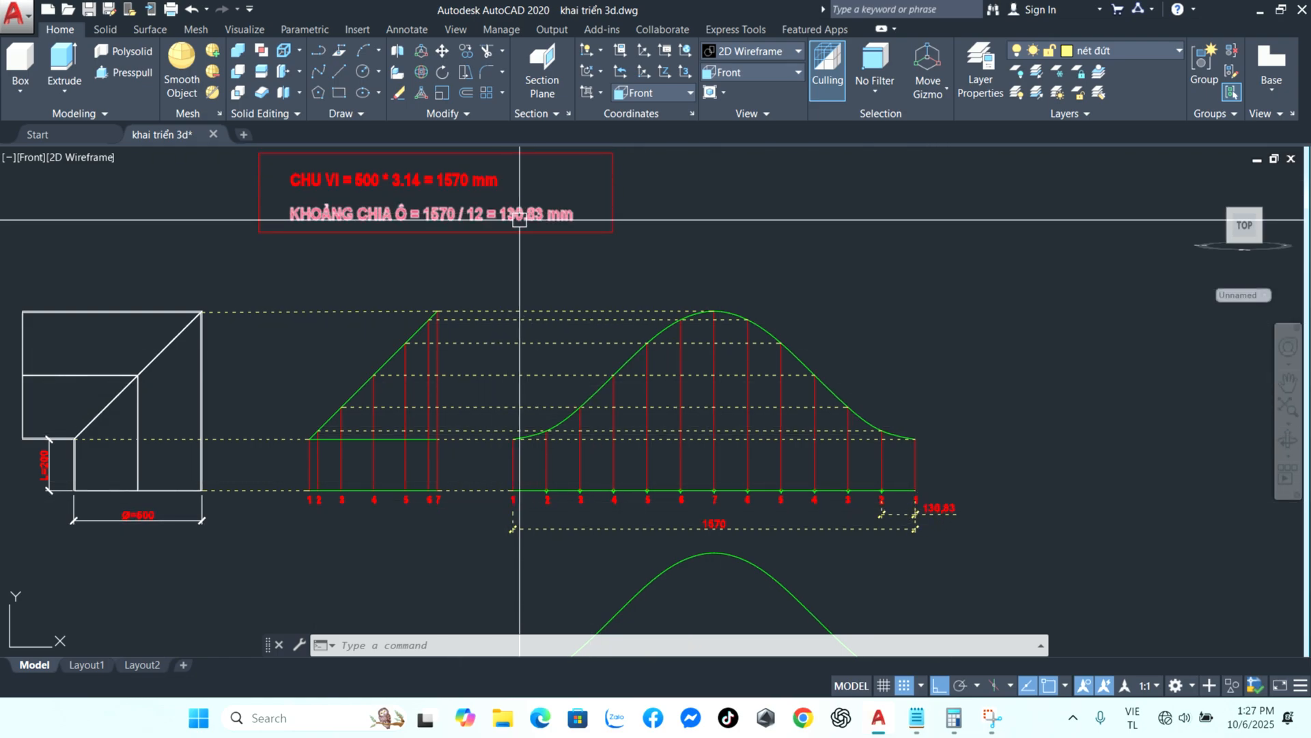
pyautogui.moveTo(846, 389); pyautogui.dragTo(834, 206, button='middle')
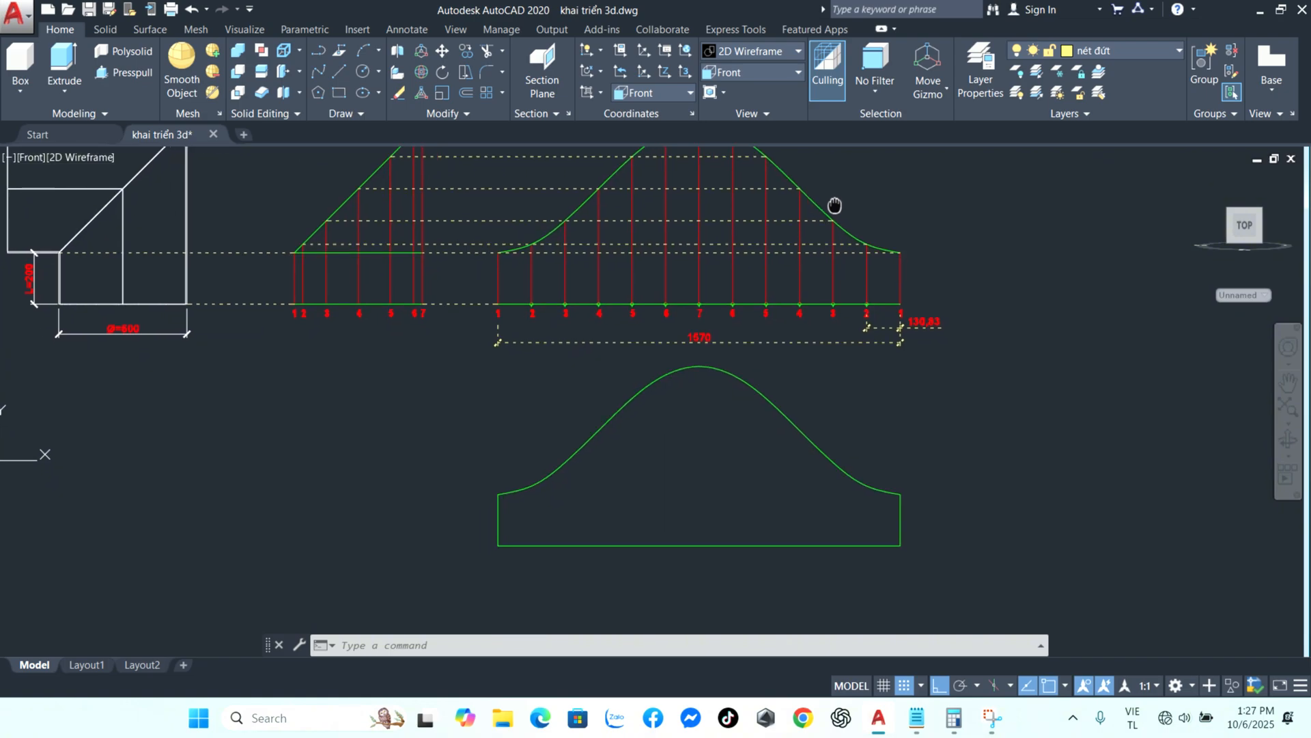
pyautogui.scroll(-3, 576, 334)
pyautogui.scroll(3, 536, 202)
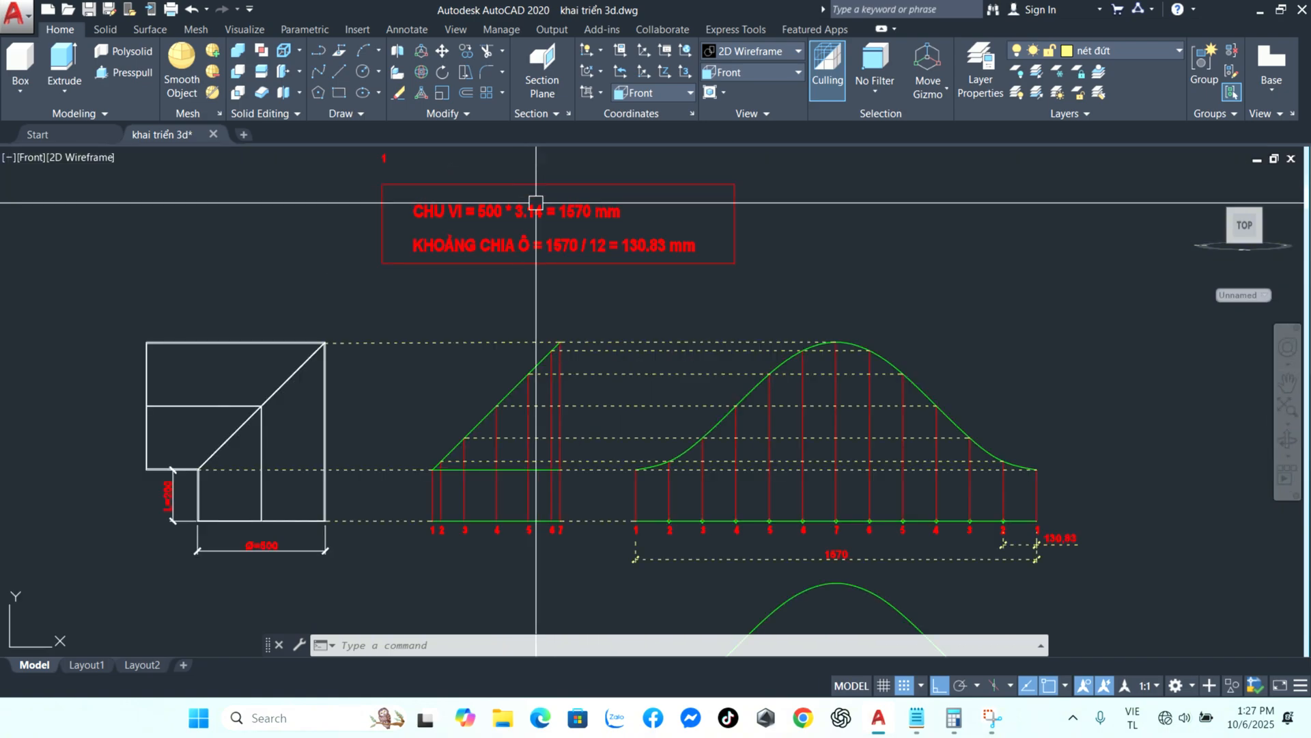
# - Copy the CHU VI text with Ortho off into the lower part of the copied outline
pyautogui.write('o')
pyautogui.press('space')
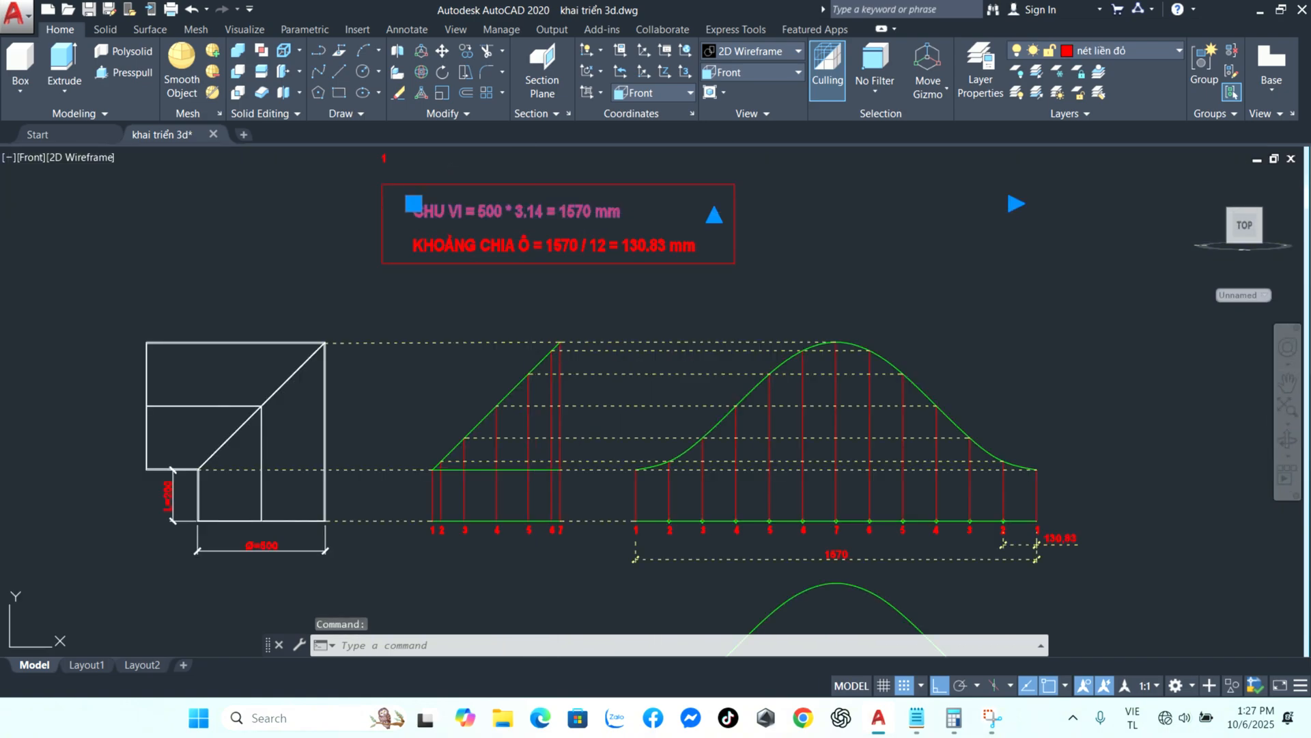
pyautogui.click(414, 204)
pyautogui.scroll(-3, 572, 202)
pyautogui.press('F8')
pyautogui.scroll(6, 671, 450)
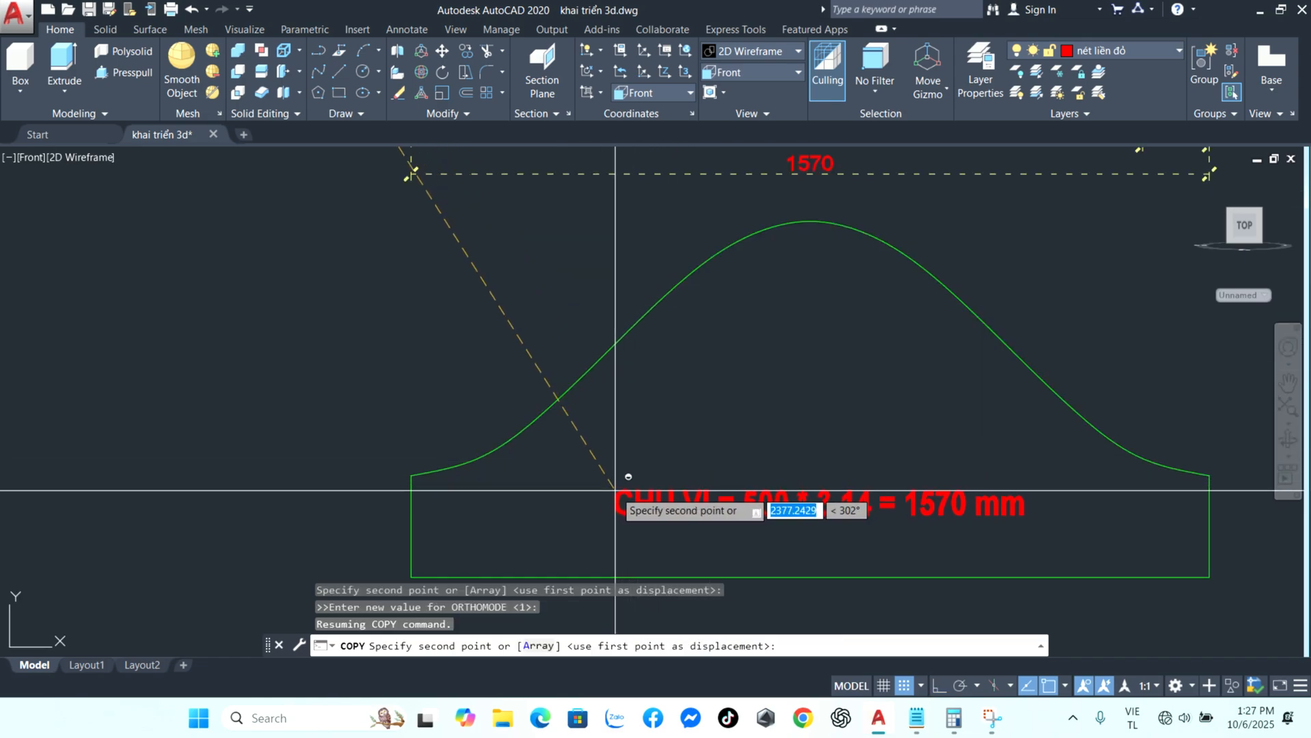
pyautogui.keyDown('shift'); pyautogui.click(615, 490); pyautogui.keyUp('shift')
pyautogui.press('Escape')
# - Replace the copied text with "CO GÓC 90 ĐỘ %%c500, L 200"
pyautogui.doubleClick(779, 506)
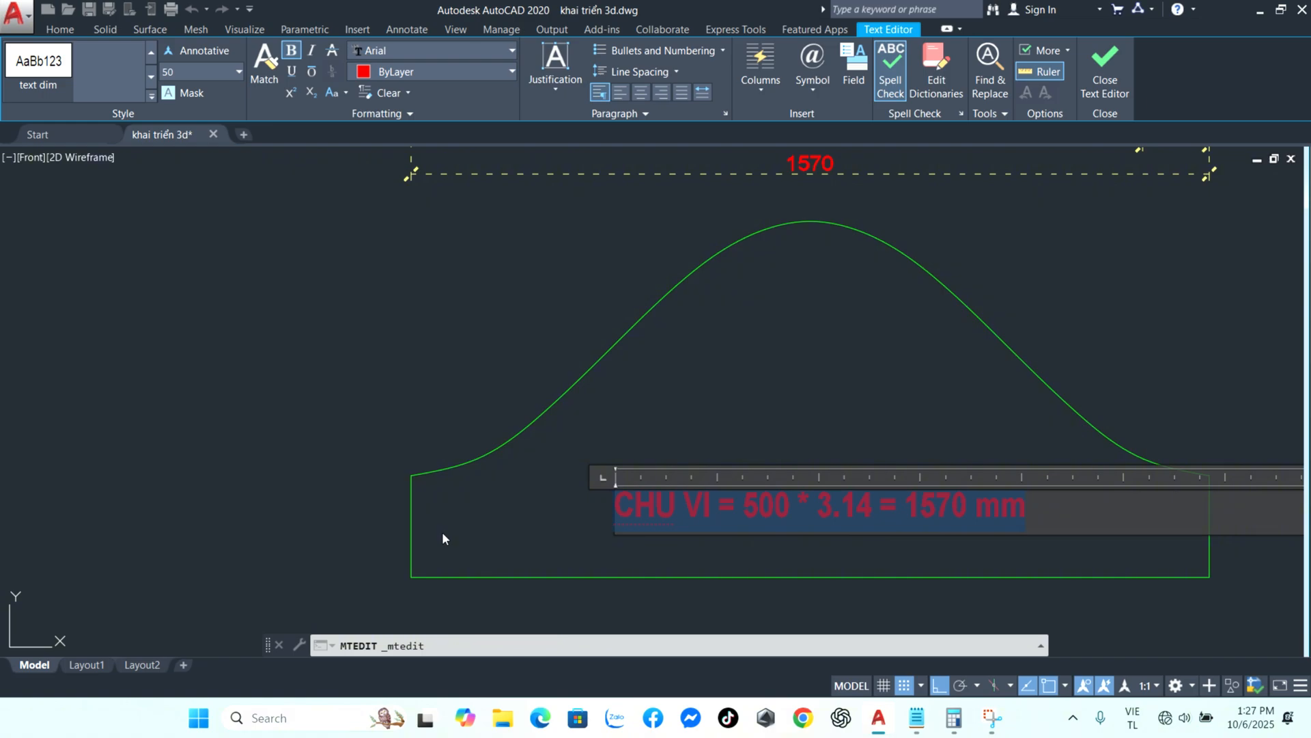
pyautogui.write('CO')
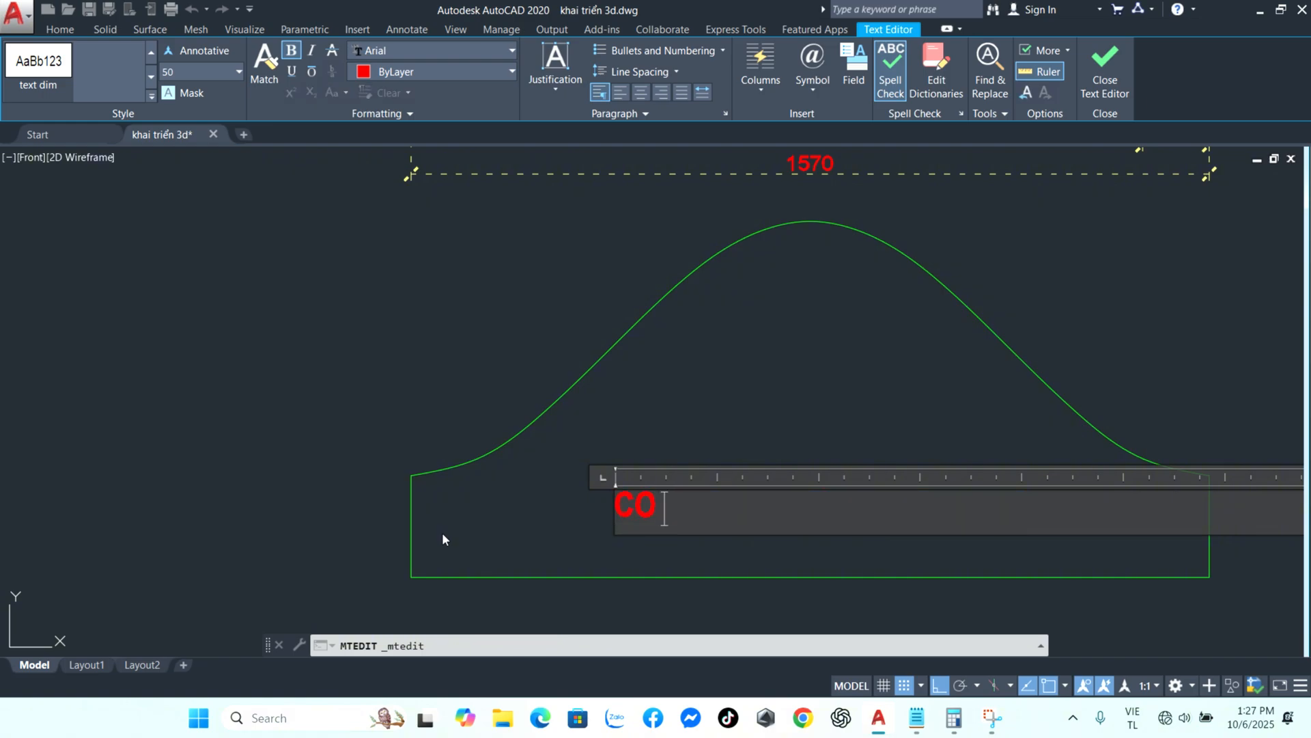
pyautogui.write(' GÓC 90 ĐỘ %%c500, L 200')
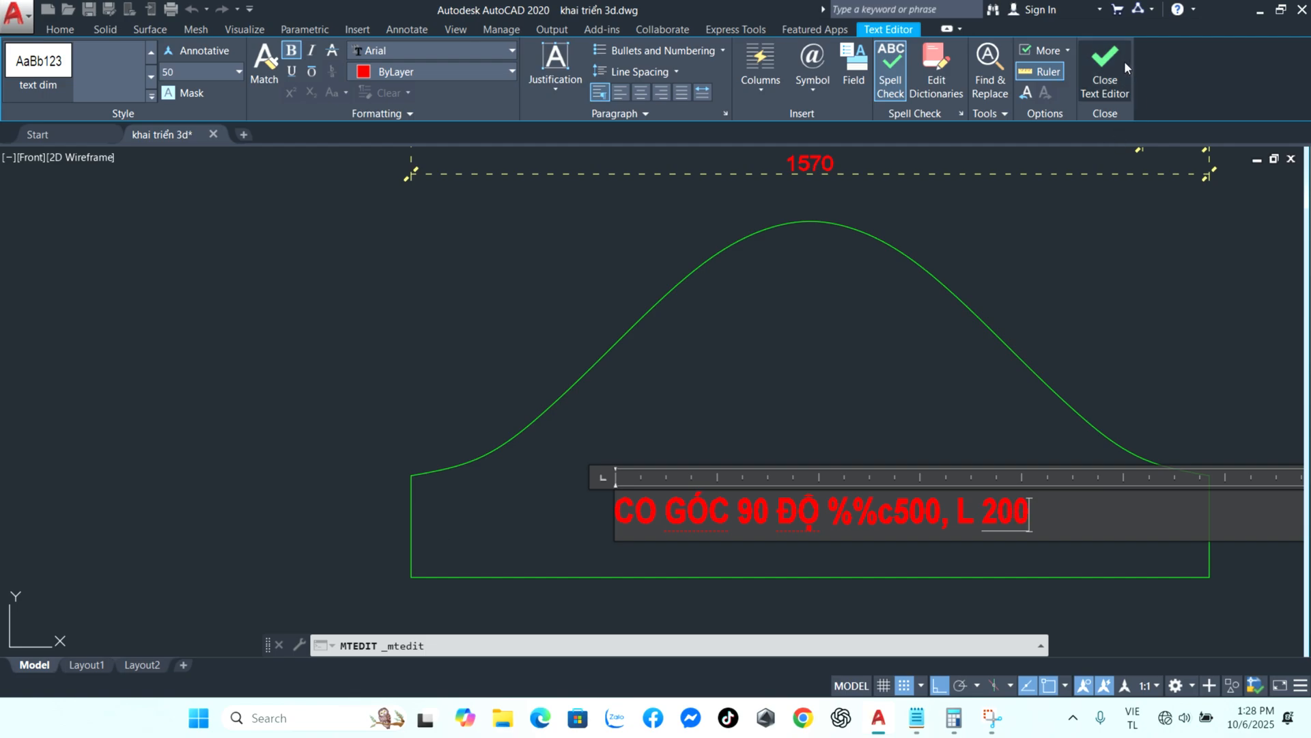
pyautogui.click(1105, 65)
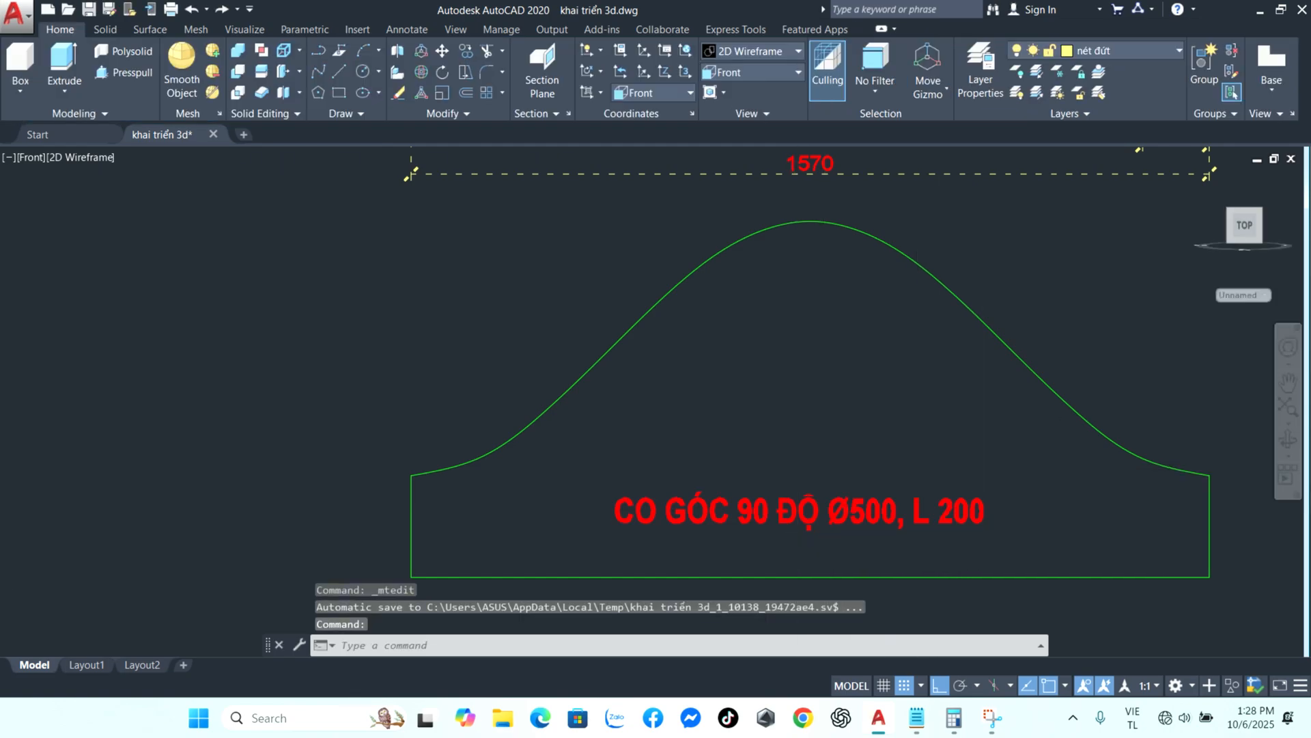
pyautogui.scroll(-3, 762, 535)
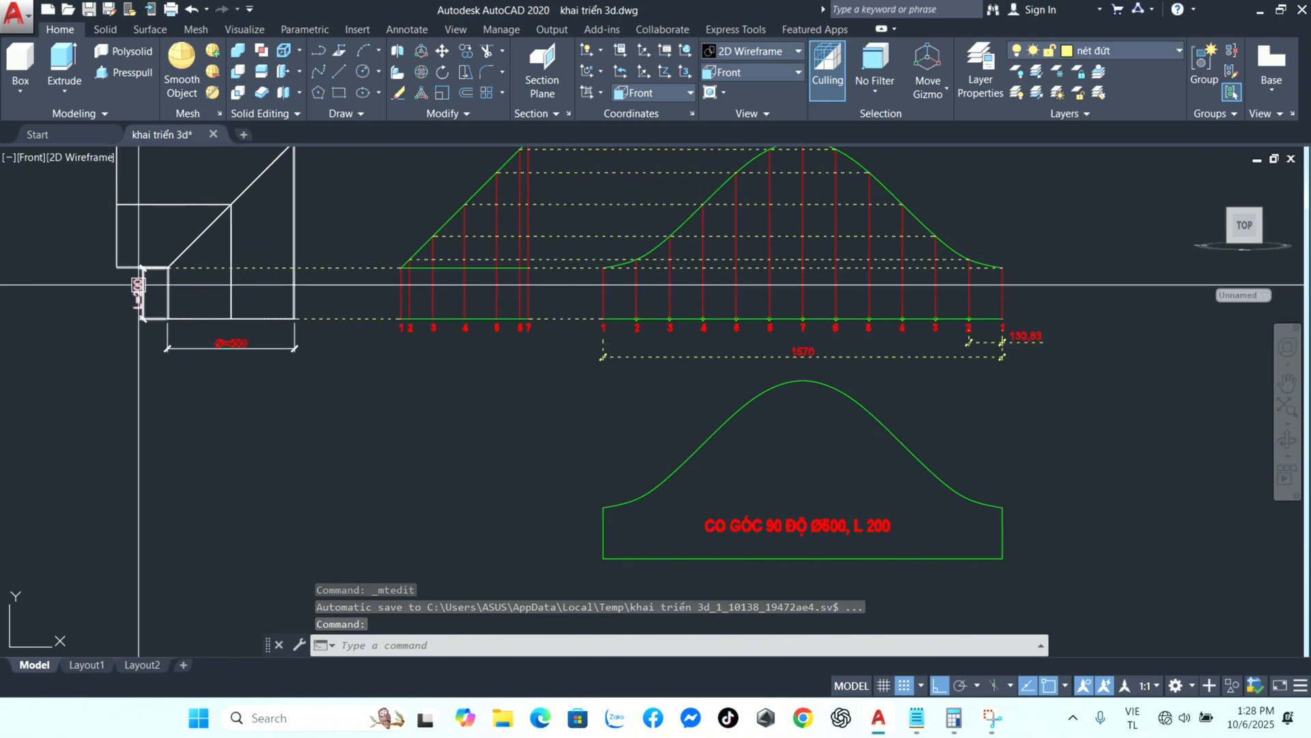
pyautogui.scroll(-3, 1076, 403)
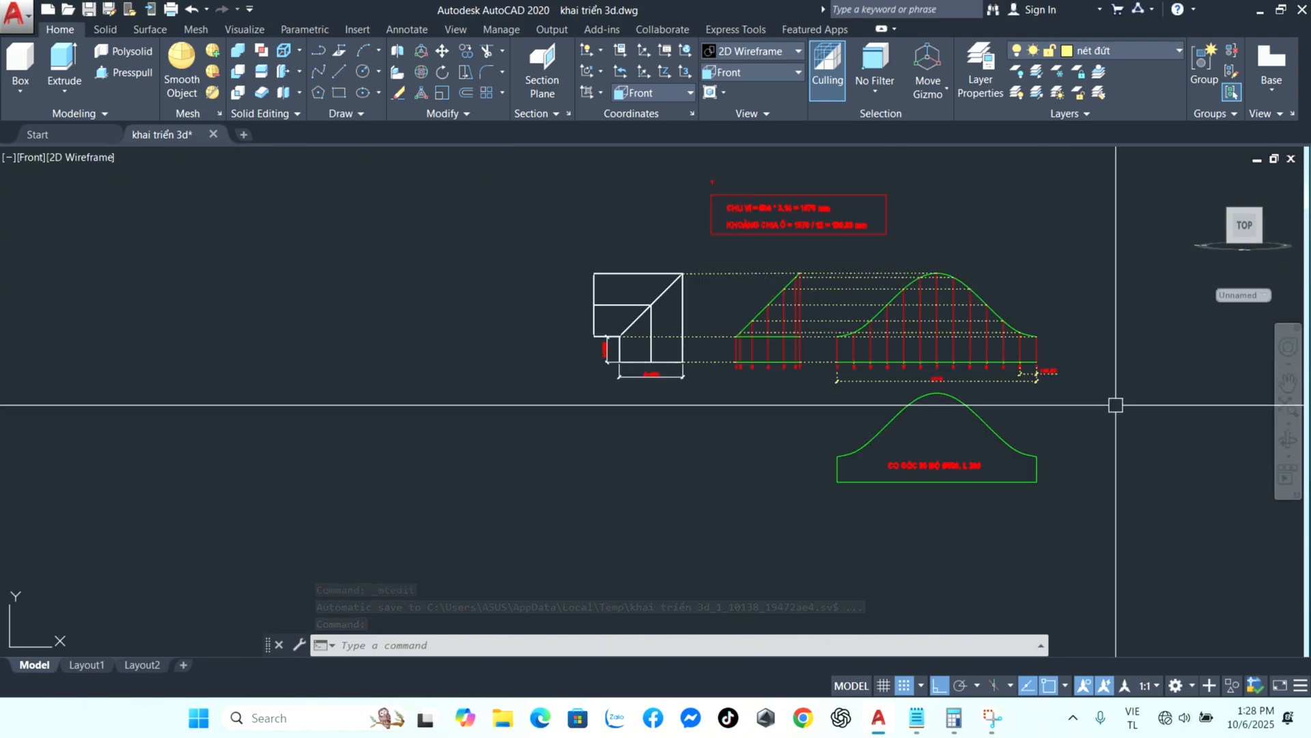
pyautogui.scroll(3, 861, 405)
pyautogui.moveTo(860, 405)
pyautogui.mouseDown(button='middle')
pyautogui.moveTo(990, 469)
pyautogui.moveTo(1060, 434)
pyautogui.moveTo(1021, 401)
pyautogui.mouseUp(button='middle')
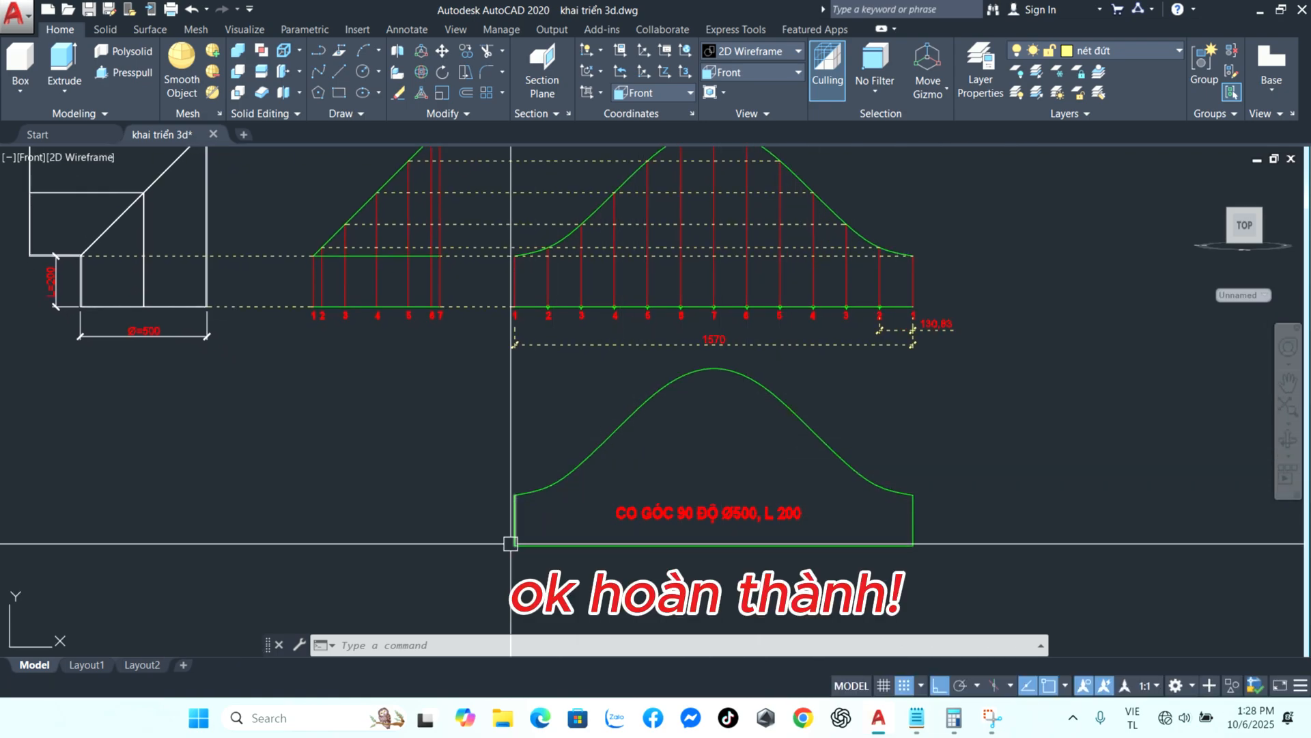